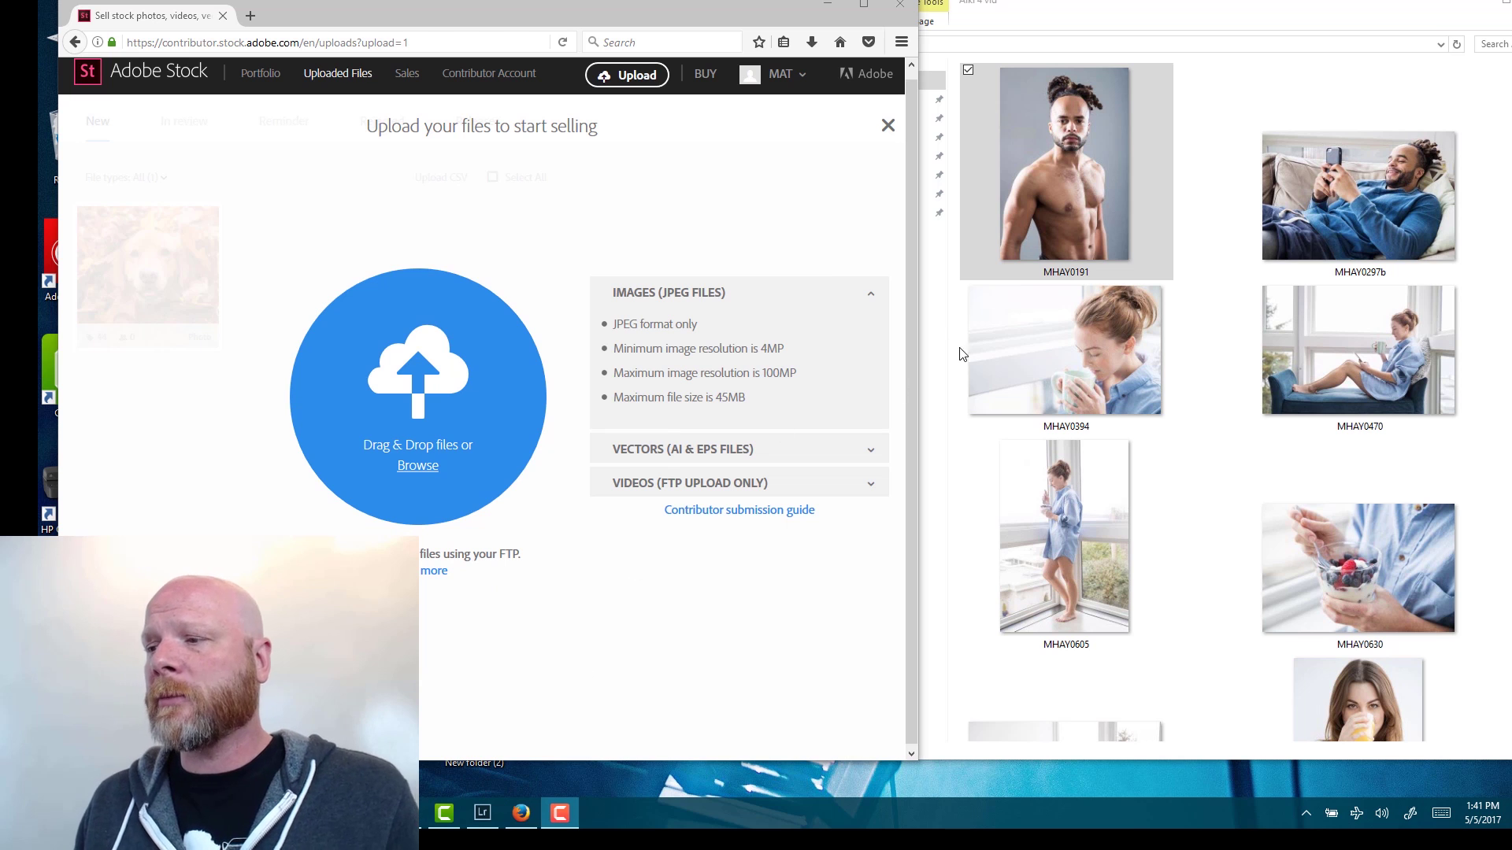
# Upload MHAY0191 to Adobe Stock Contributor and maximize Firefox to show its details.
pyautogui.moveTo(1055, 137); pyautogui.dragTo(383, 403)
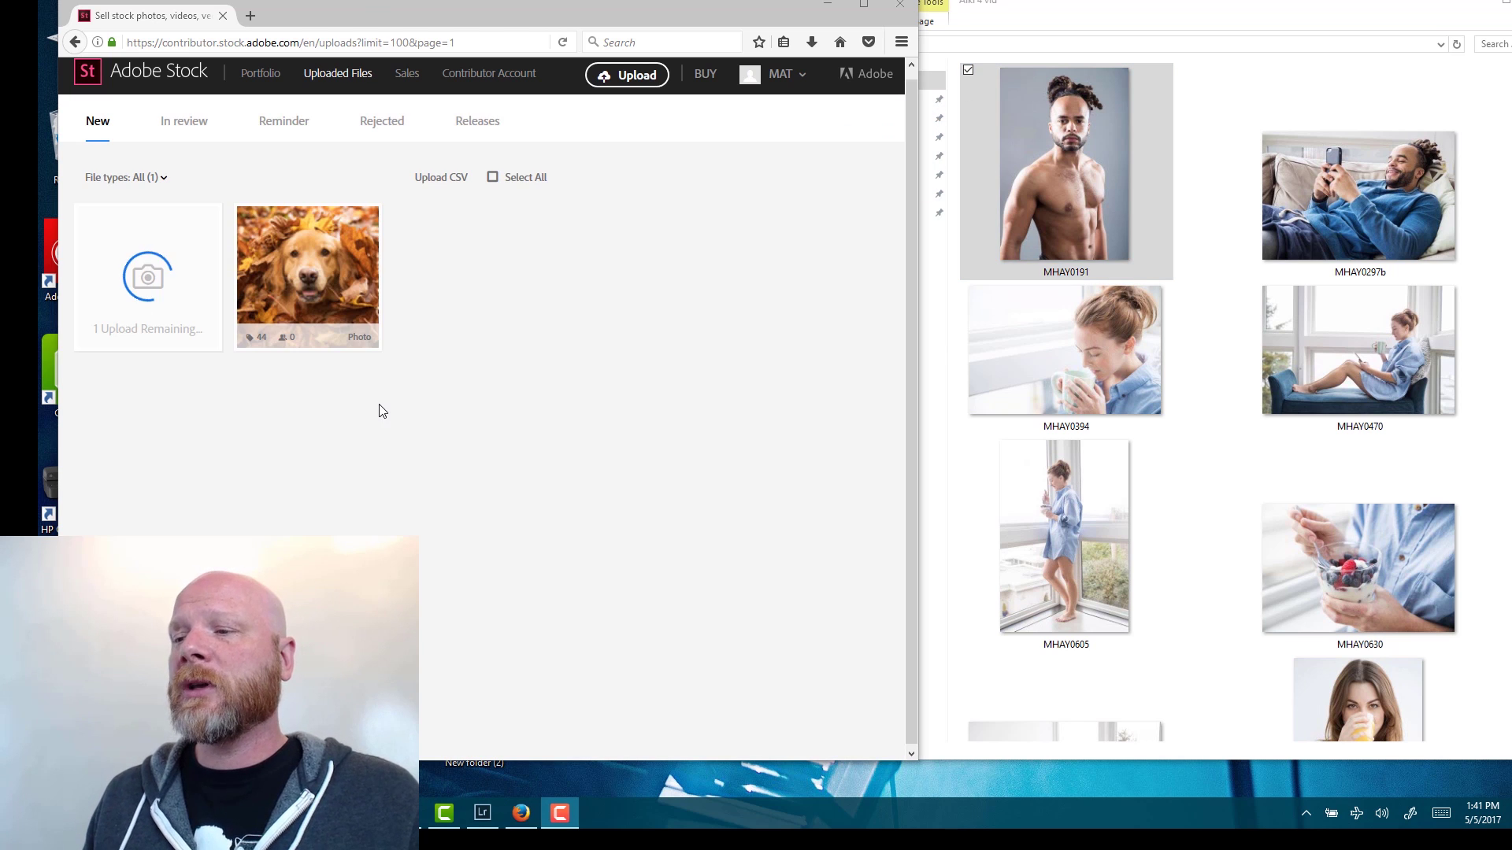
pyautogui.click(864, 4)
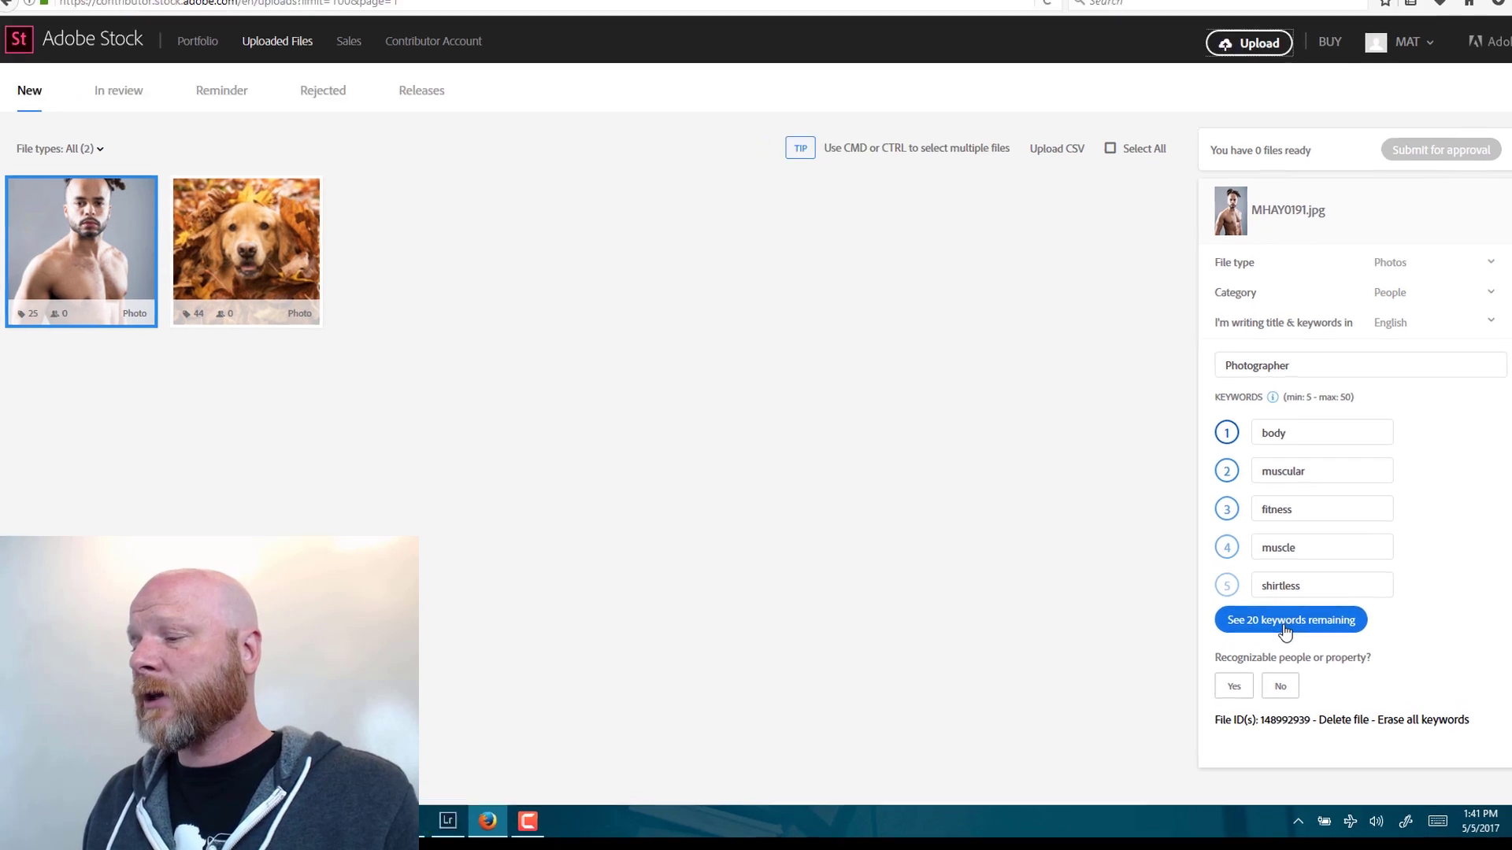
# Expand the full keyword list, delete 'naked' and change 'men' to 'man'.
pyautogui.click(1285, 621)
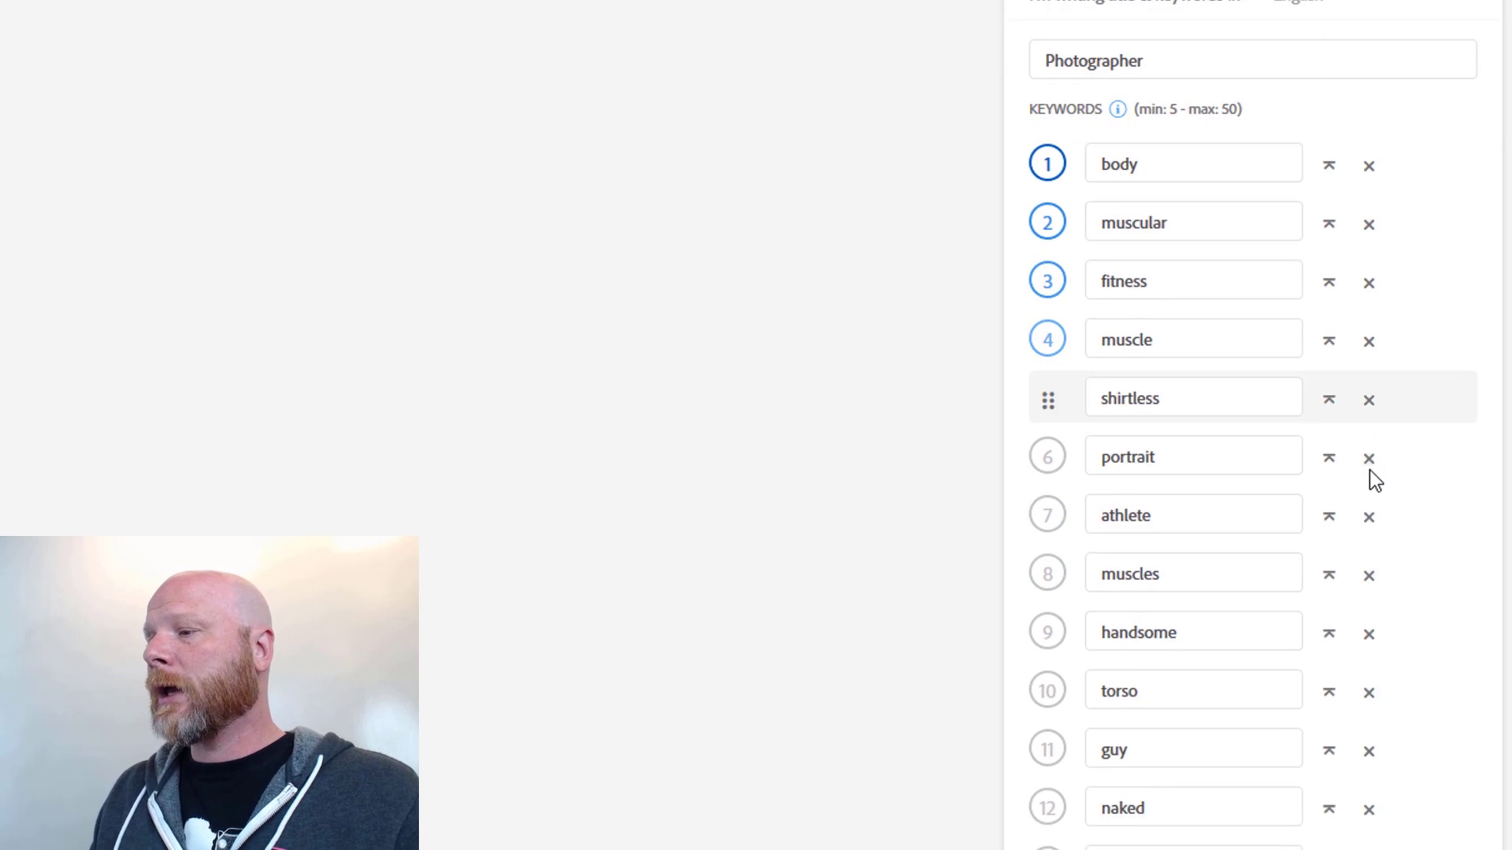
pyautogui.scroll(-3, 1370, 477)
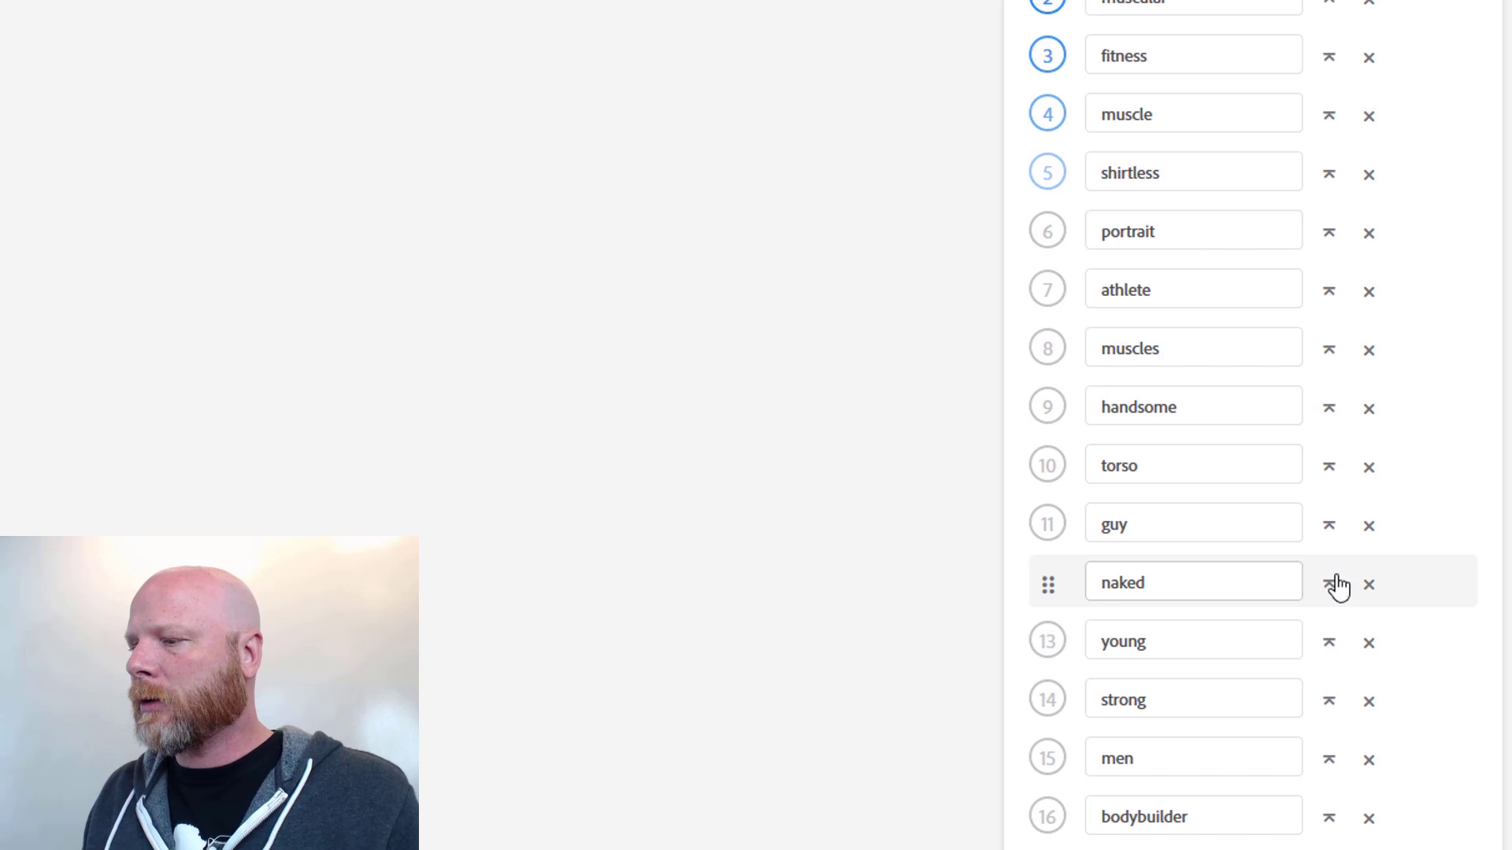
pyautogui.click(1370, 591)
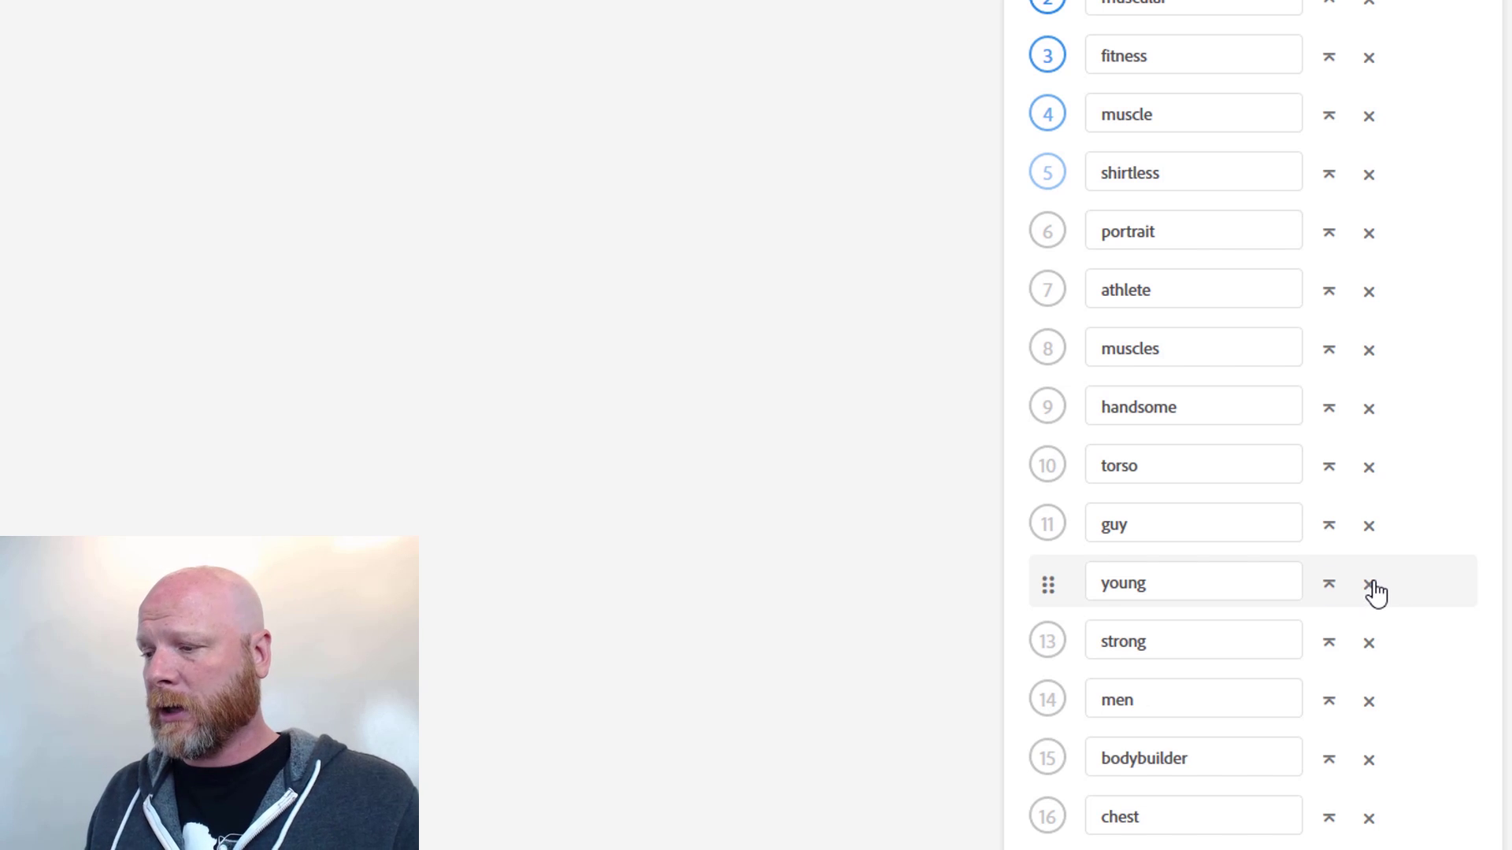
pyautogui.scroll(-2, 1374, 592)
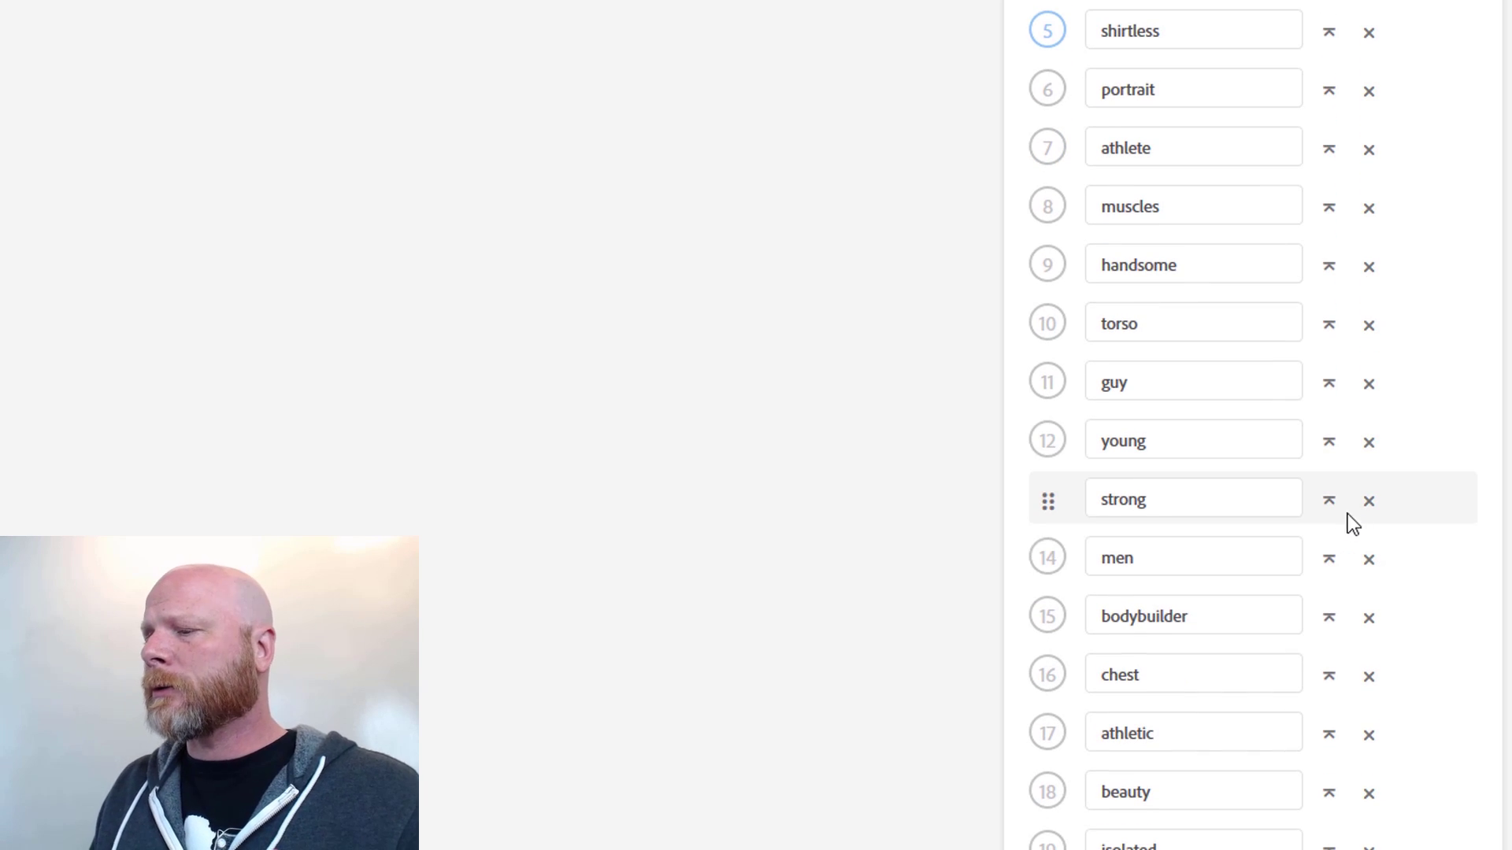
pyautogui.moveTo(1181, 562); pyautogui.dragTo(985, 563)
pyautogui.write('man')
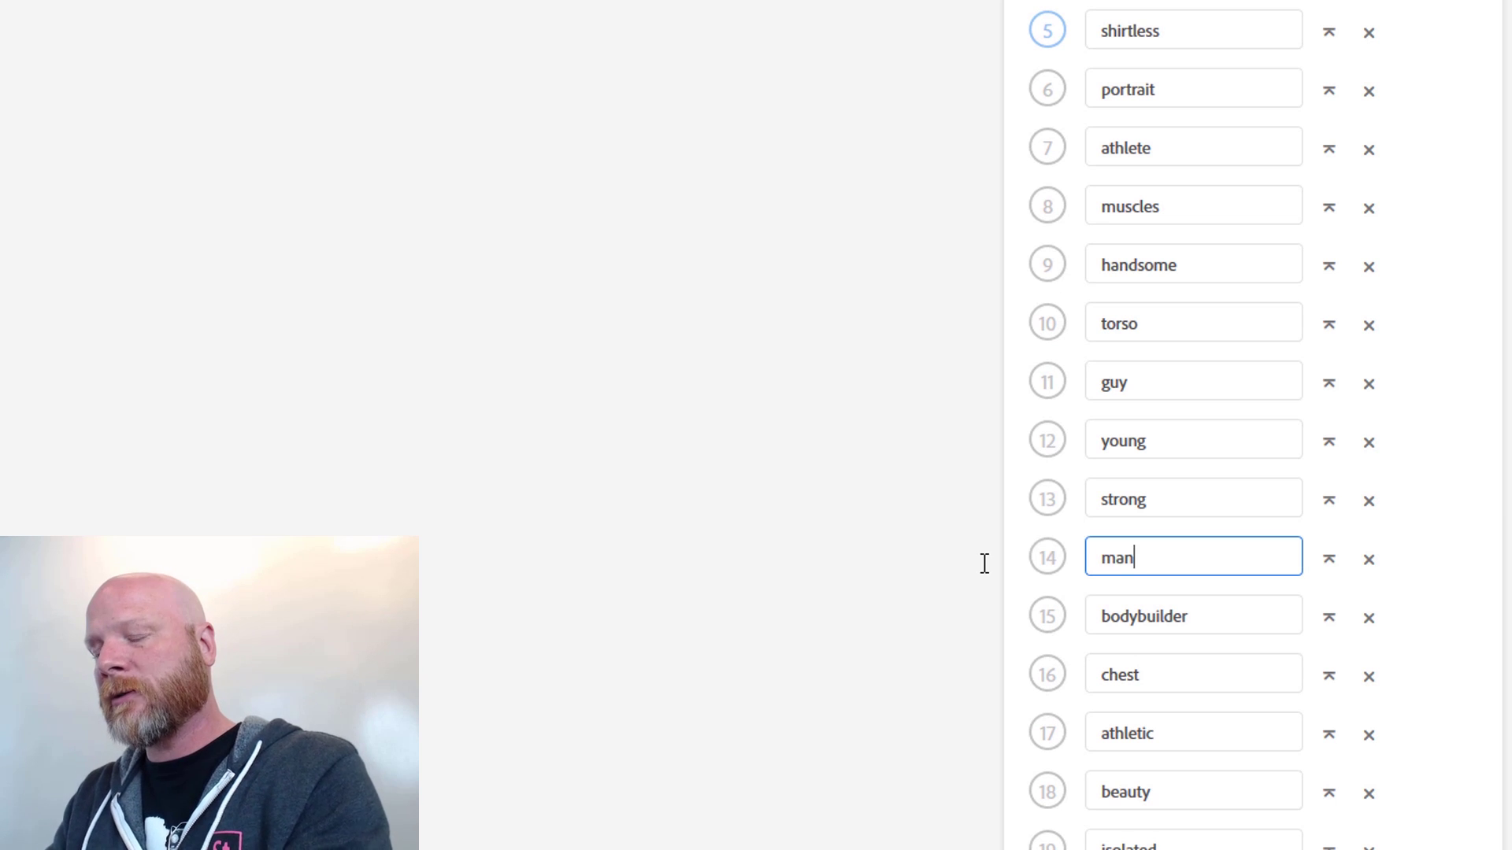
pyautogui.press('Tab')
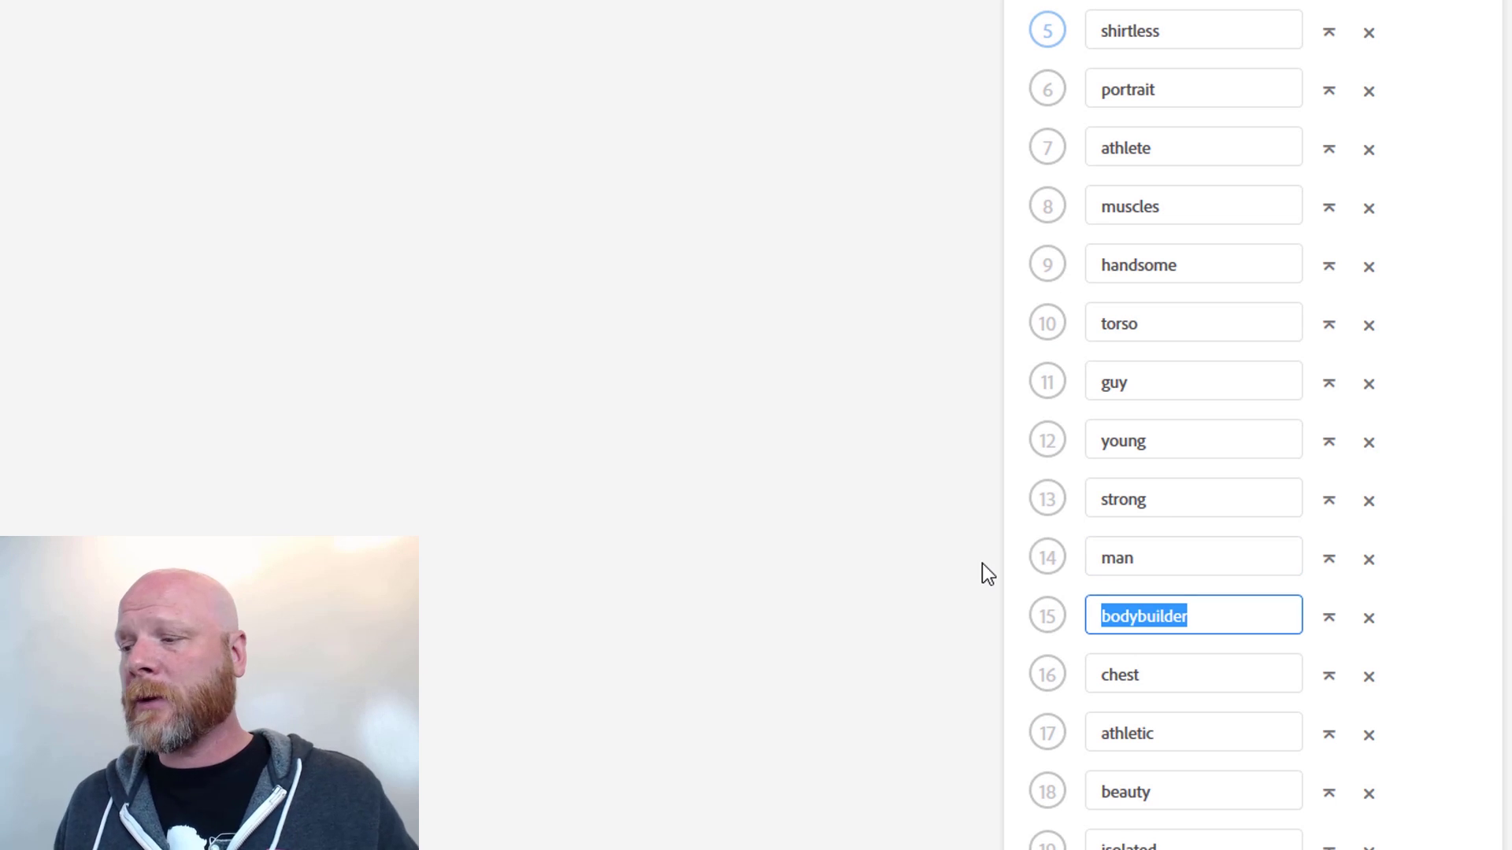
# Delete the keyword 'boy' so 'model' ends the list.
pyautogui.scroll(-3, 1218, 687)
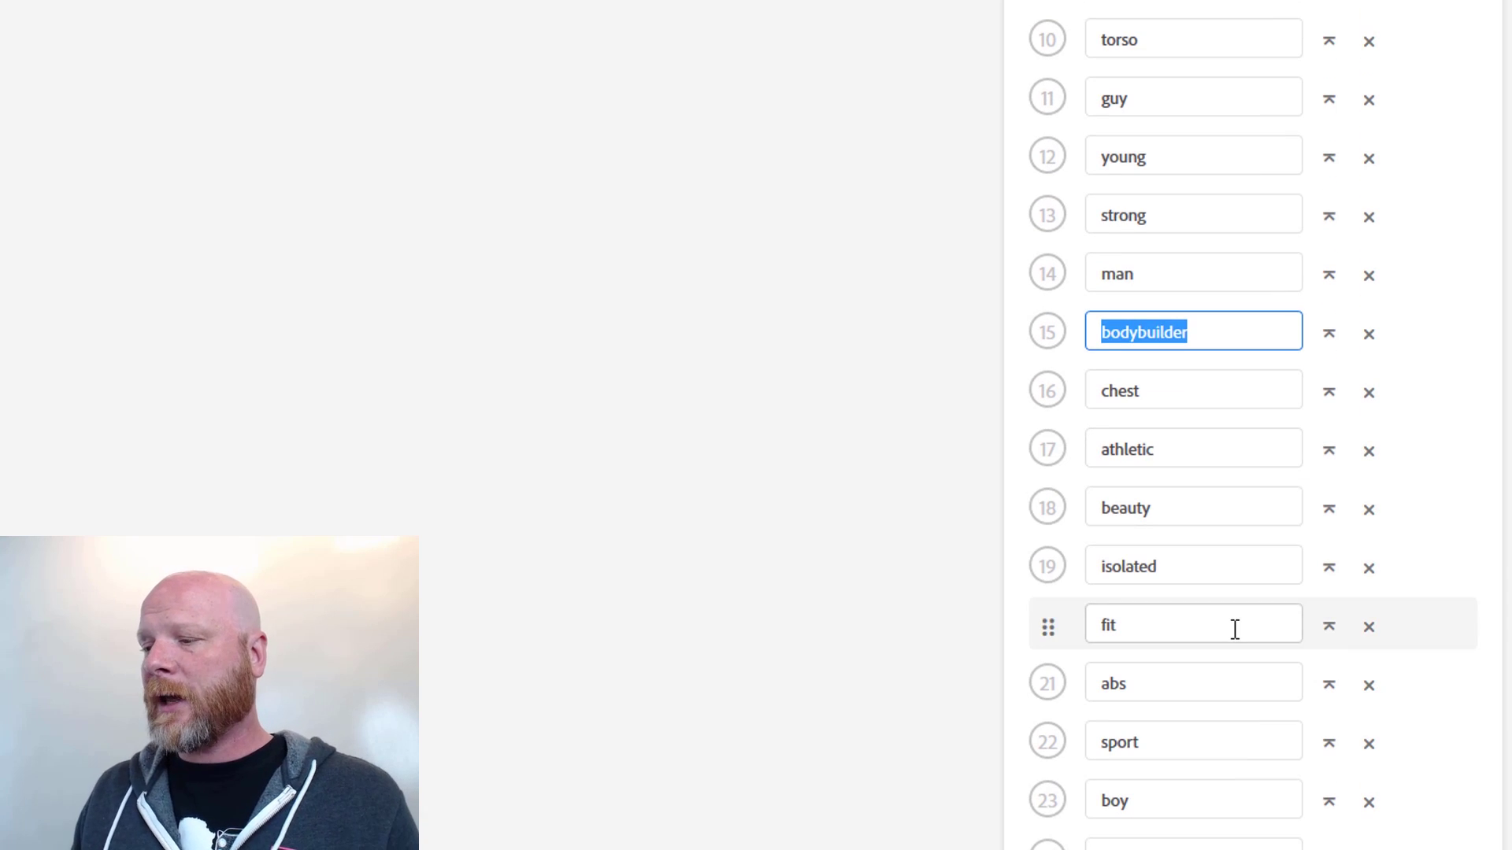
pyautogui.scroll(-2, 1240, 665)
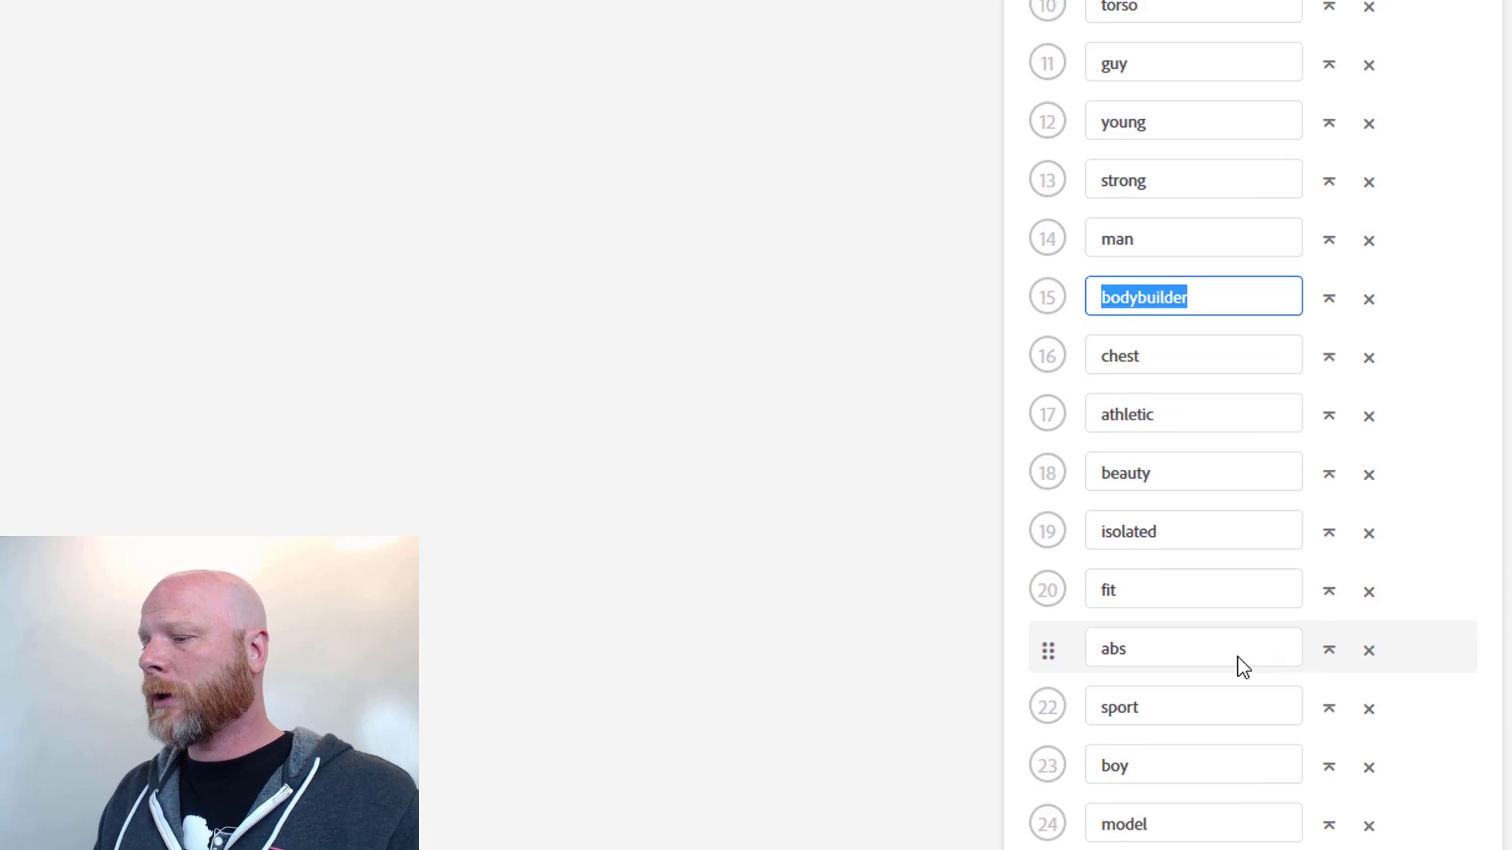
pyautogui.click(1370, 661)
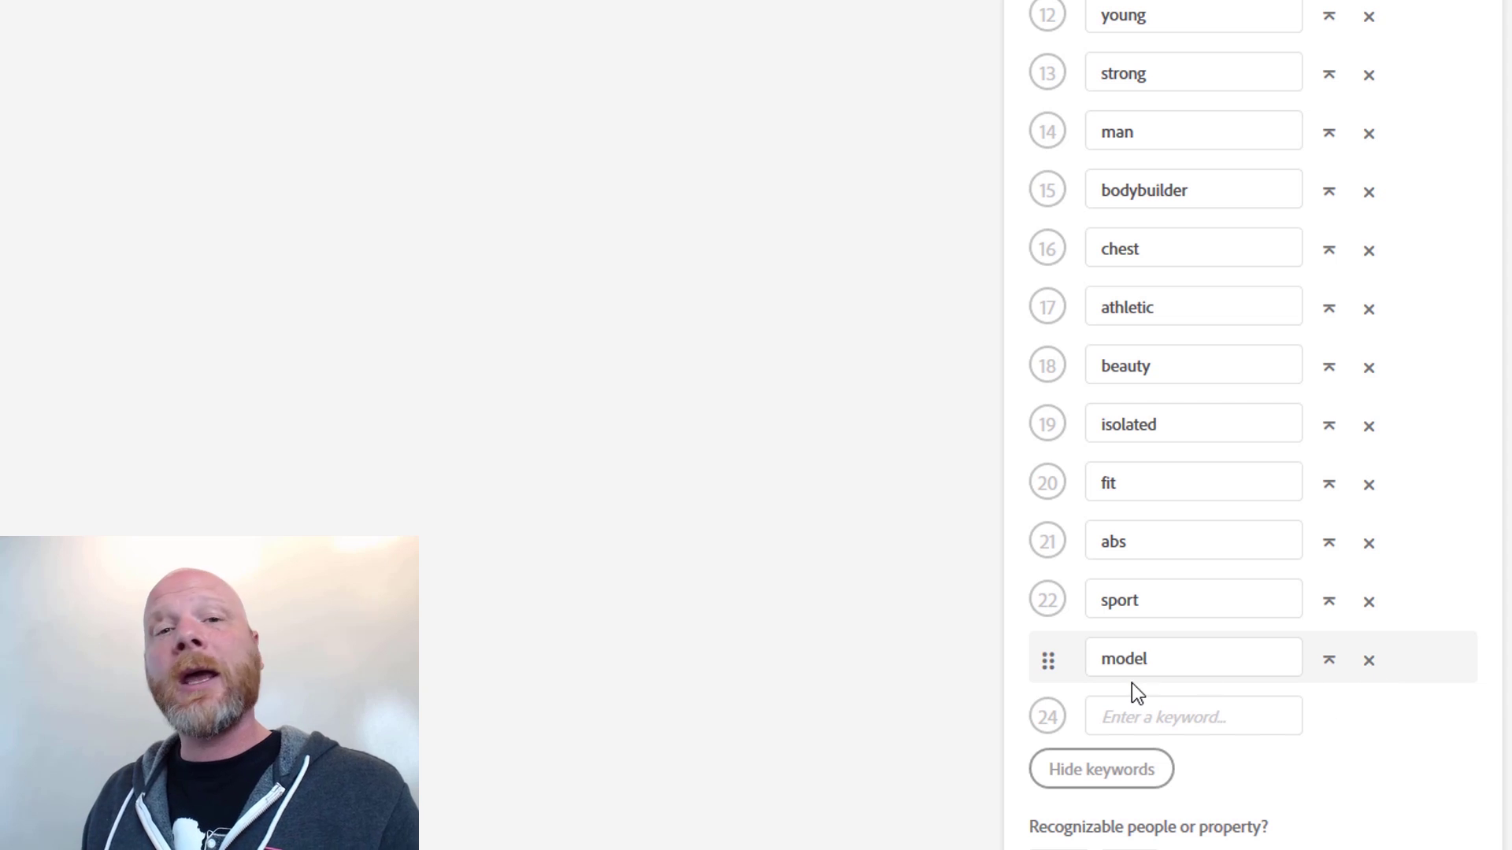
pyautogui.click(1159, 671)
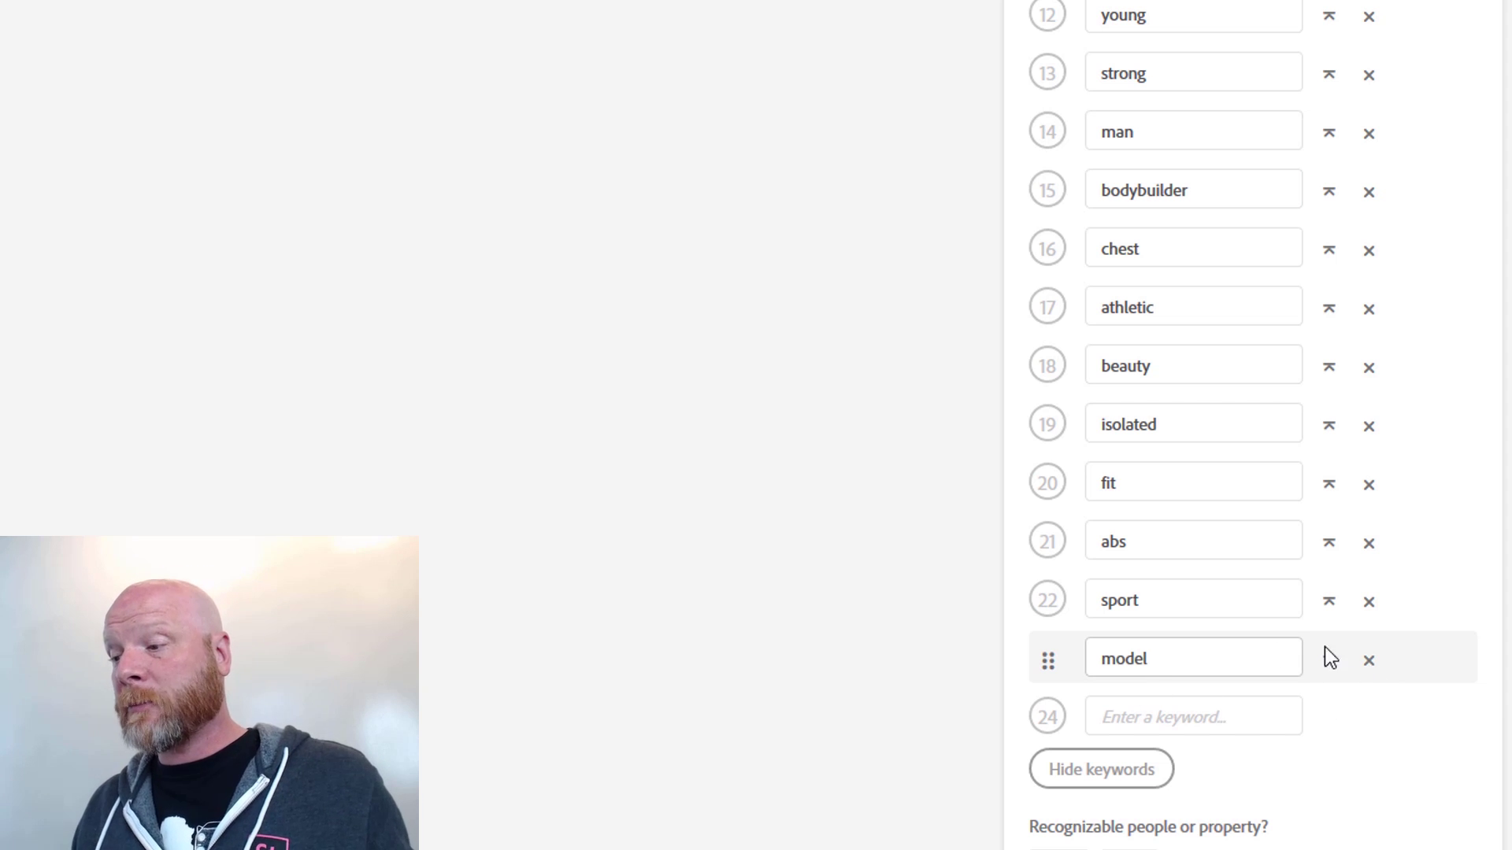
pyautogui.scroll(10, 1282, 768)
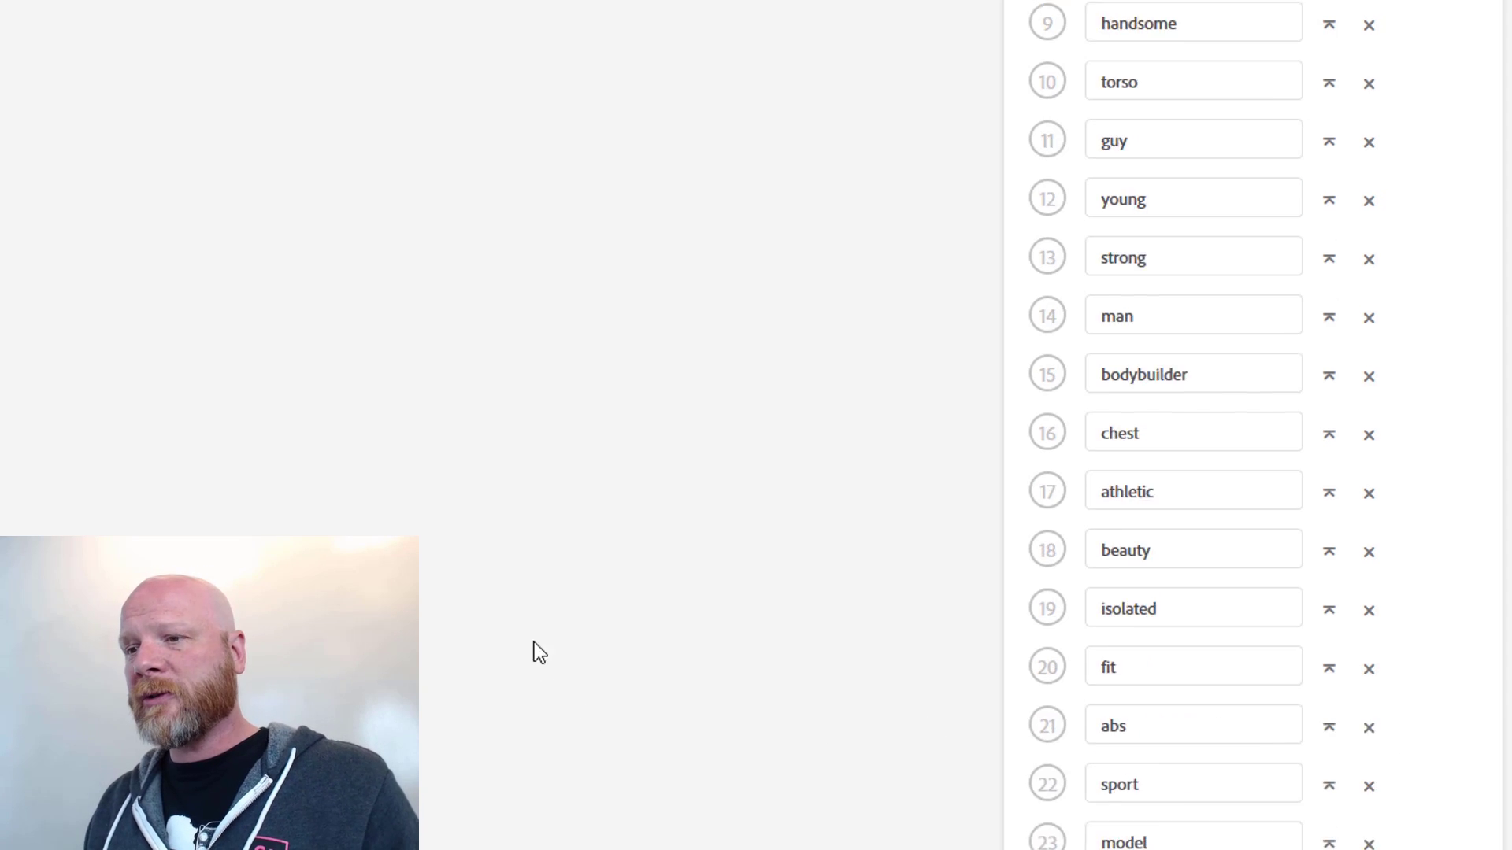
# Append keywords African American Man, black man, hair style, unique, braided hair, braids.
pyautogui.scroll(-10, 441, 535)
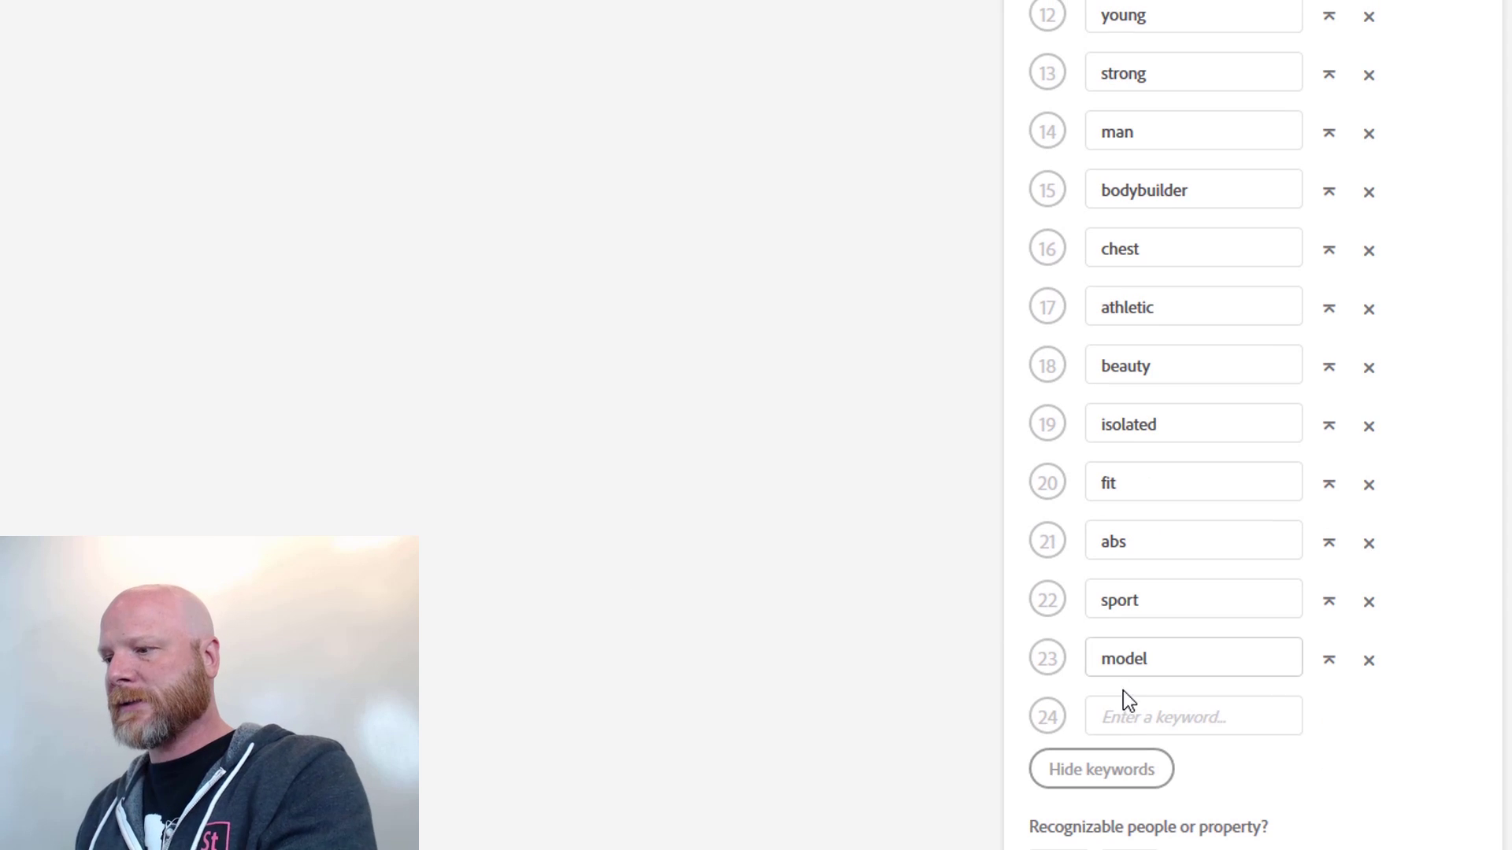
pyautogui.click(1134, 735)
pyautogui.write('Af')
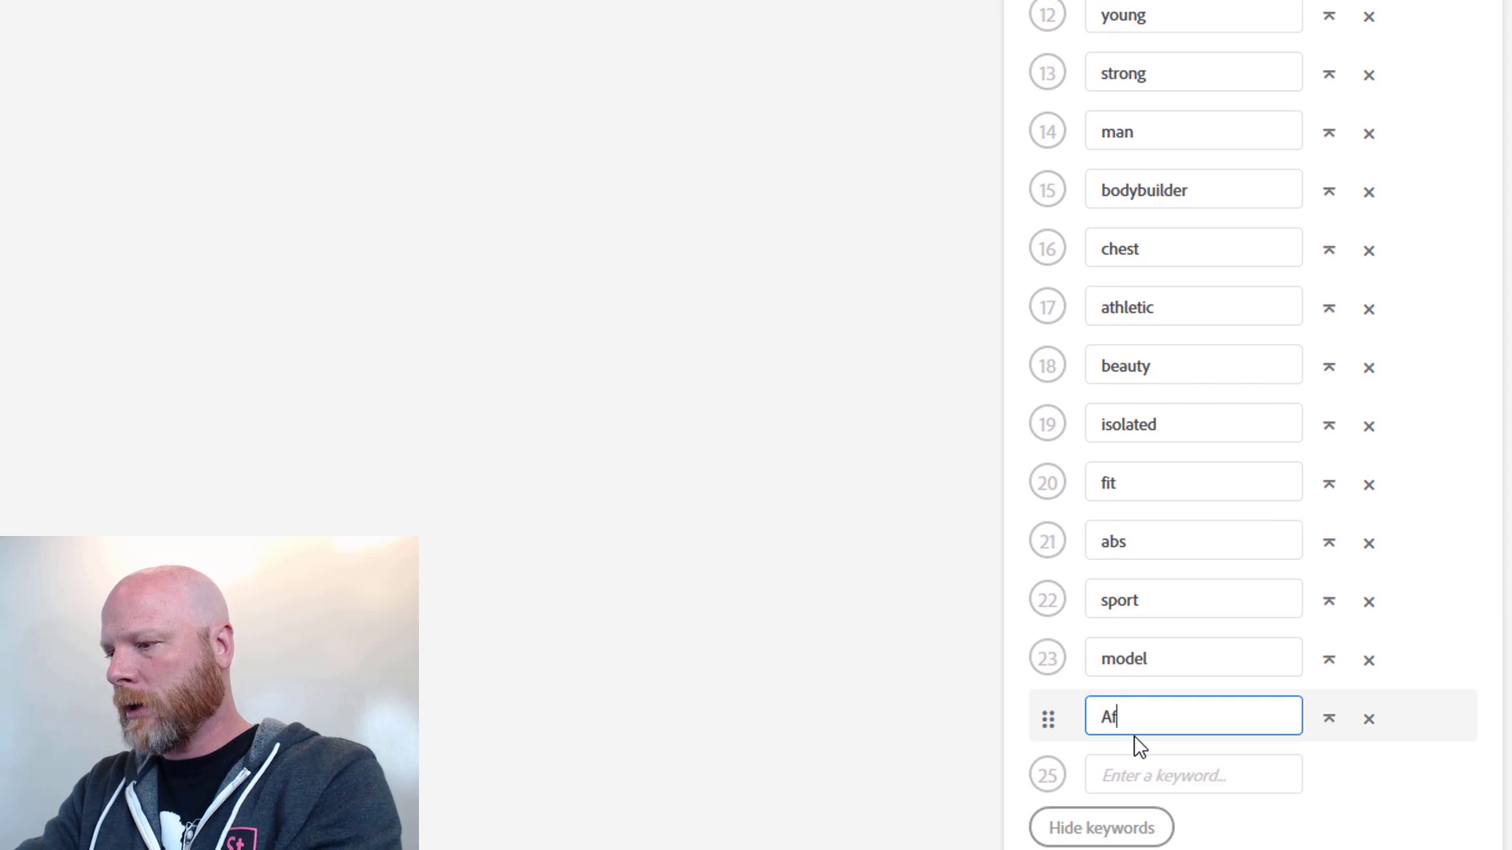
pyautogui.write('rican American')
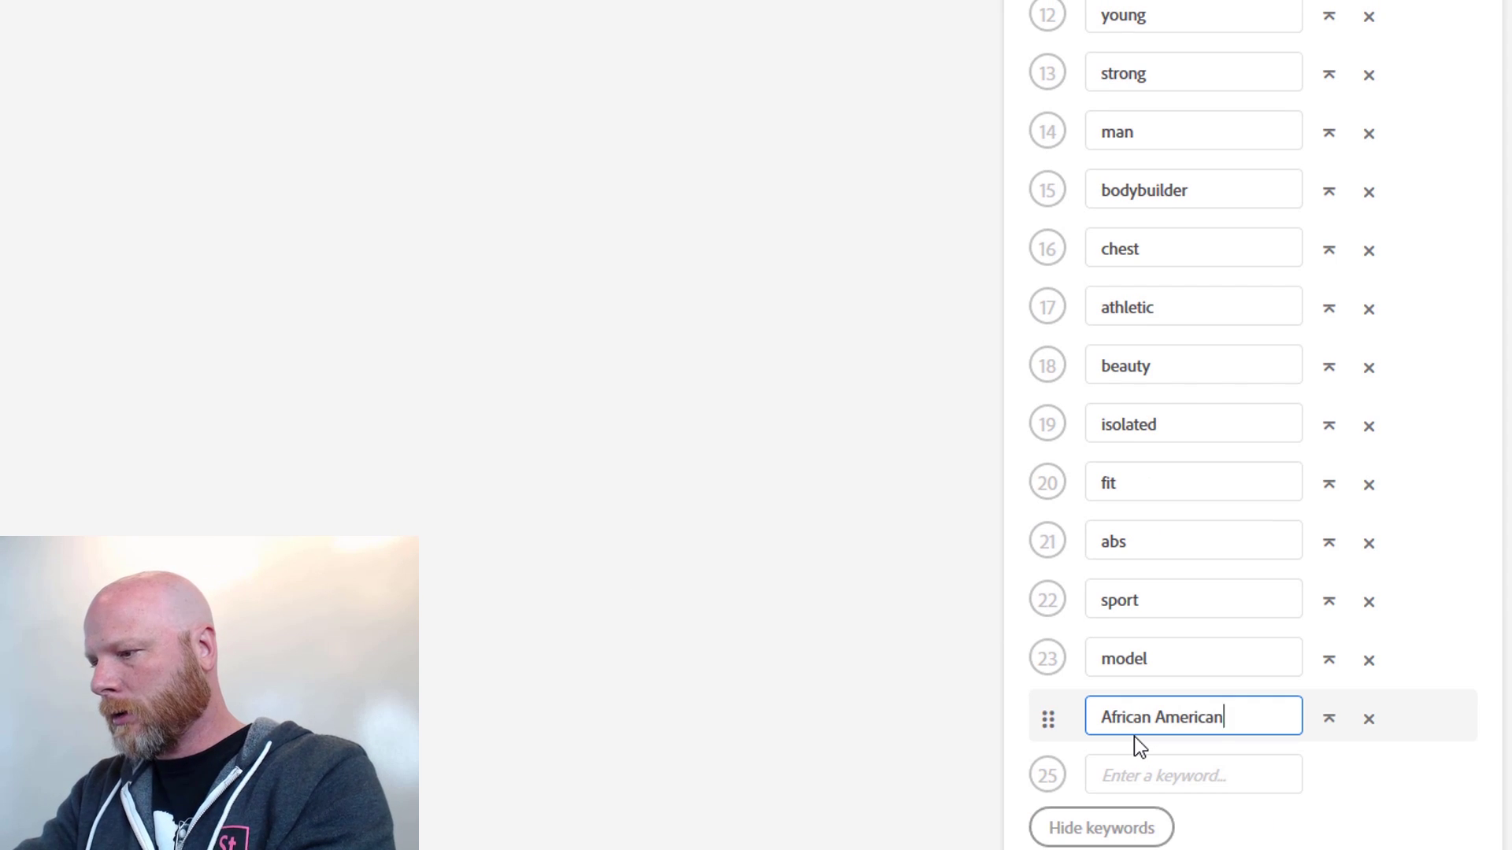
pyautogui.write(' Man, black m')
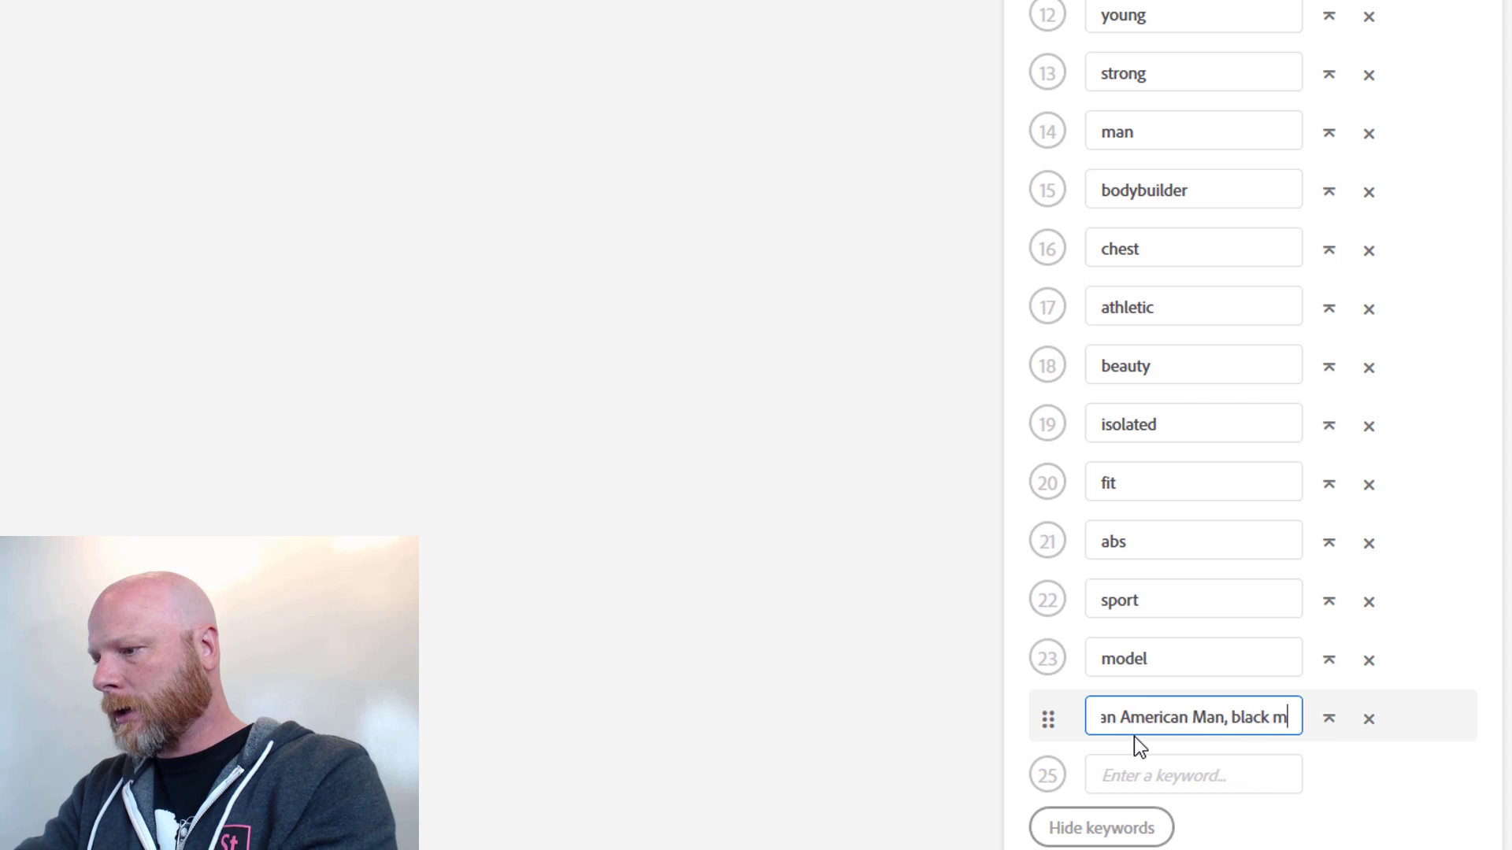
pyautogui.write('an, hair ')
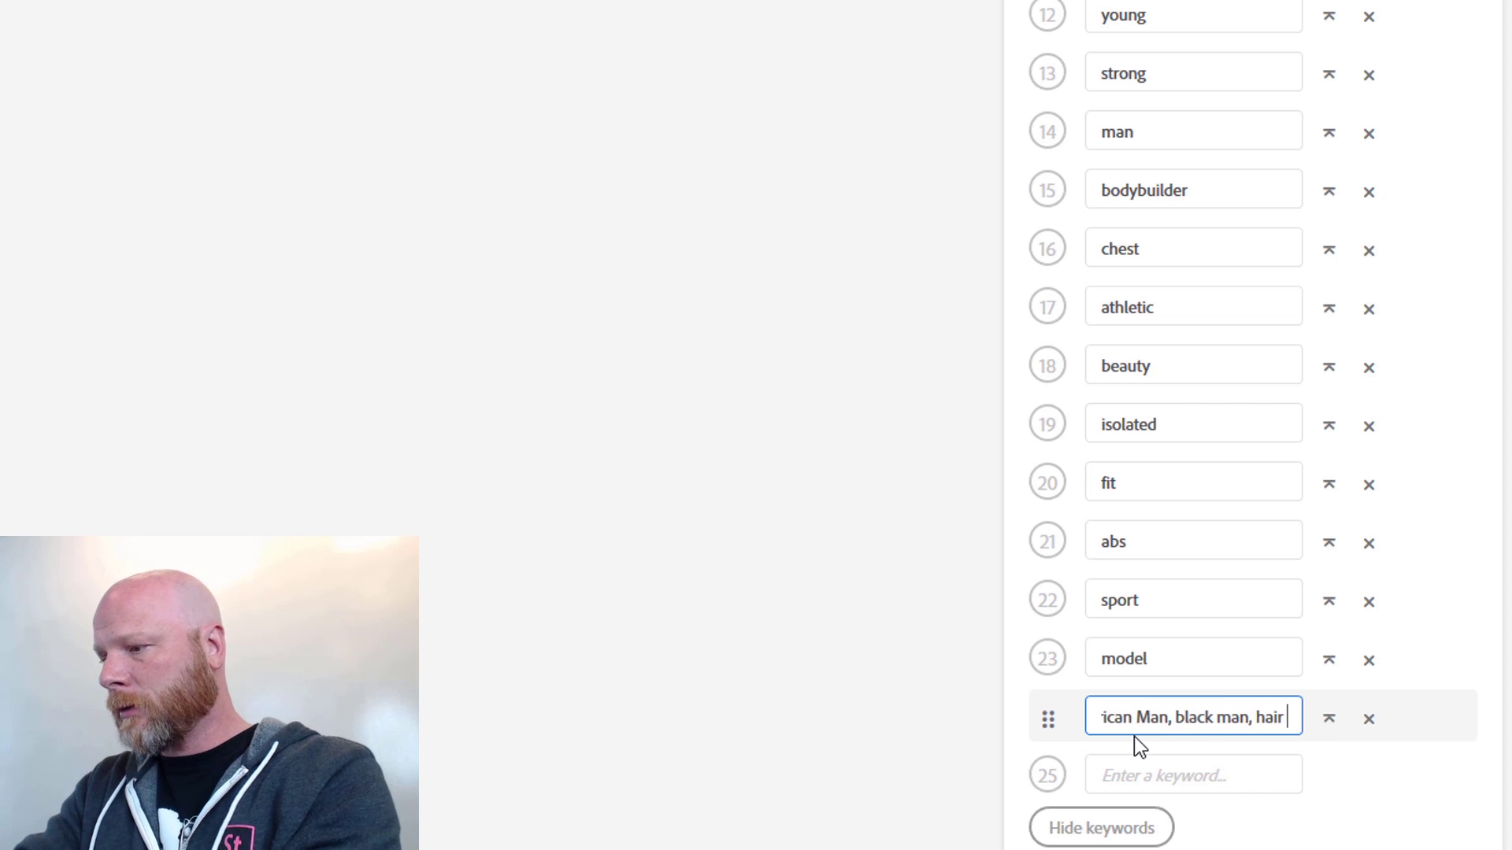
pyautogui.write('style,')
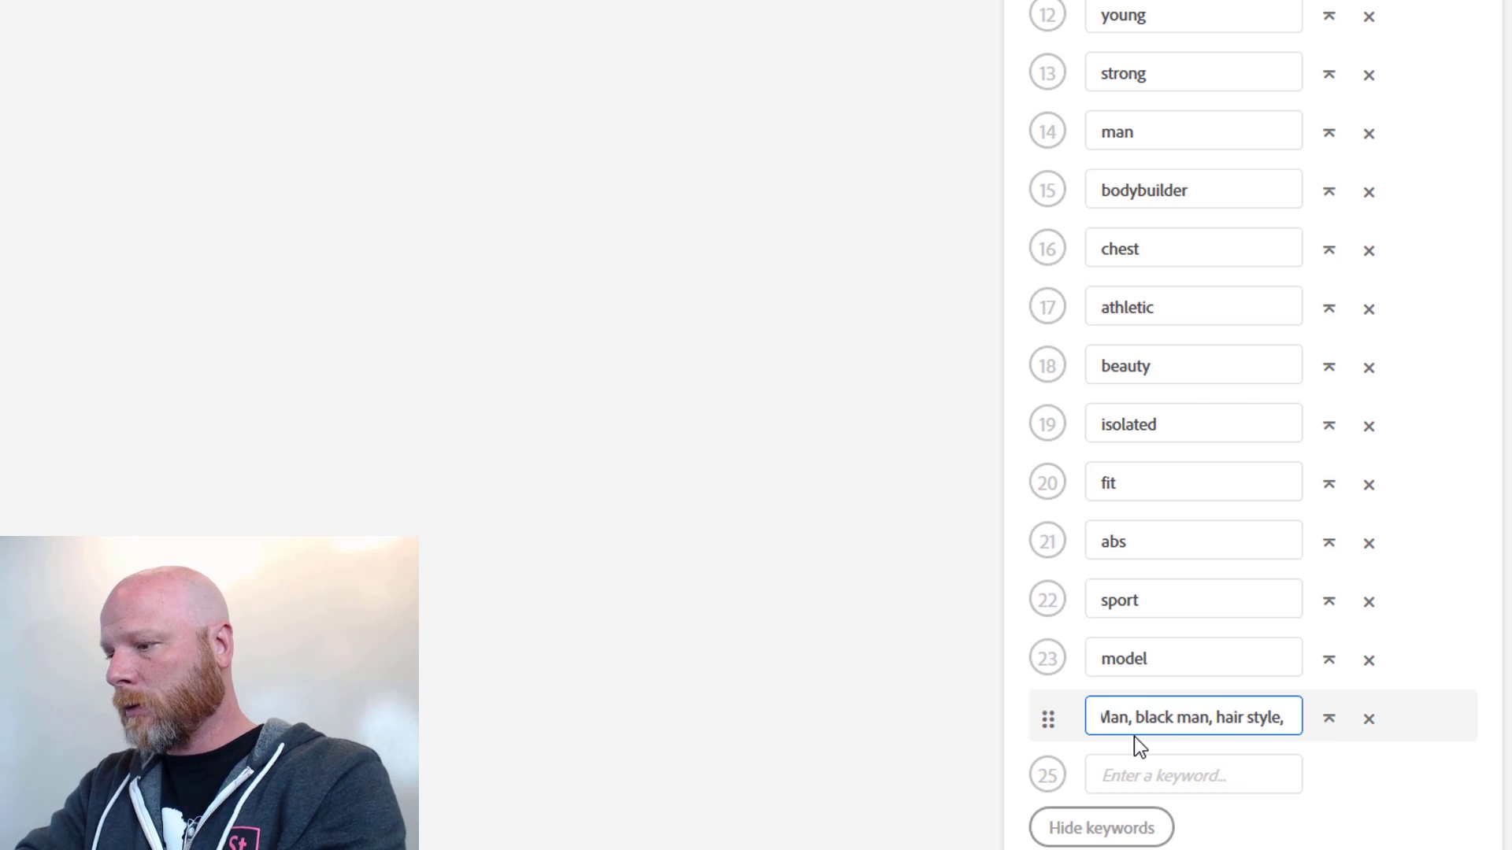
pyautogui.write(' unique, ')
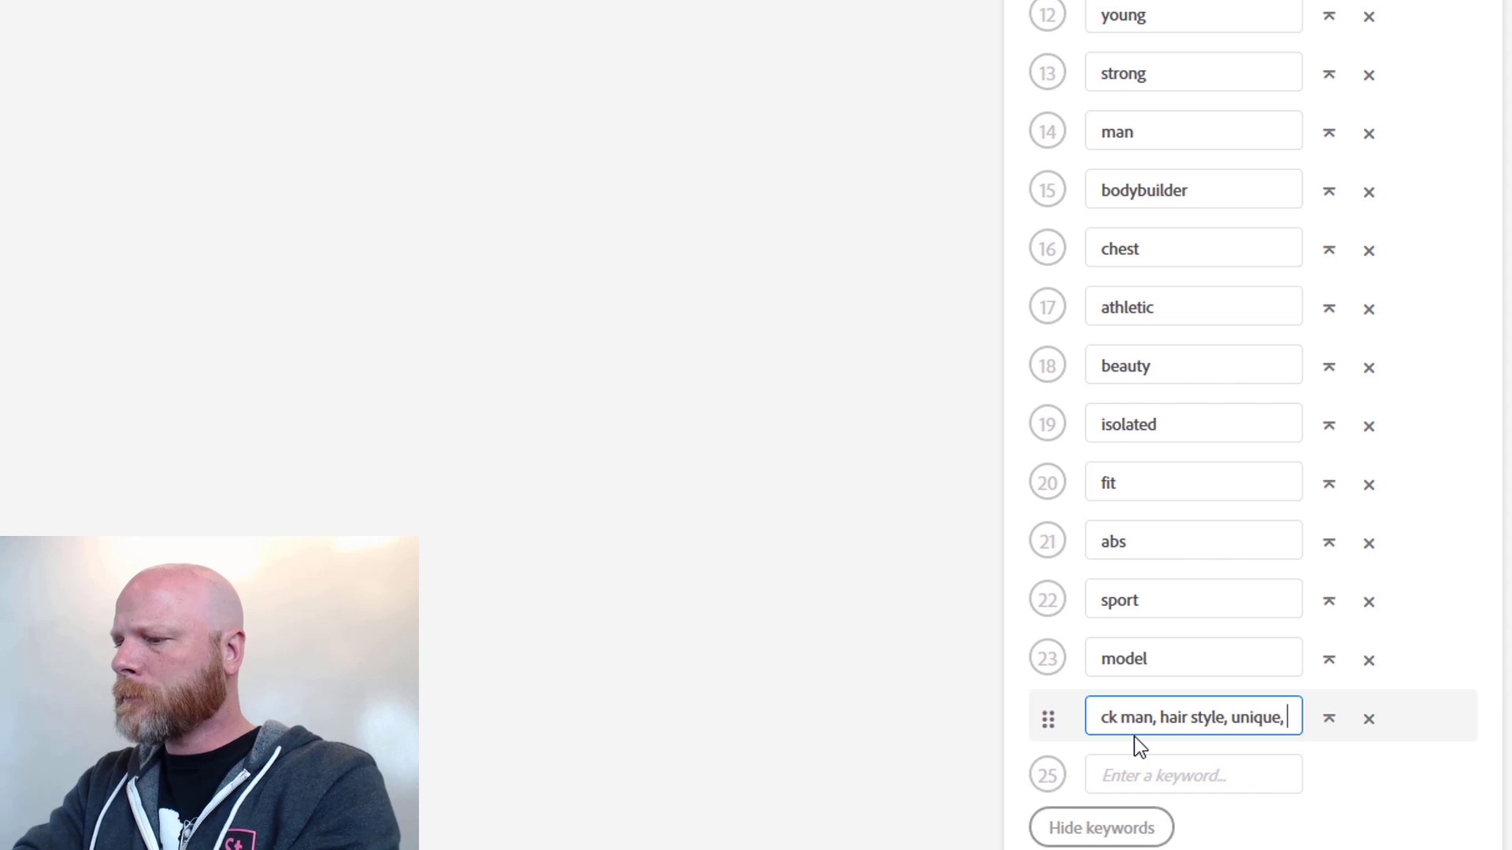
pyautogui.write('braided h')
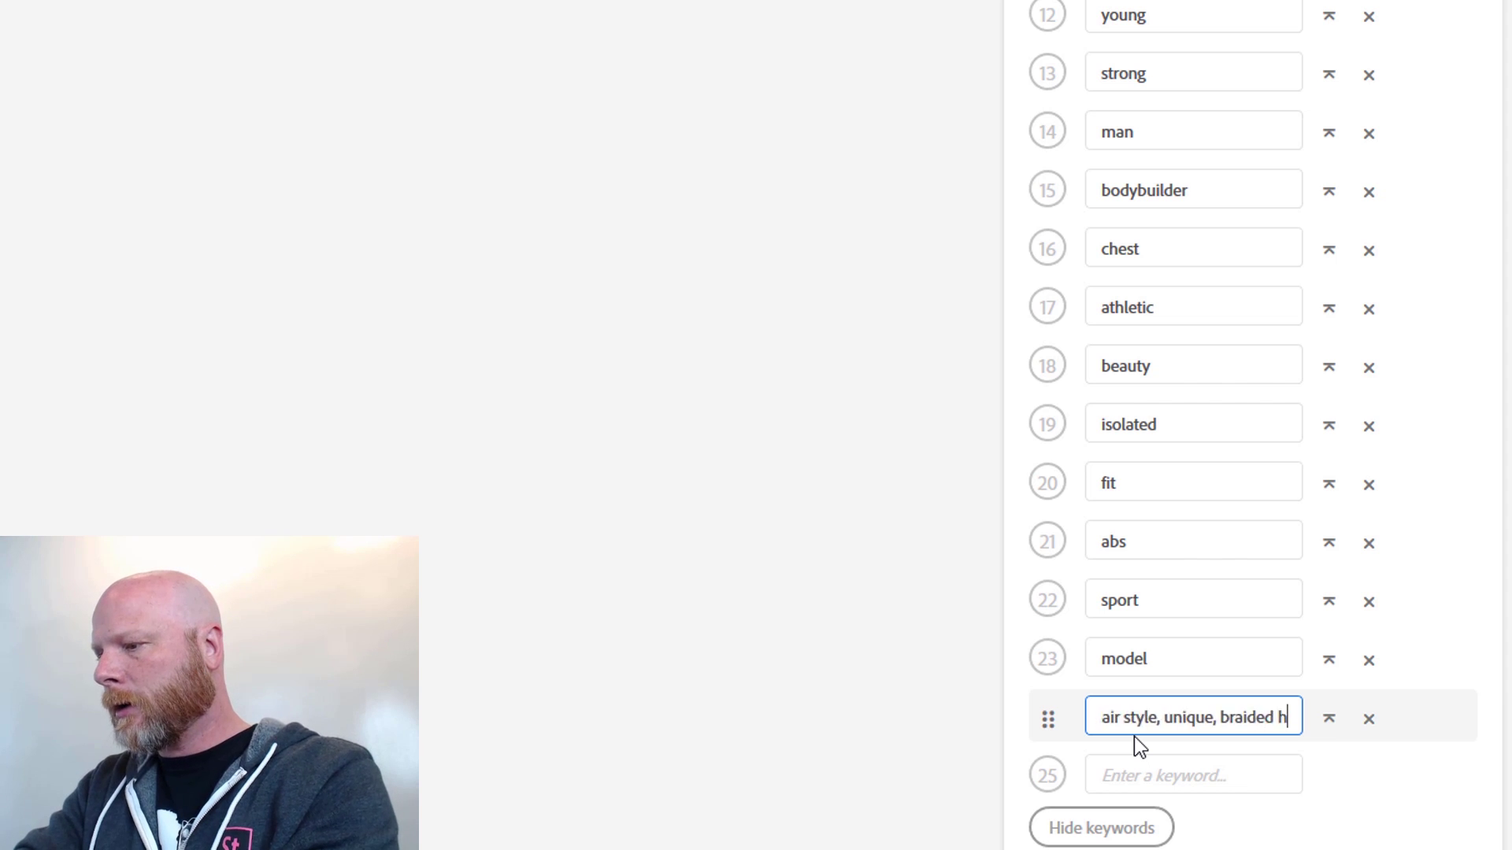
pyautogui.write('air, braids')
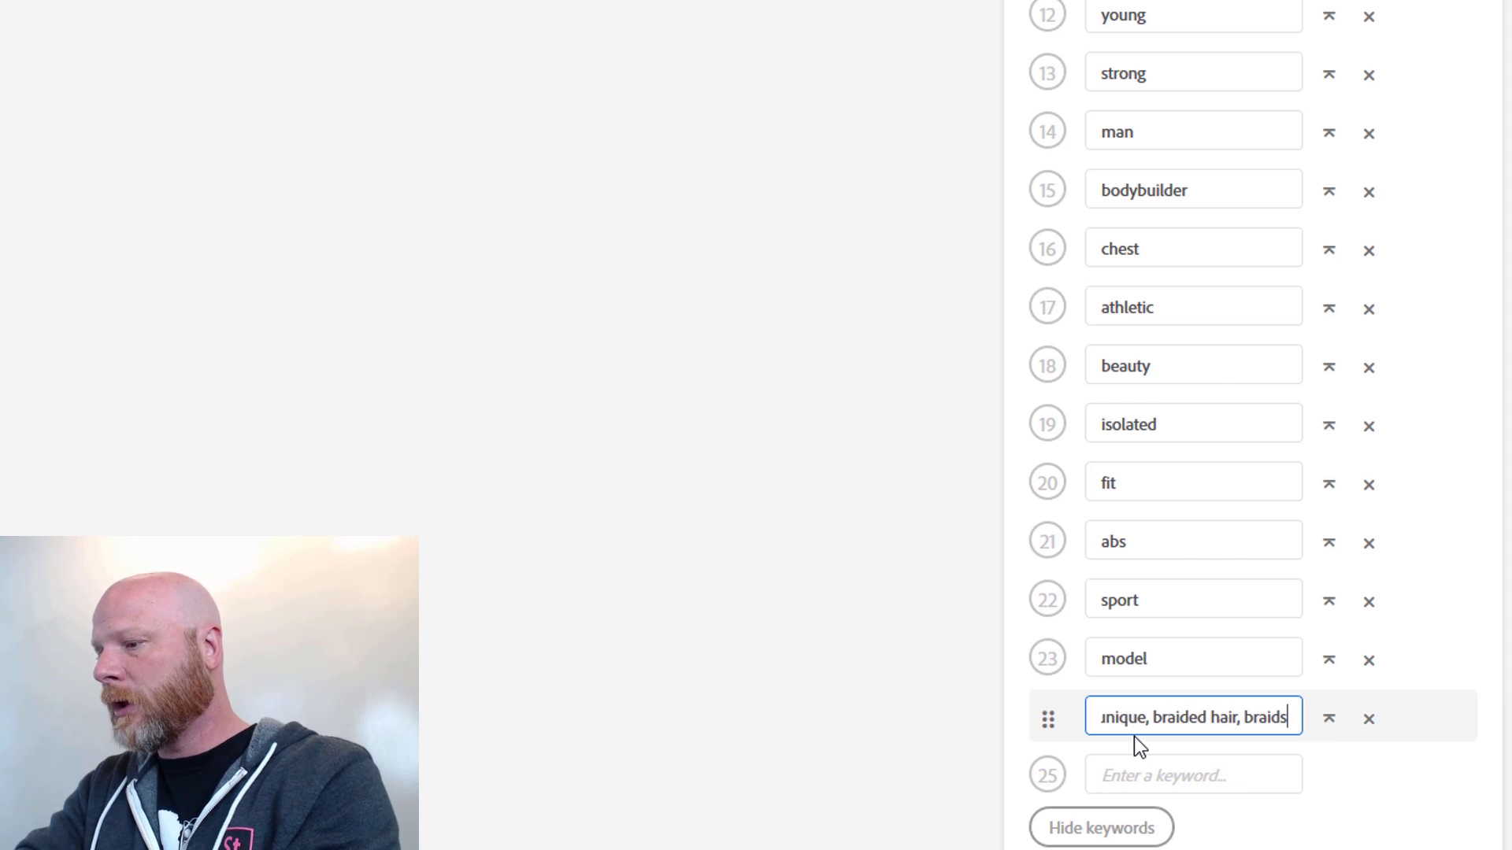
pyautogui.press('Return')
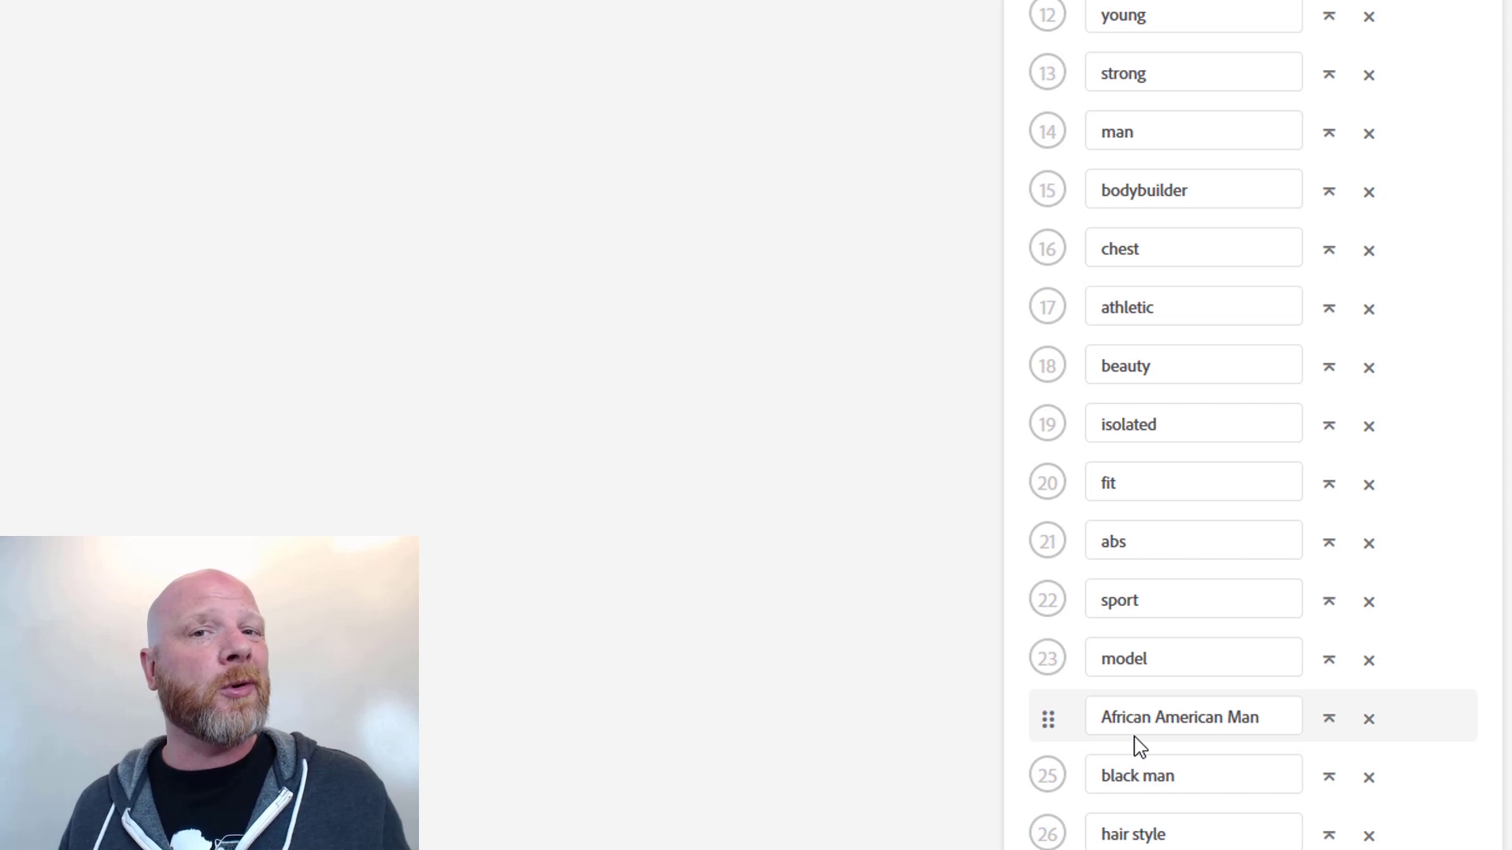
pyautogui.scroll(-3, 1304, 555)
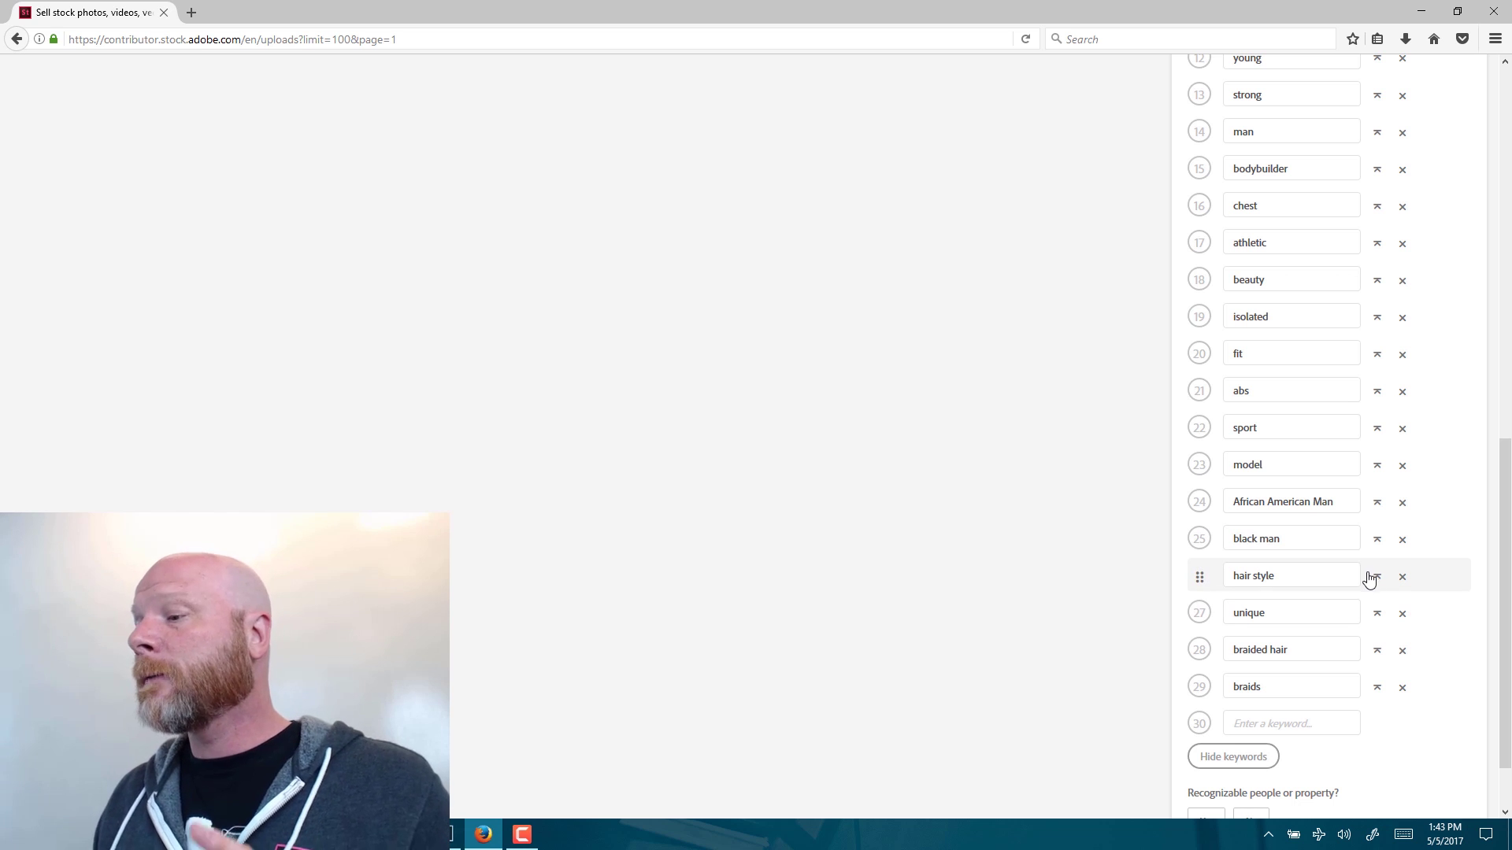
pyautogui.scroll(2, 1368, 579)
pyautogui.scroll(5, 1398, 579)
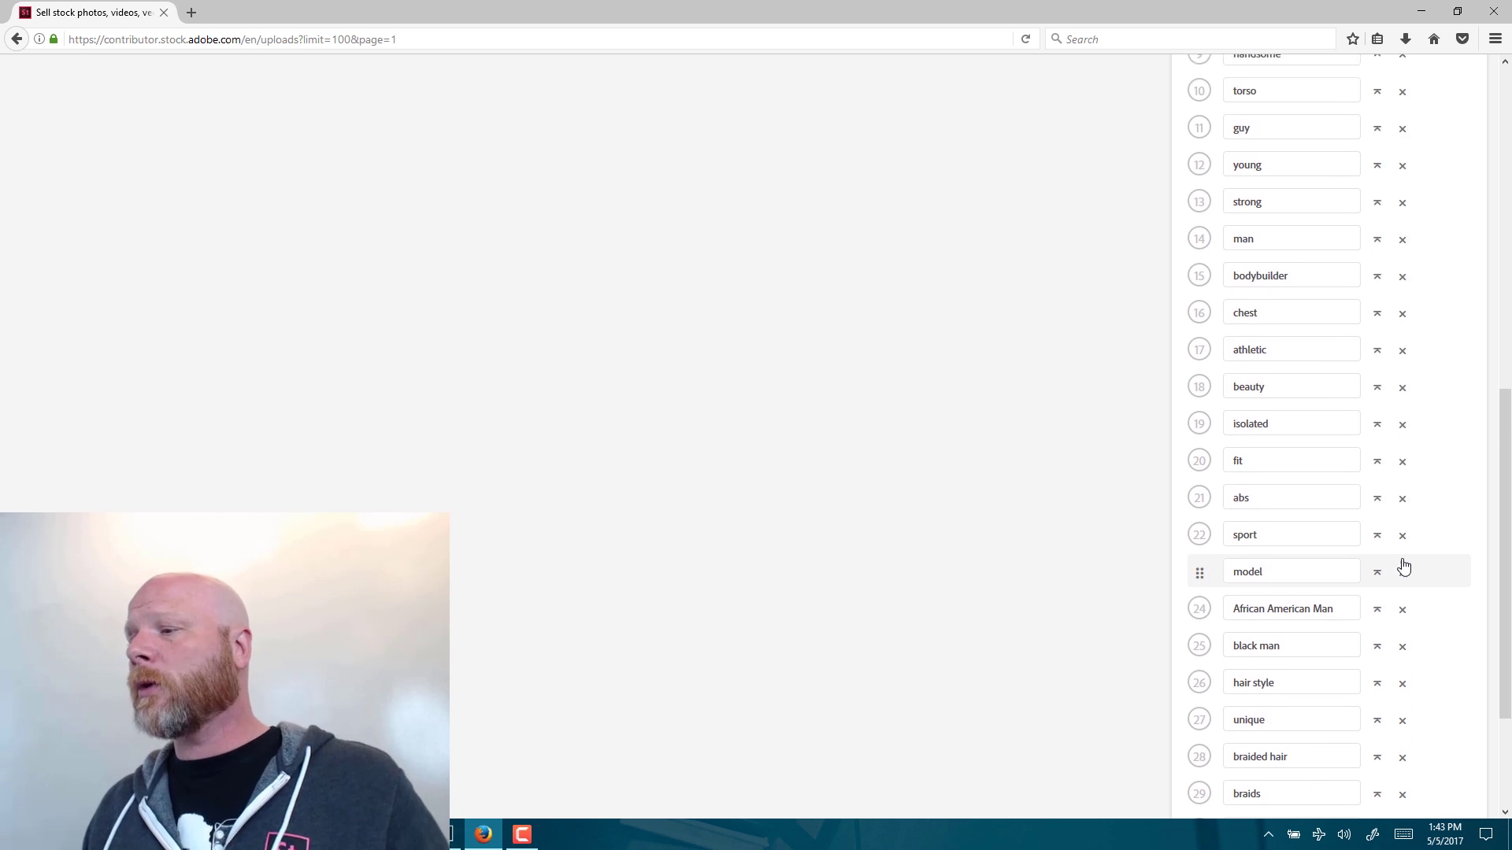
pyautogui.scroll(1, 1422, 553)
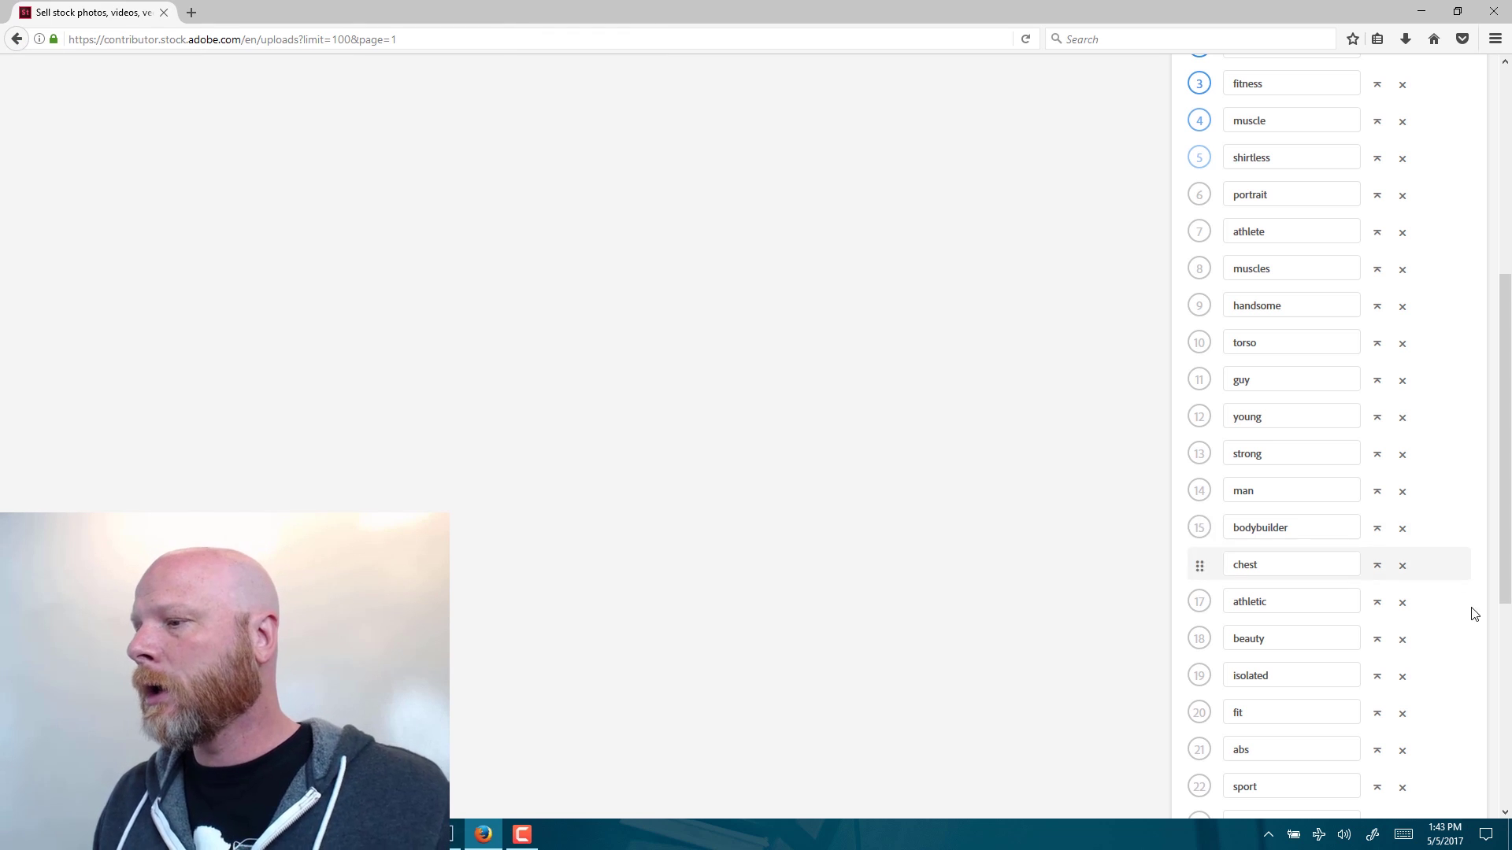
pyautogui.scroll(3, 1408, 502)
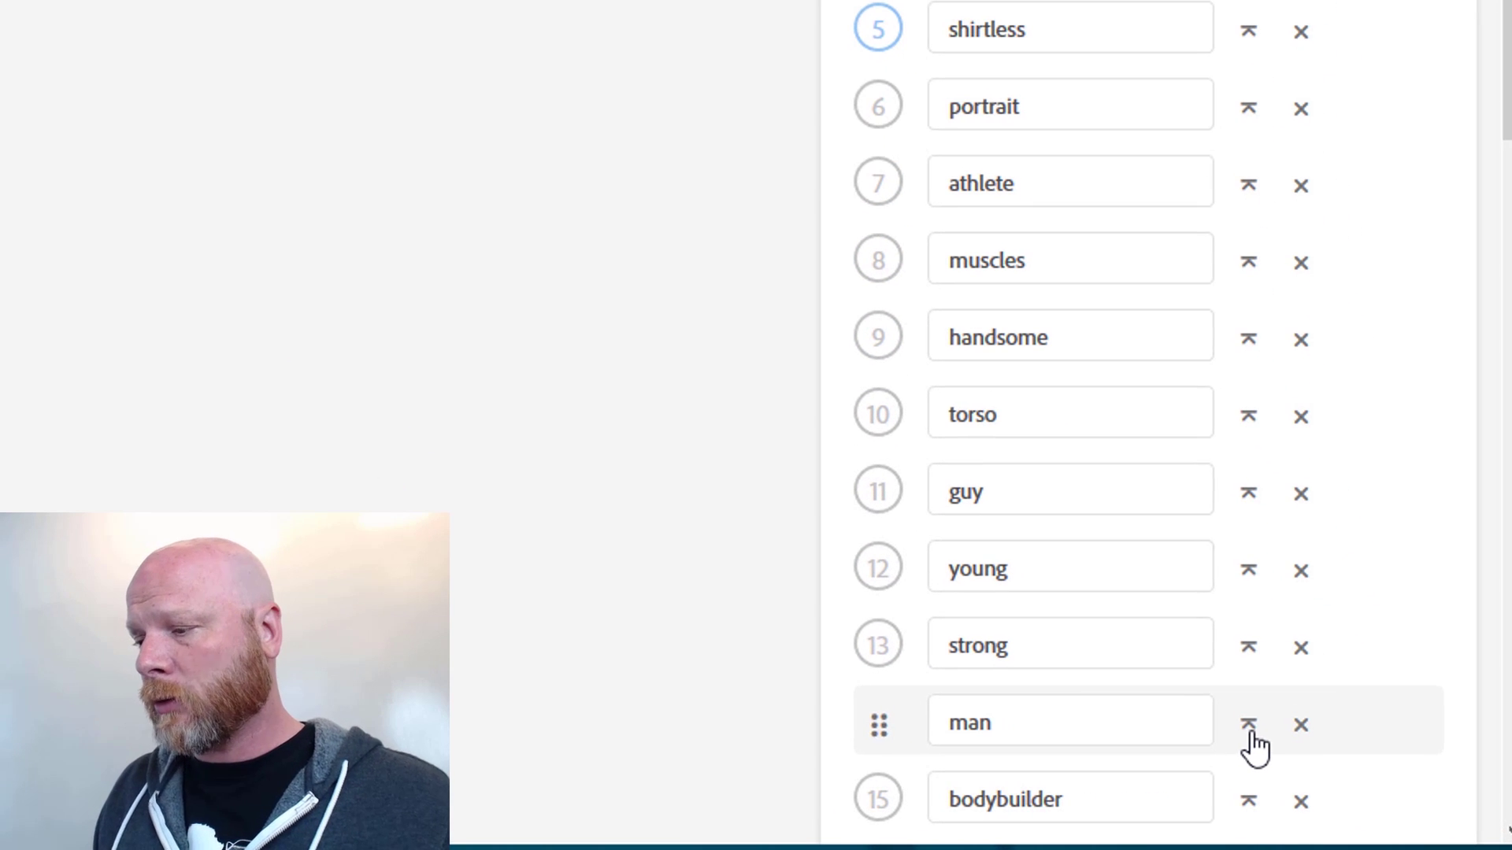
# Reorder keywords to man, shirtless, body, muscular, athlete, strong, portrait.
pyautogui.click(1250, 736)
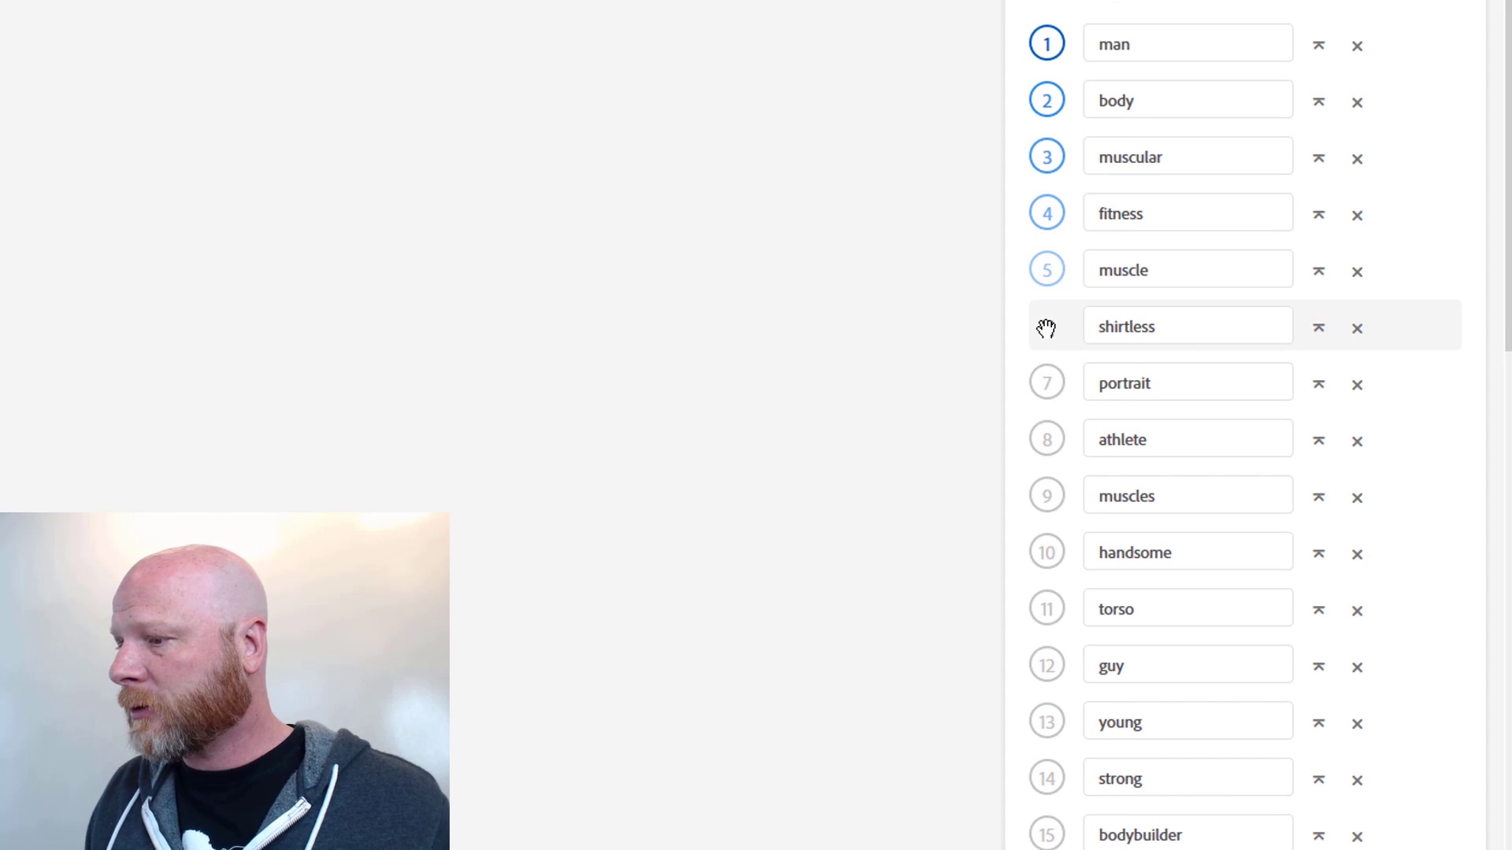
pyautogui.moveTo(1047, 329); pyautogui.dragTo(1041, 99)
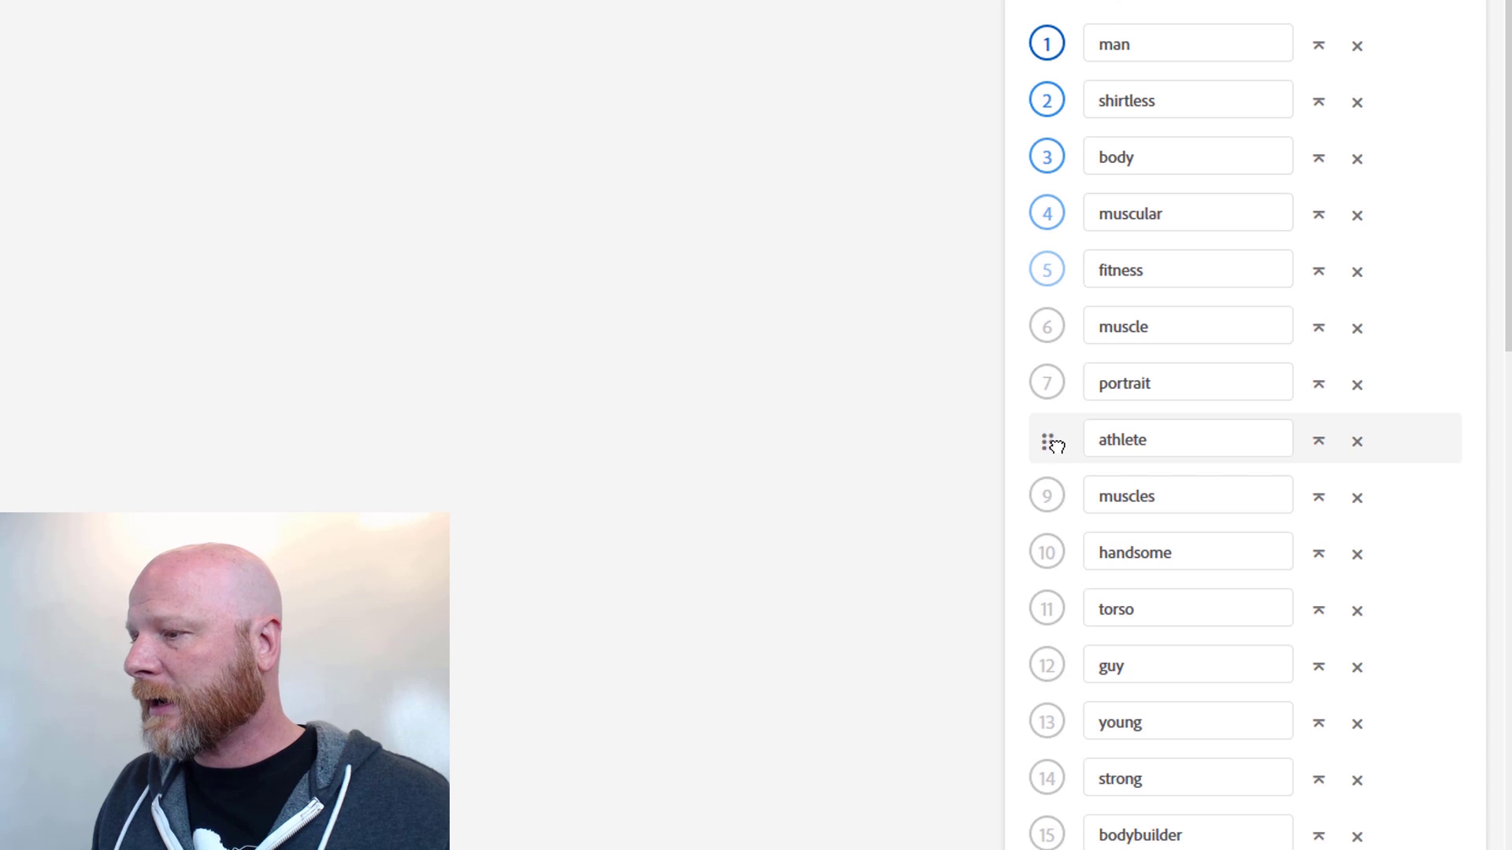
pyautogui.moveTo(1048, 439); pyautogui.dragTo(1054, 258)
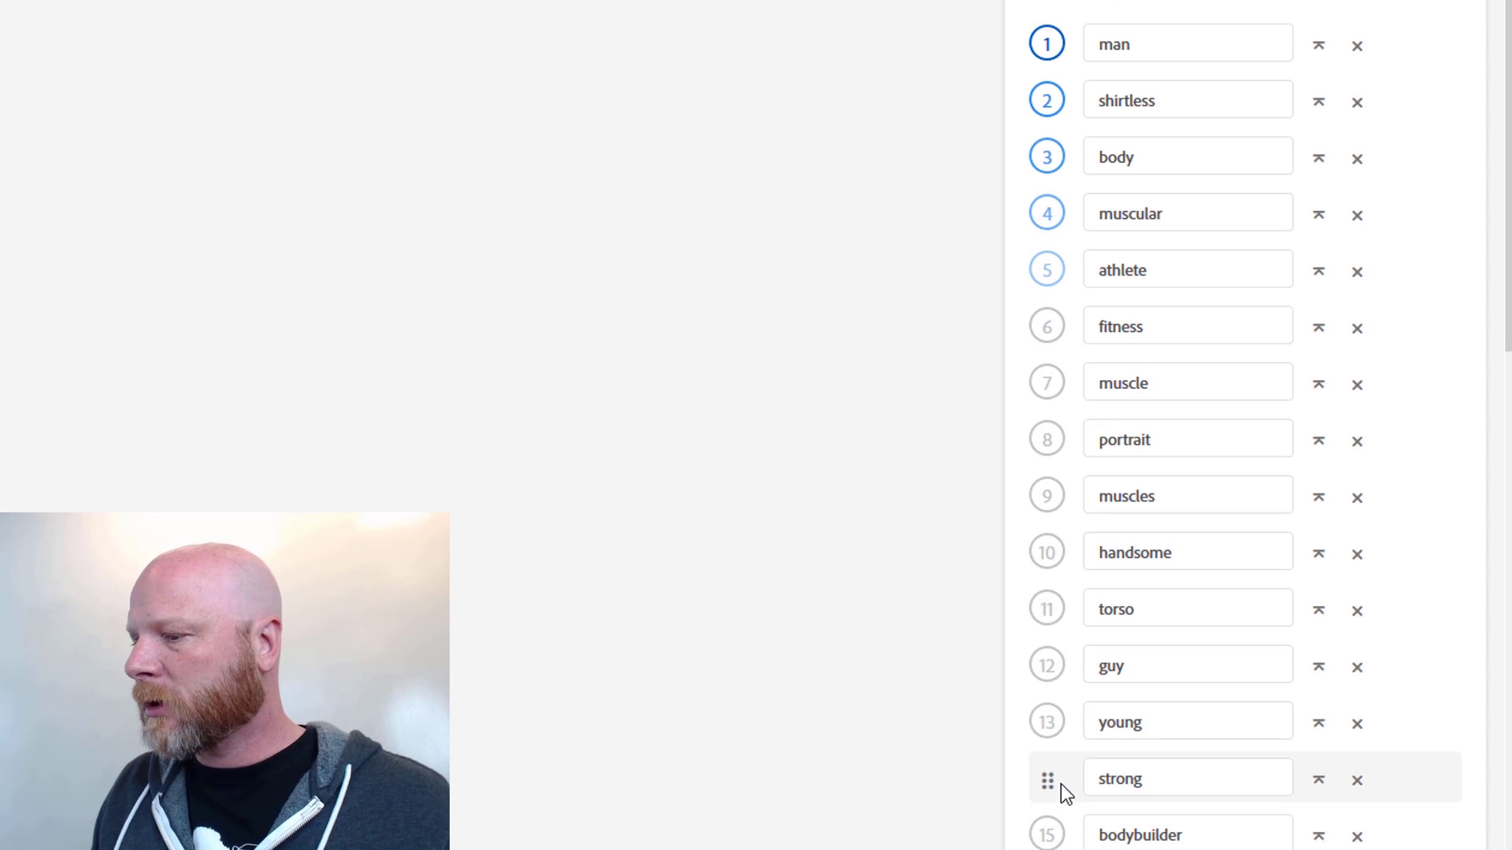
pyautogui.moveTo(1049, 781); pyautogui.dragTo(1059, 337)
pyautogui.moveTo(1051, 496); pyautogui.dragTo(1058, 370)
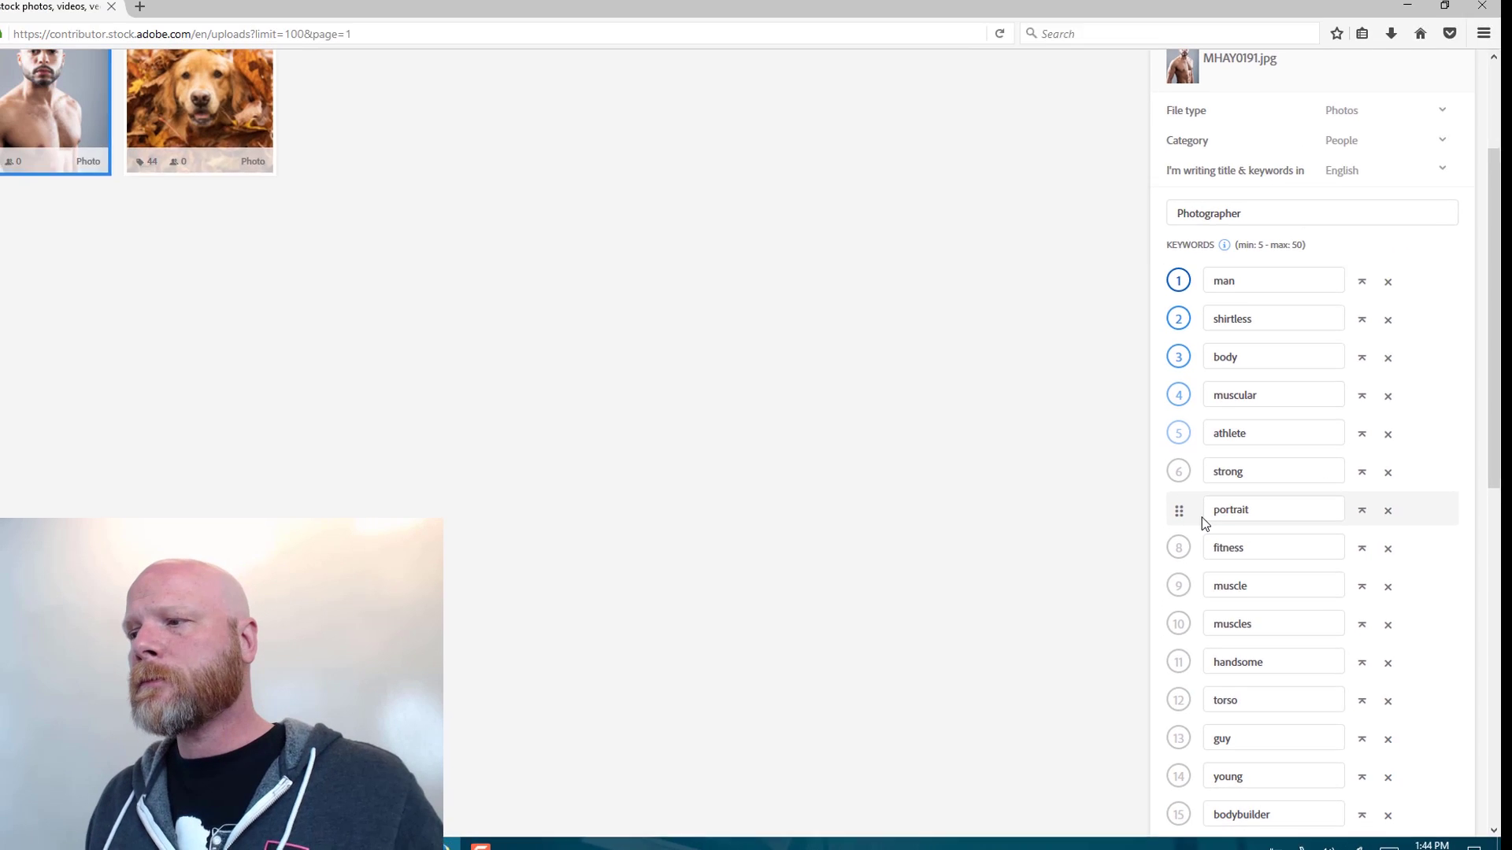
pyautogui.scroll(1, 1225, 472)
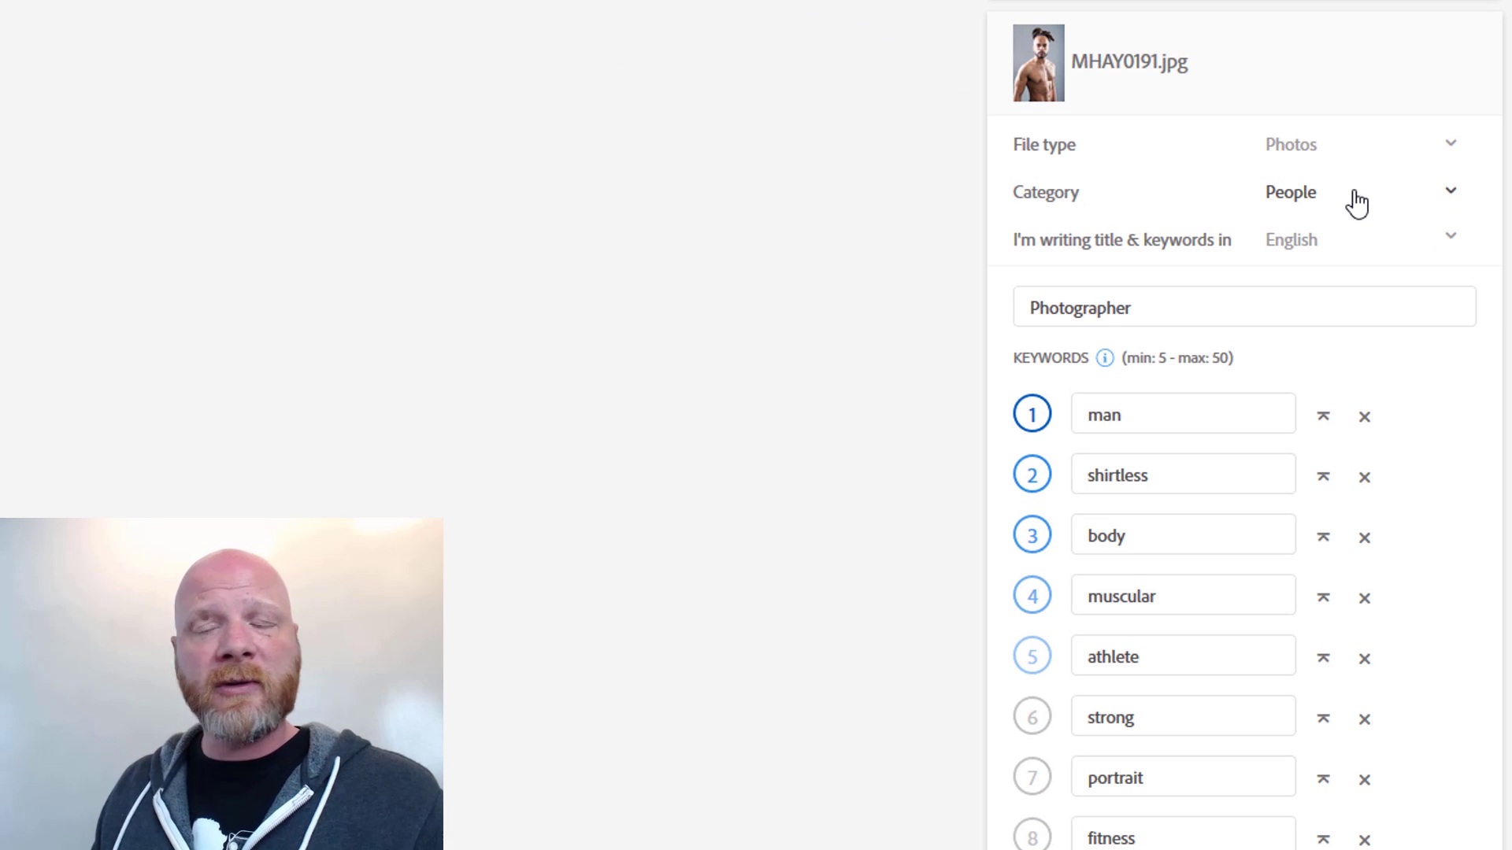
pyautogui.click(1368, 205)
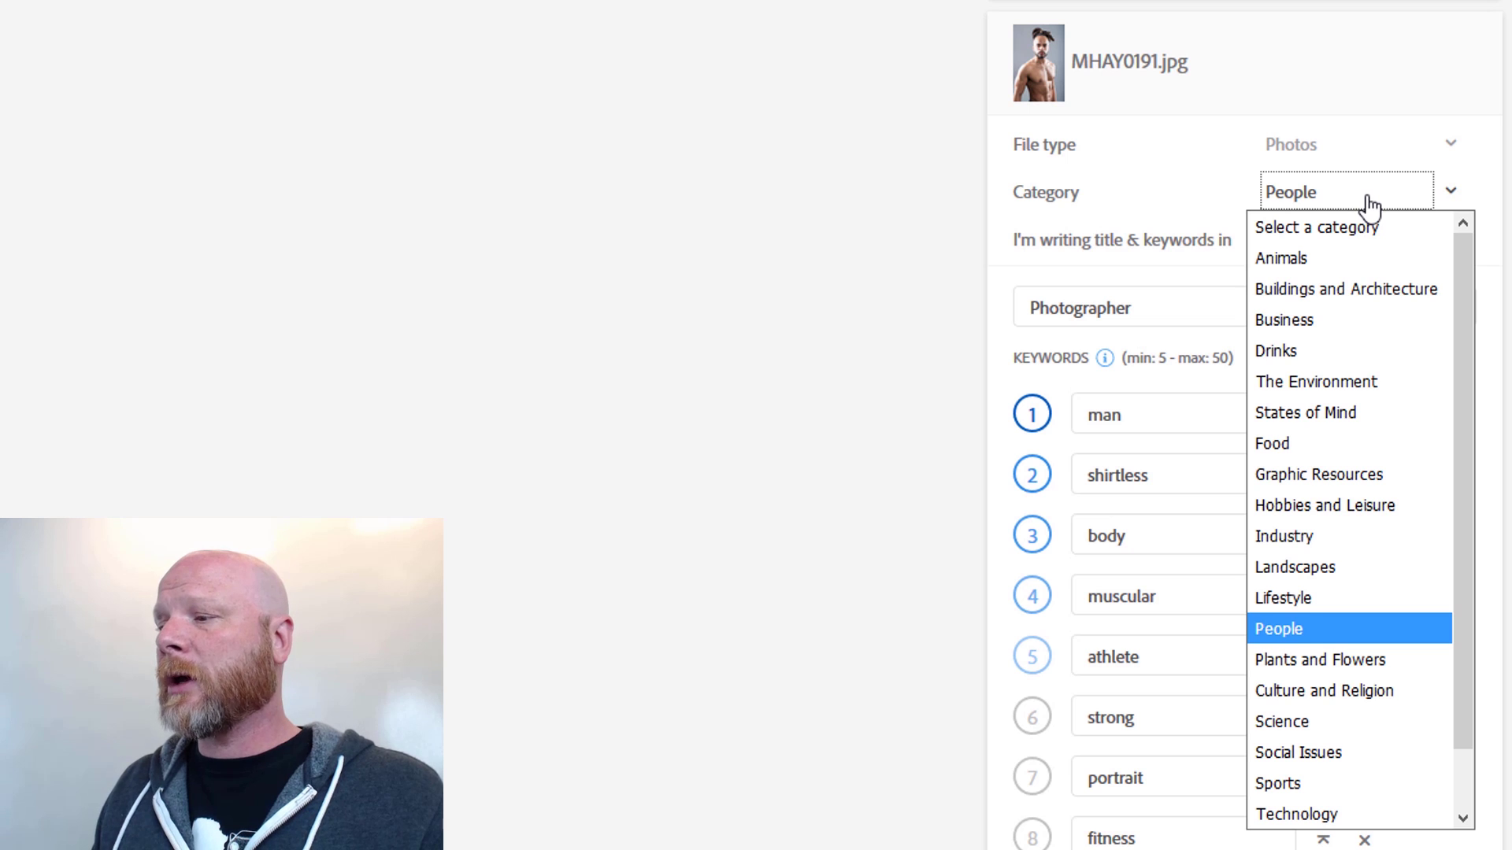
pyautogui.scroll(-1, 1347, 351)
pyautogui.scroll(1, 1345, 355)
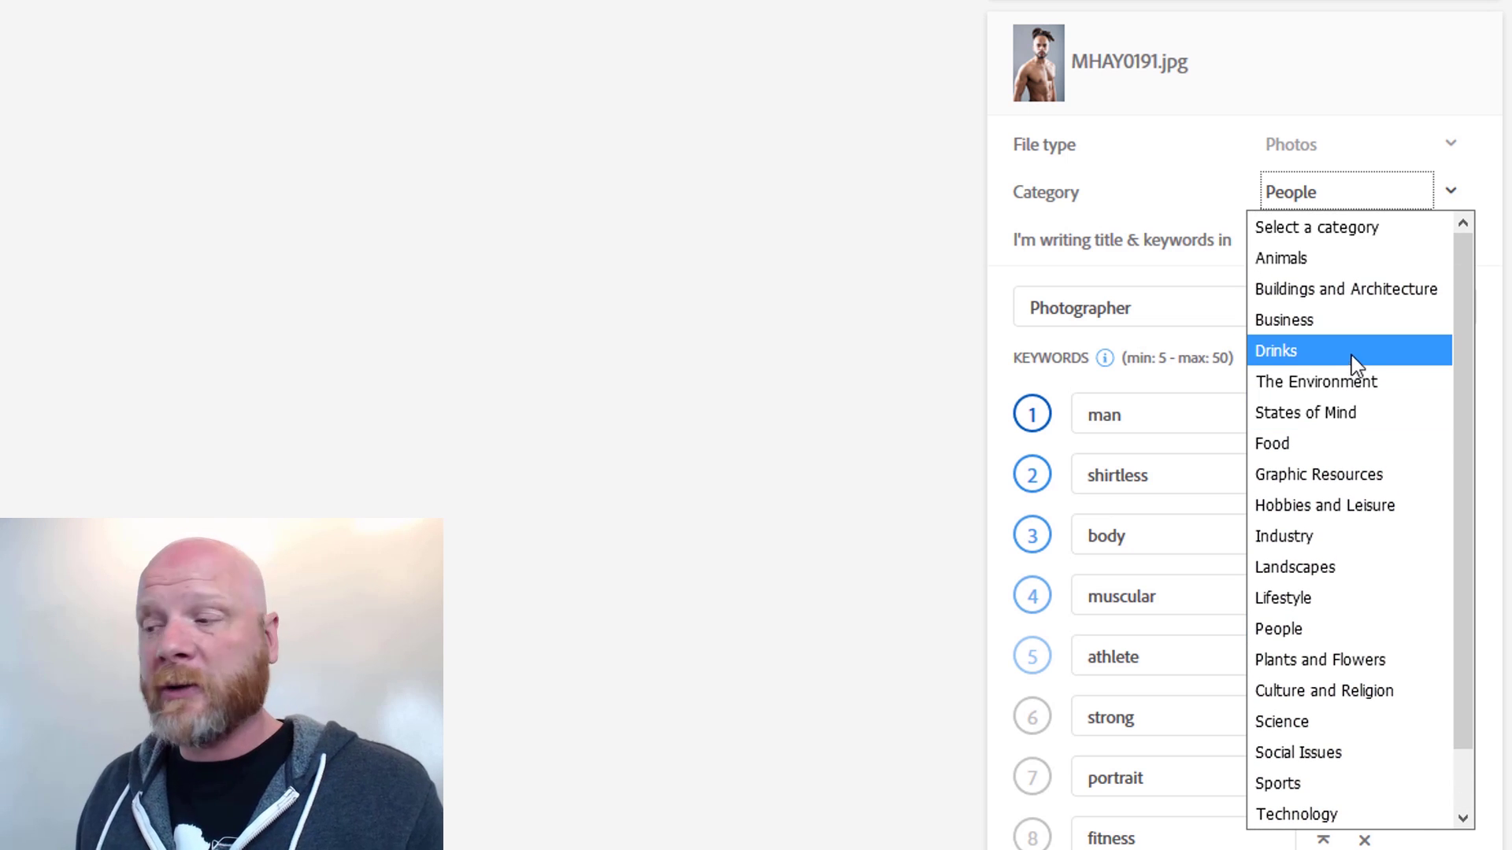
pyautogui.click(1348, 195)
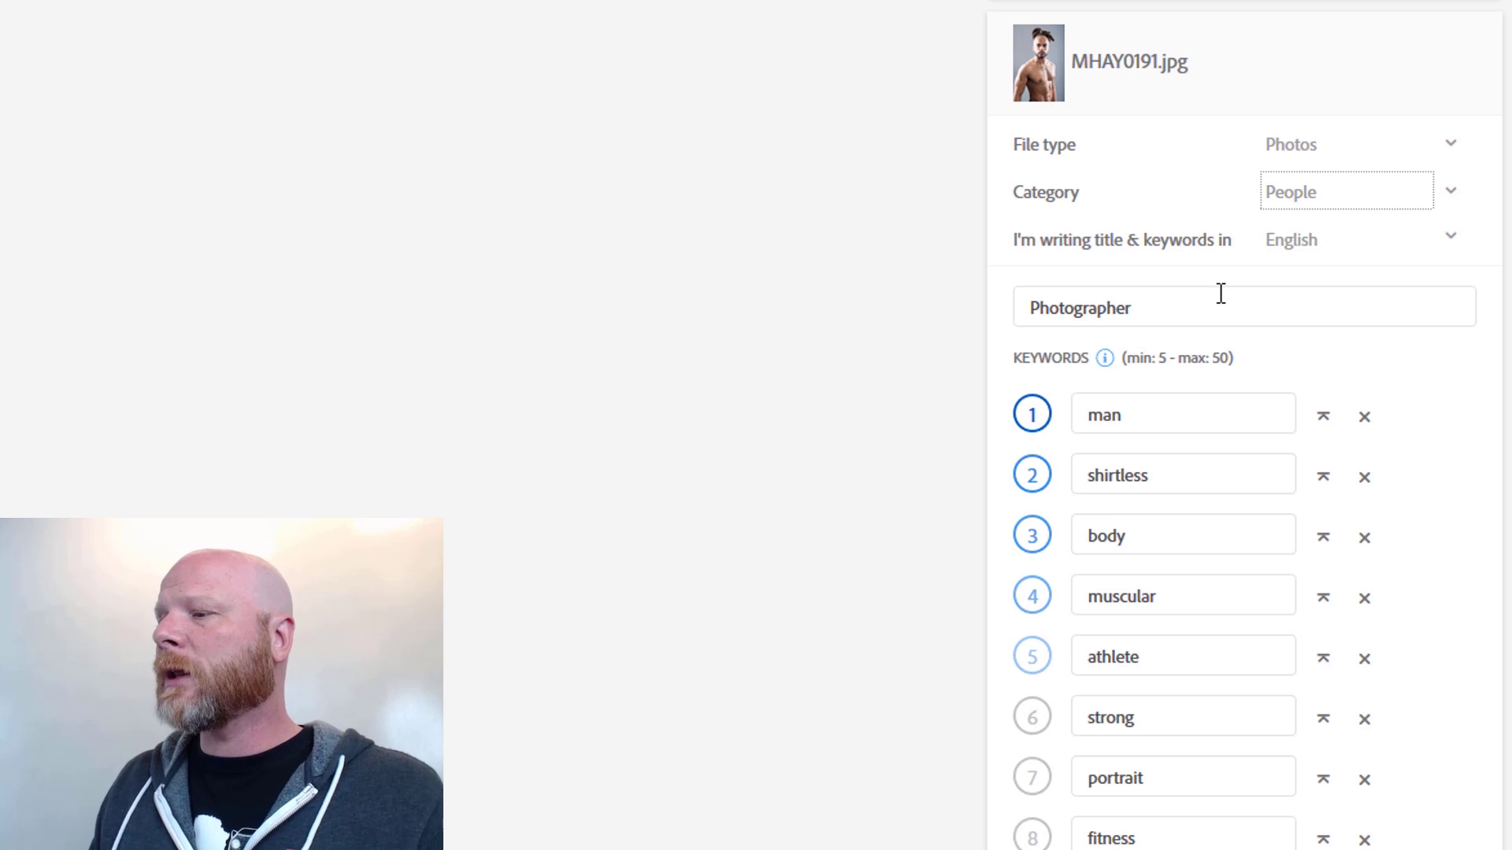
pyautogui.moveTo(1220, 292); pyautogui.dragTo(958, 333)
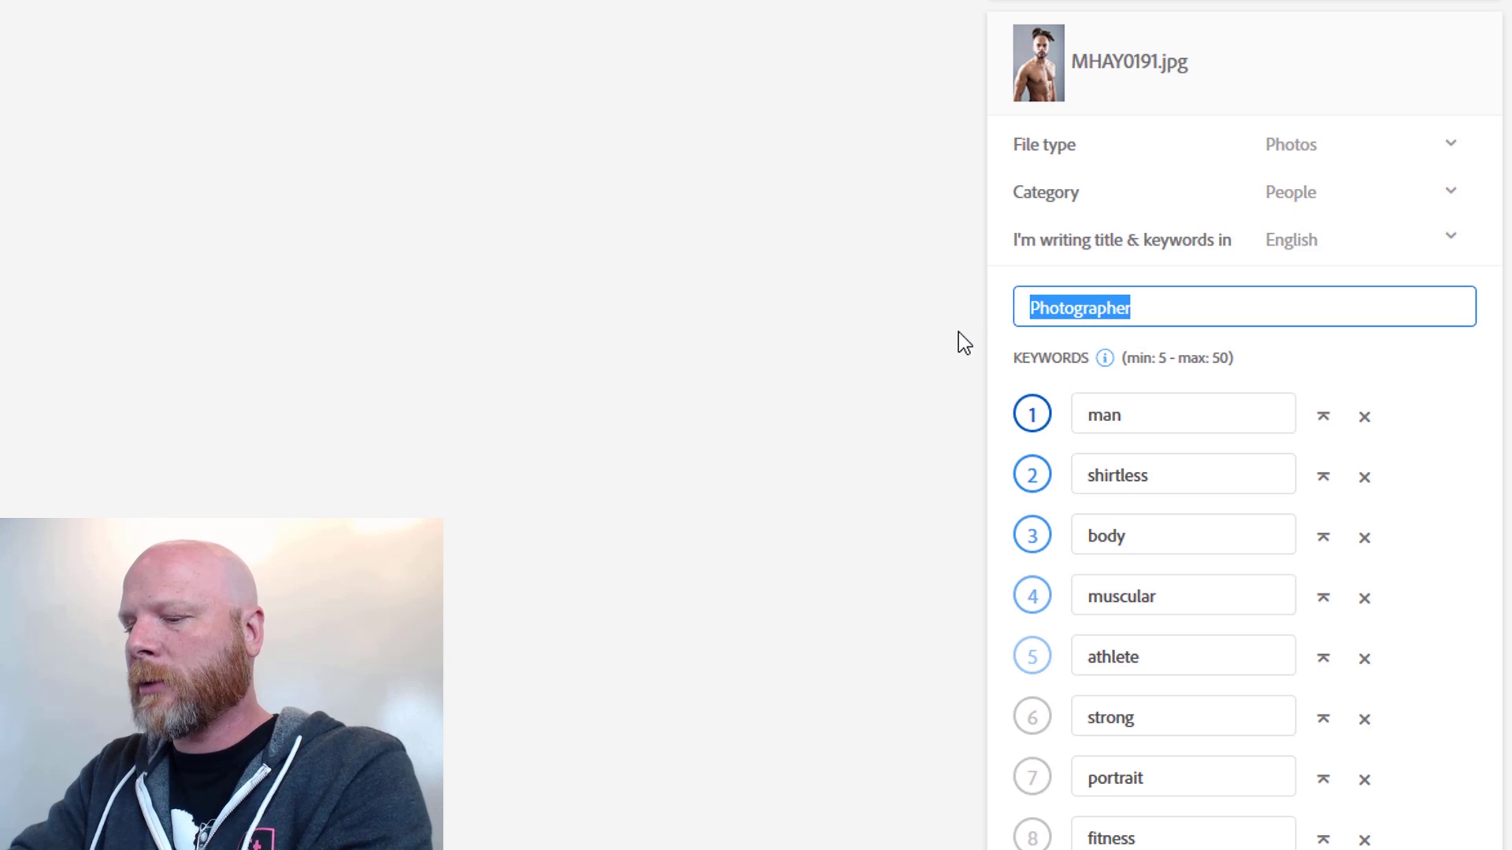
# Replace the title 'Photographer' with 'Handsome African American Shirtless Man'.
pyautogui.write('Hand')
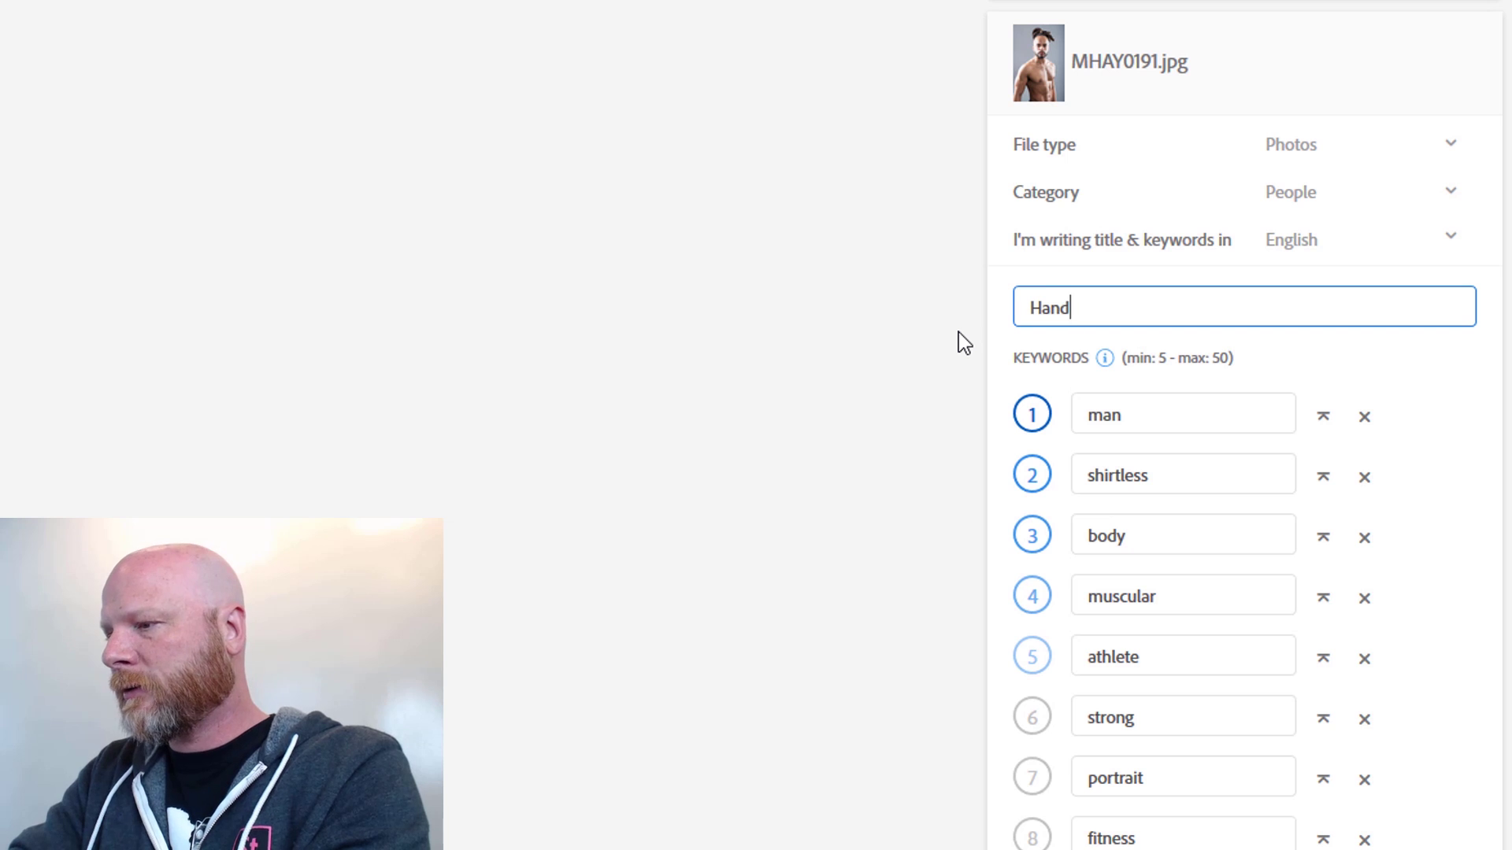
pyautogui.write('some Afri')
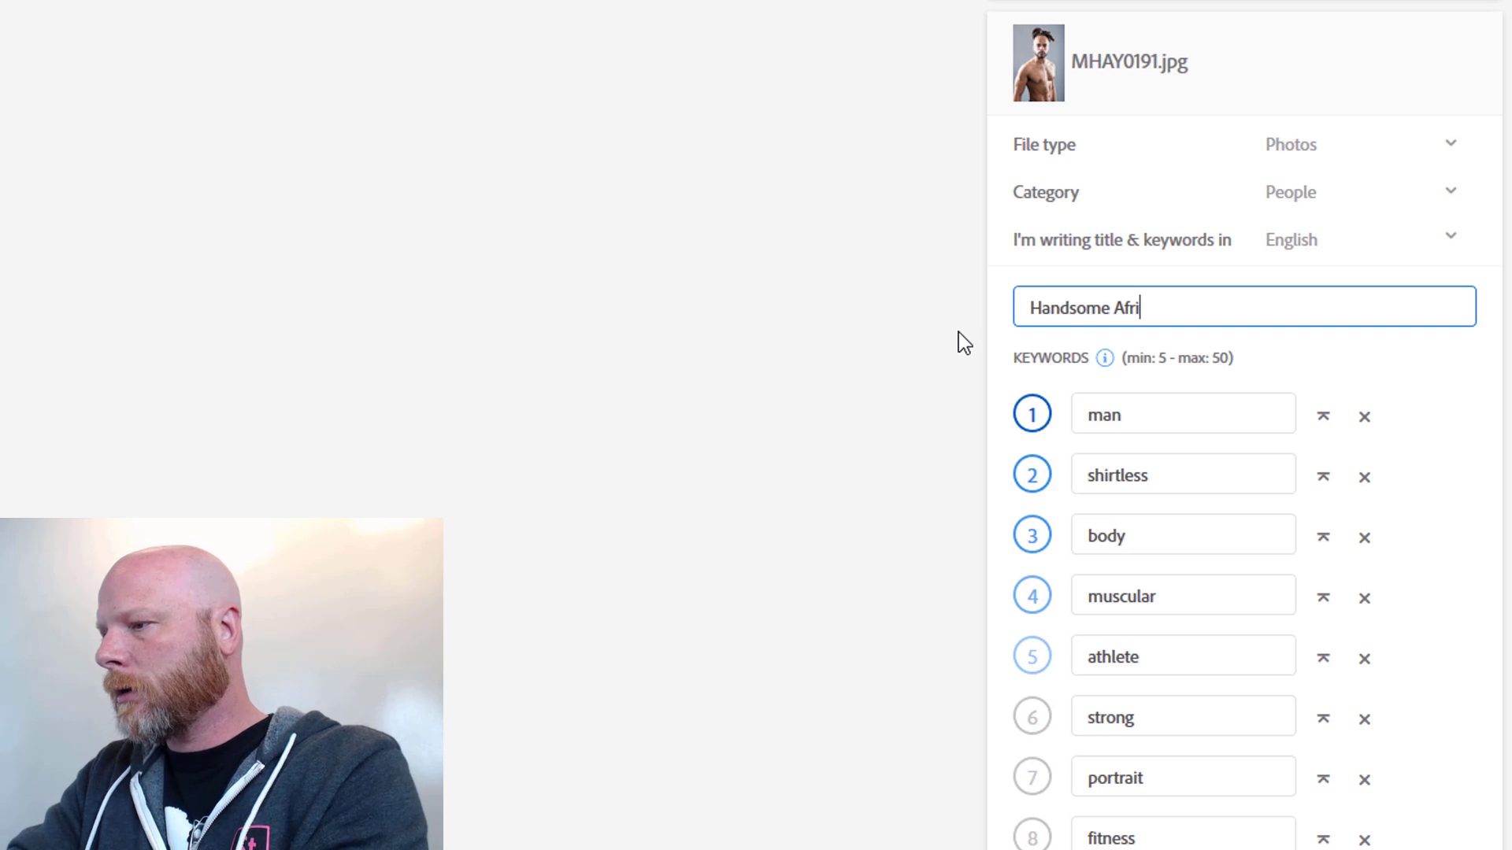
pyautogui.write('can American S')
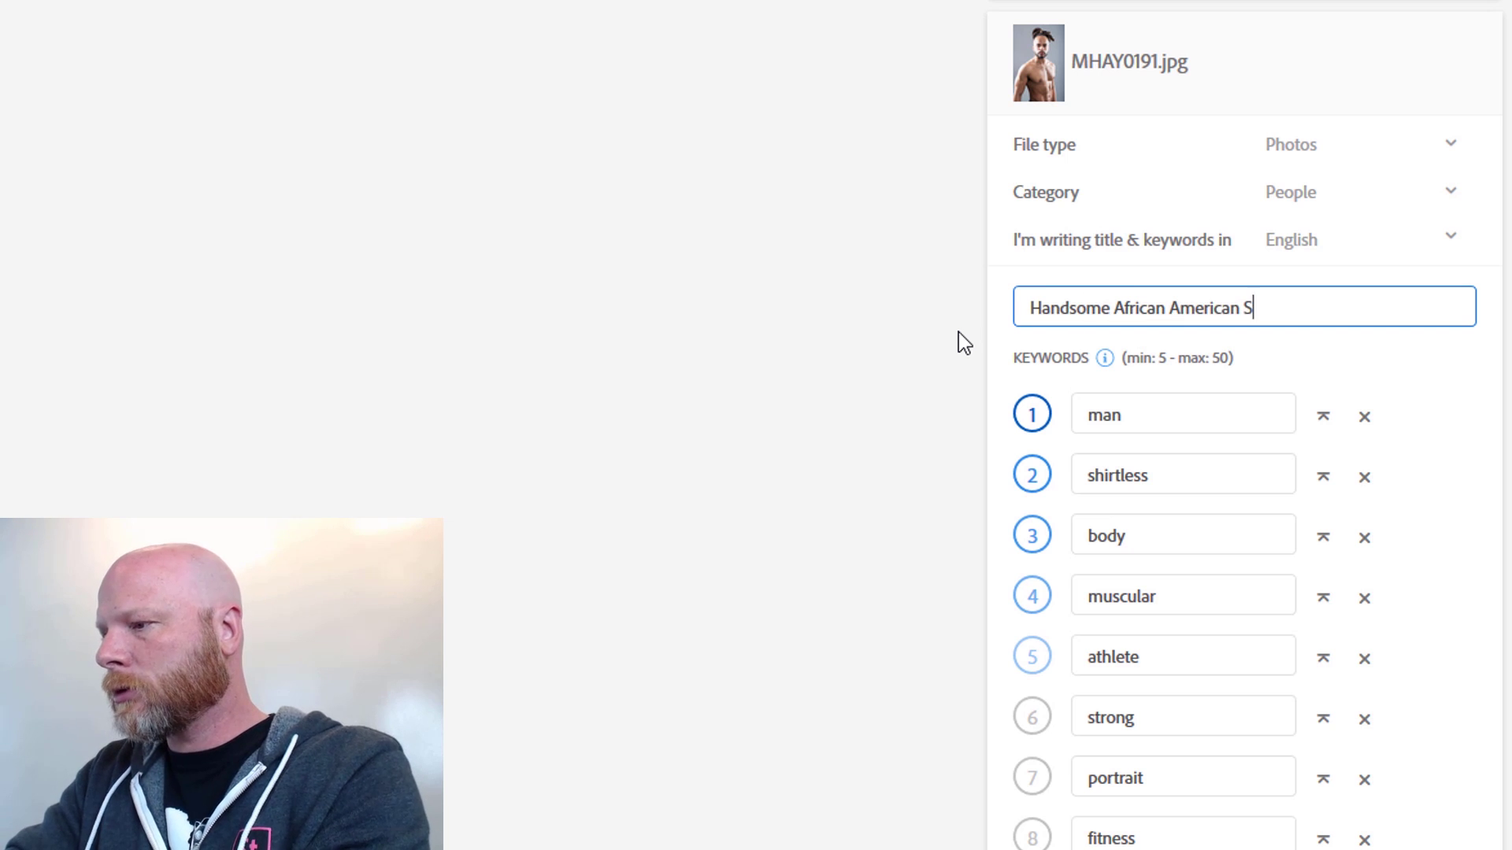
pyautogui.write('hirtless Man')
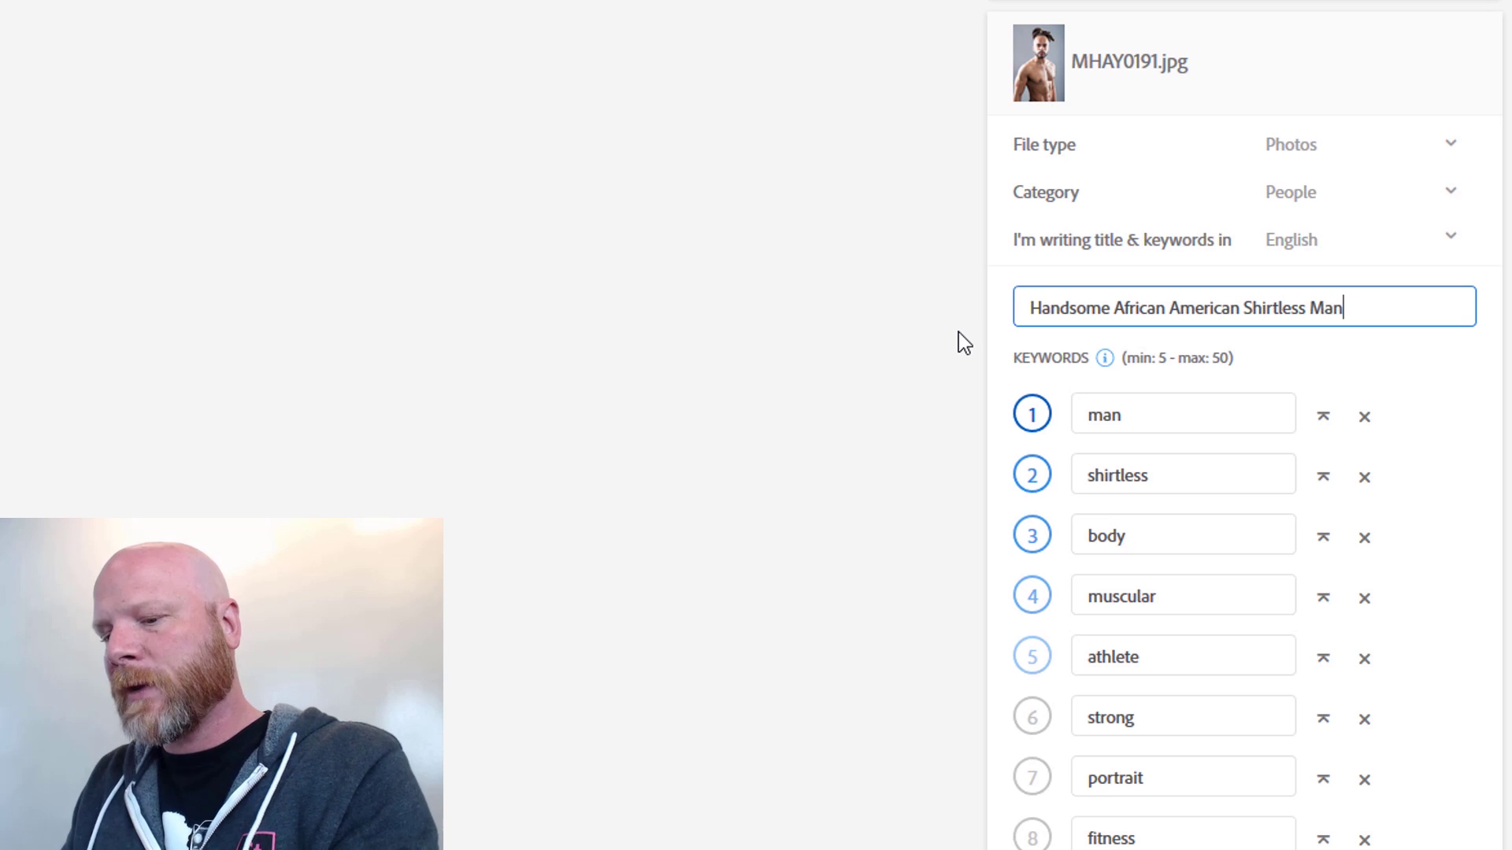
pyautogui.press('Tab')
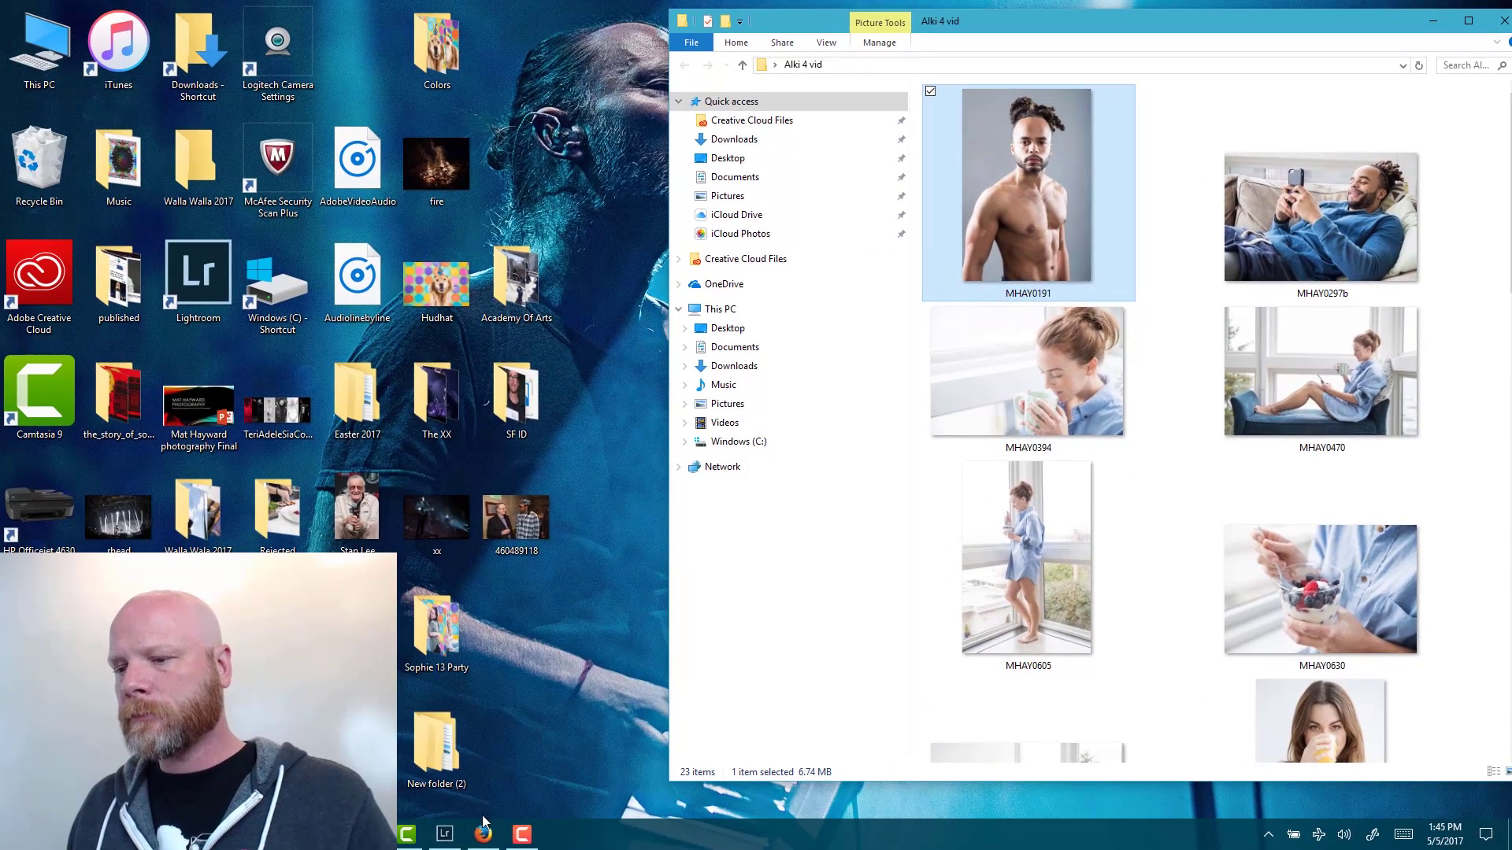
# Switch from File Explorer back to Lightroom's Library grid.
pyautogui.click(445, 834)
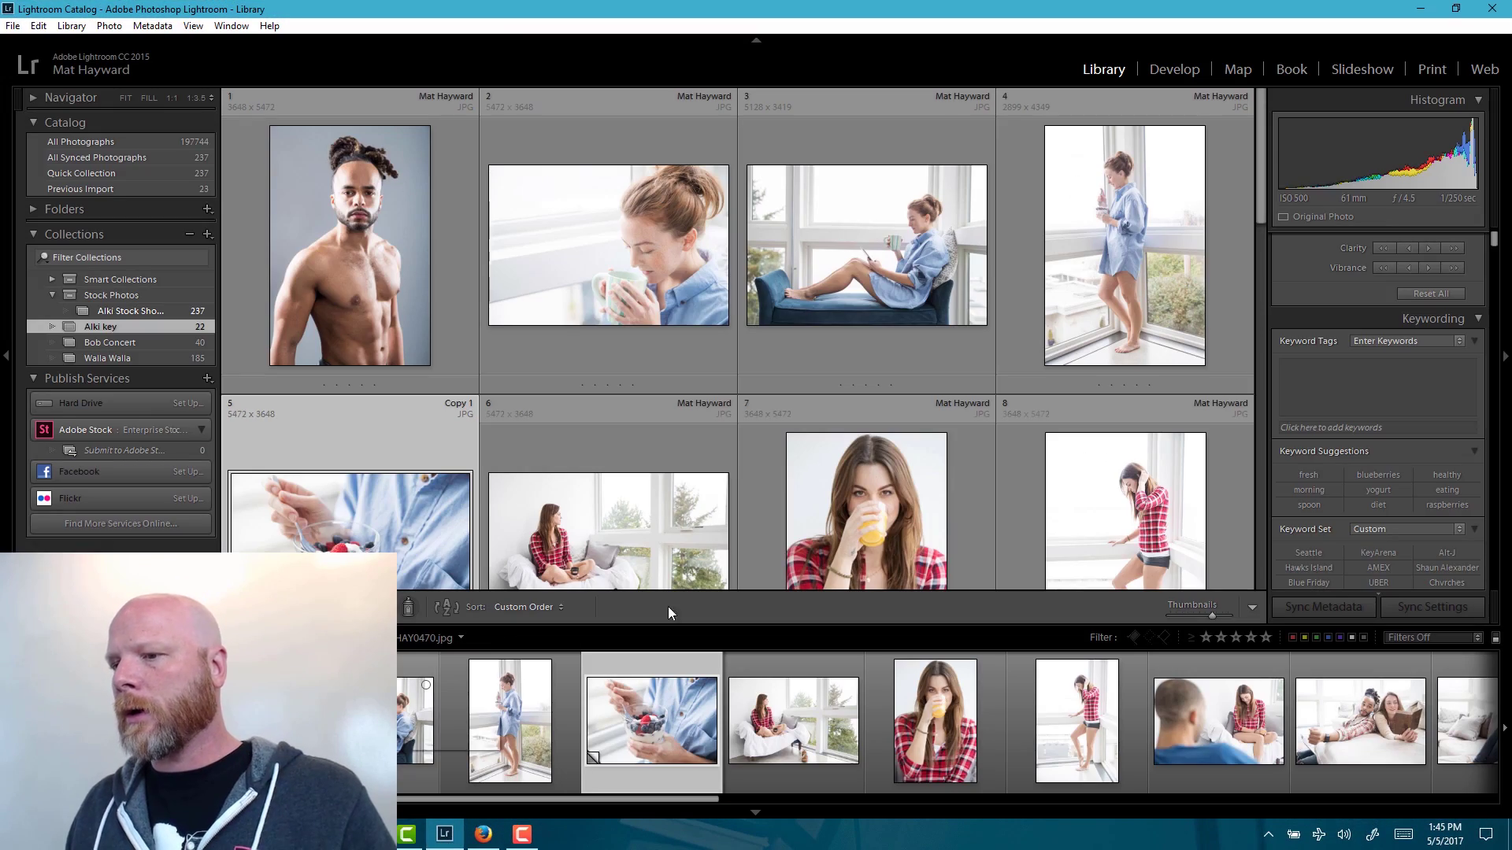
# Open the berries-and-yogurt photo and tag it bowl, fruit, raspberries and blueberries.
pyautogui.doubleClick(349, 513)
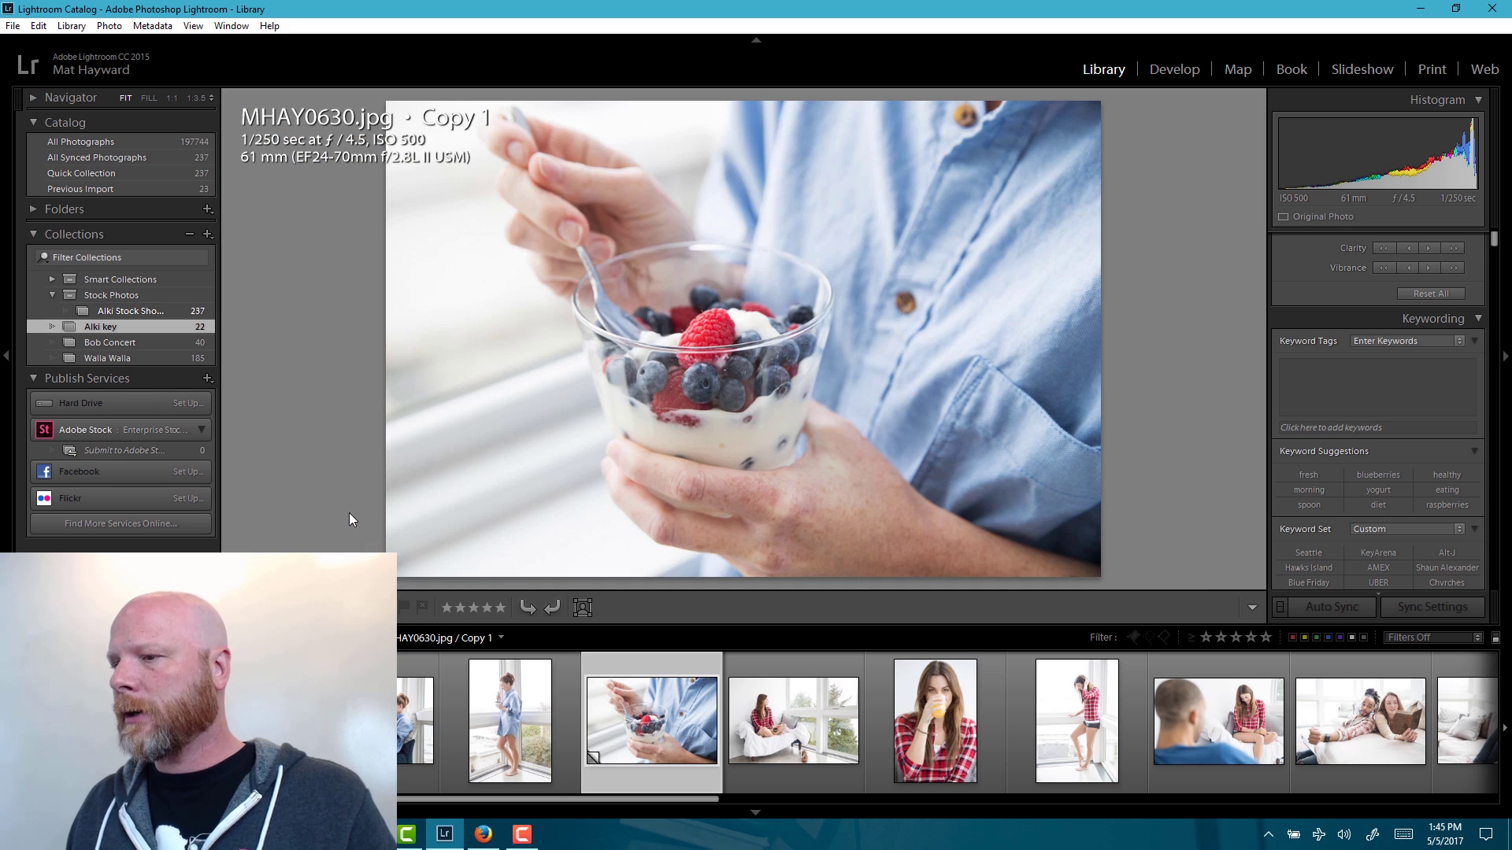
pyautogui.click(1354, 387)
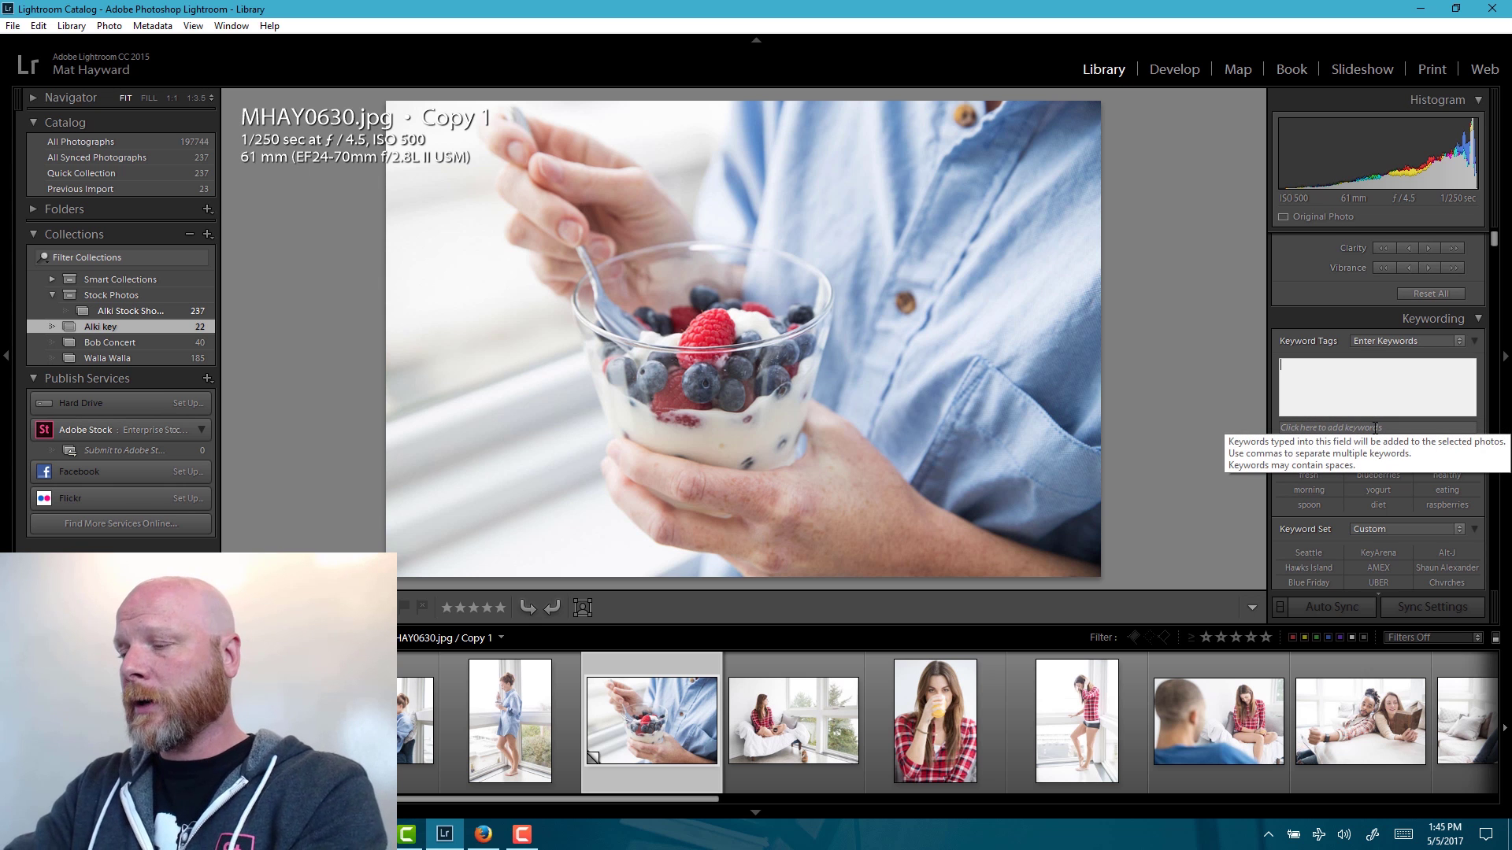
pyautogui.write('bowl, fruit')
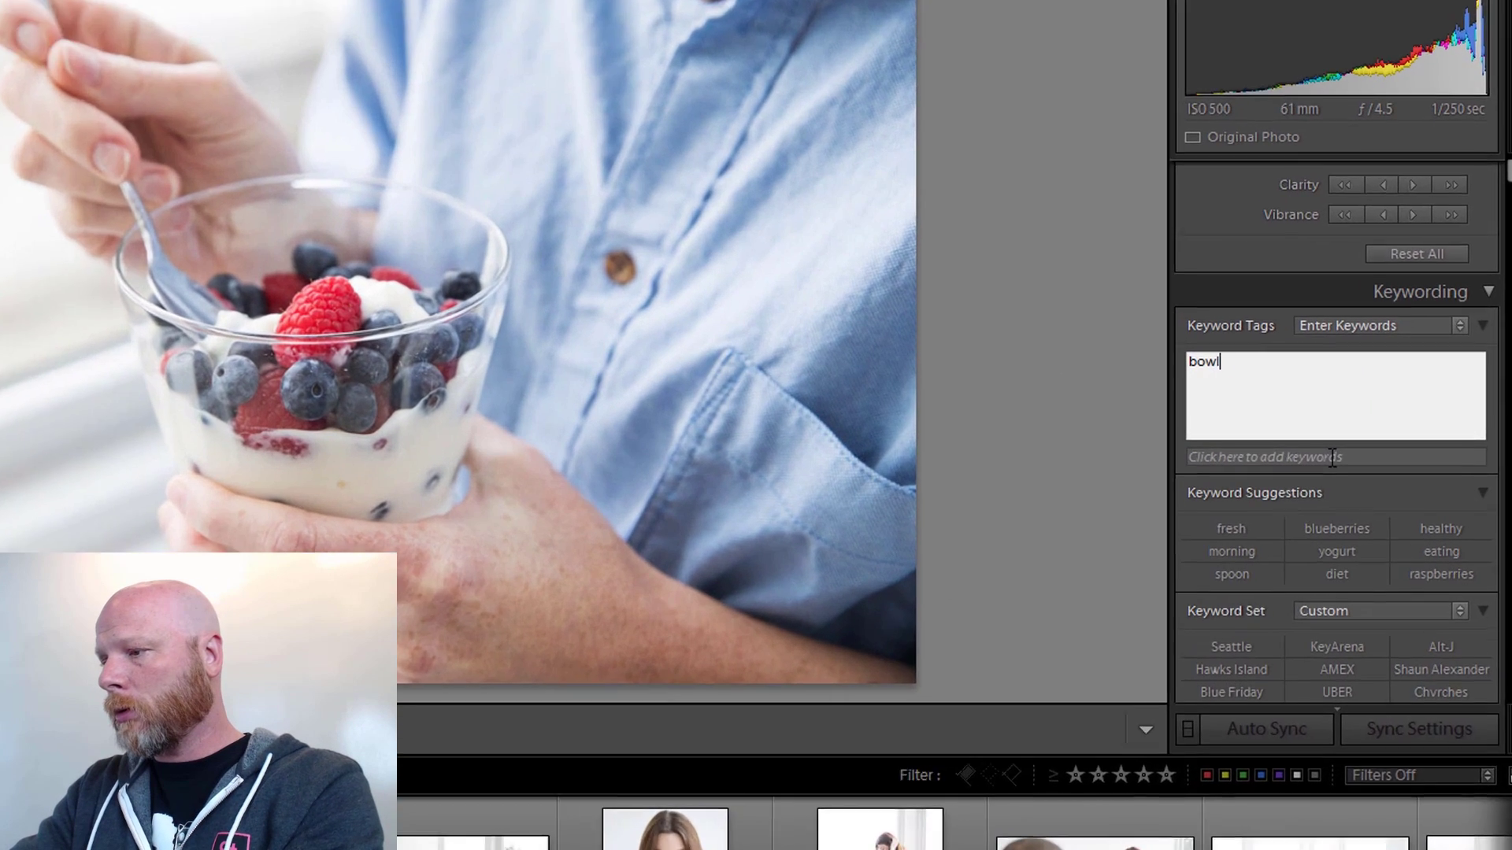
pyautogui.write(', raspberries')
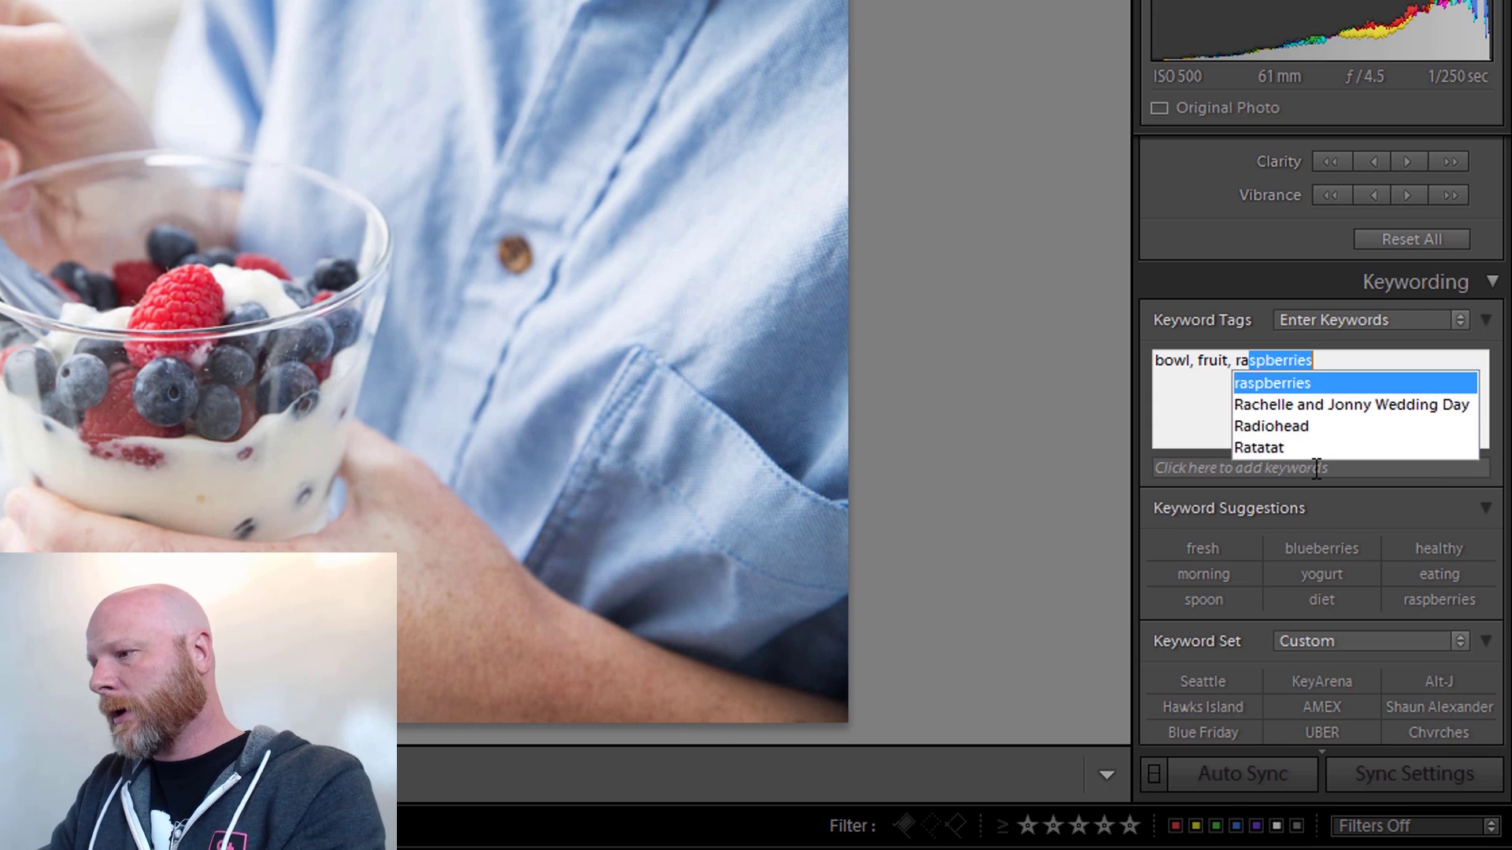
pyautogui.press('Return')
pyautogui.write(', blu')
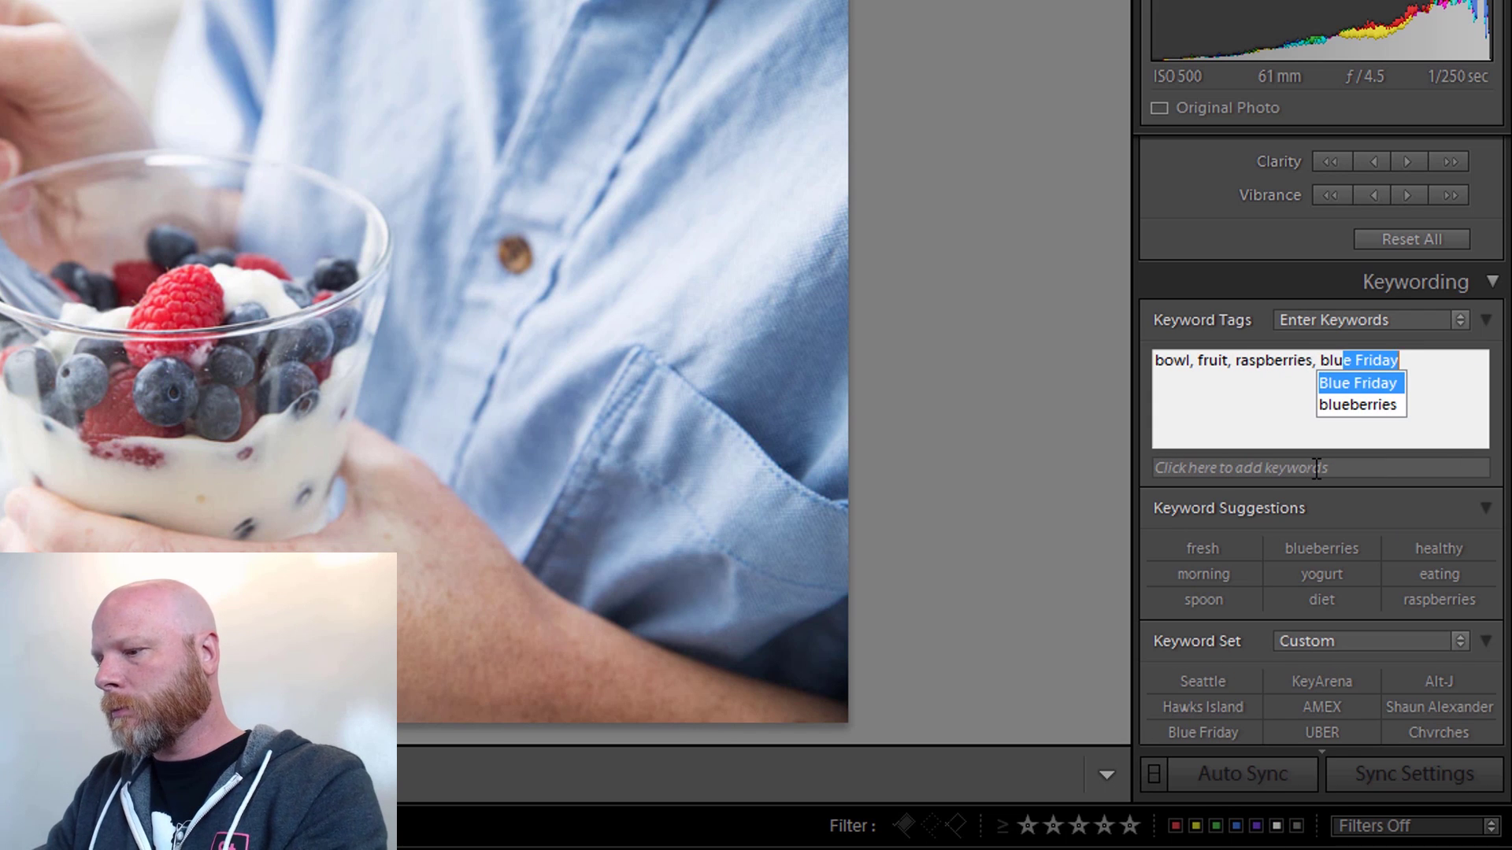
pyautogui.write('eberries')
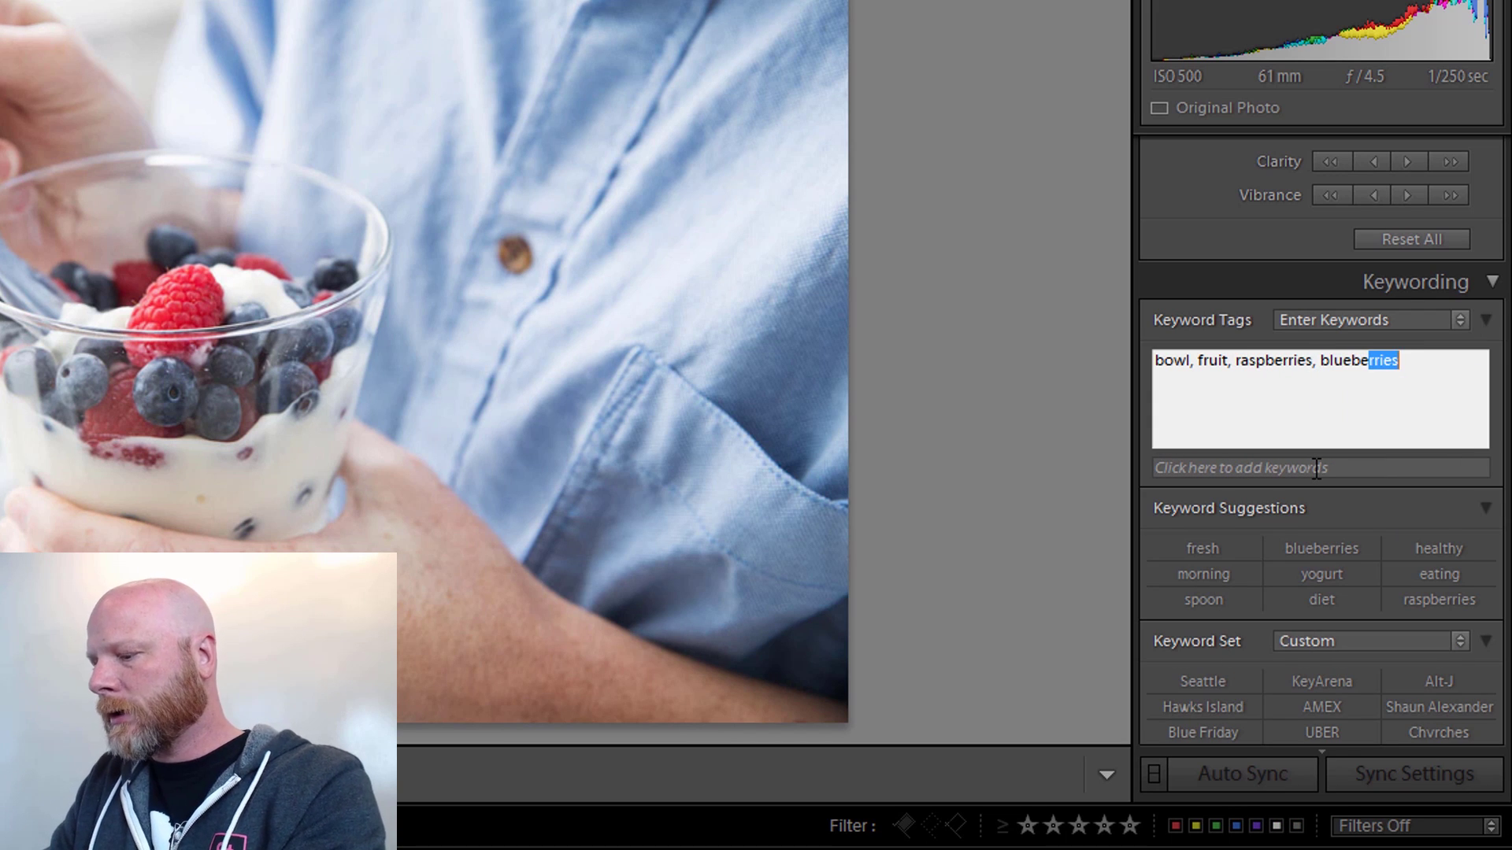
pyautogui.press('Return')
# Add keywords berries, yogurt, food, breakfast, snack, meal, healthy, diet, nutrition, spoon, eating.
pyautogui.write(', berr')
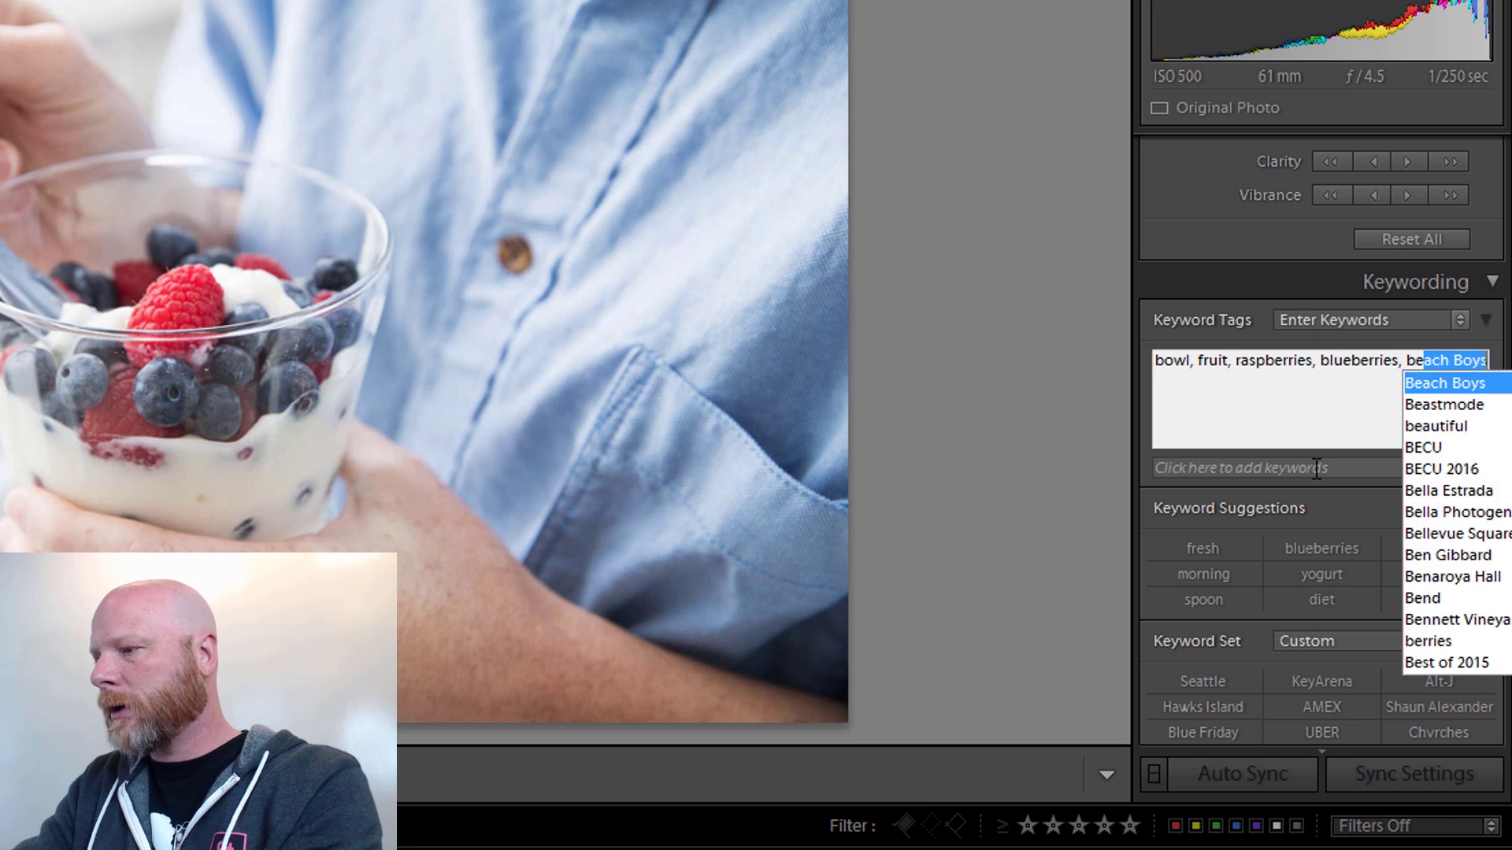
pyautogui.write('ies')
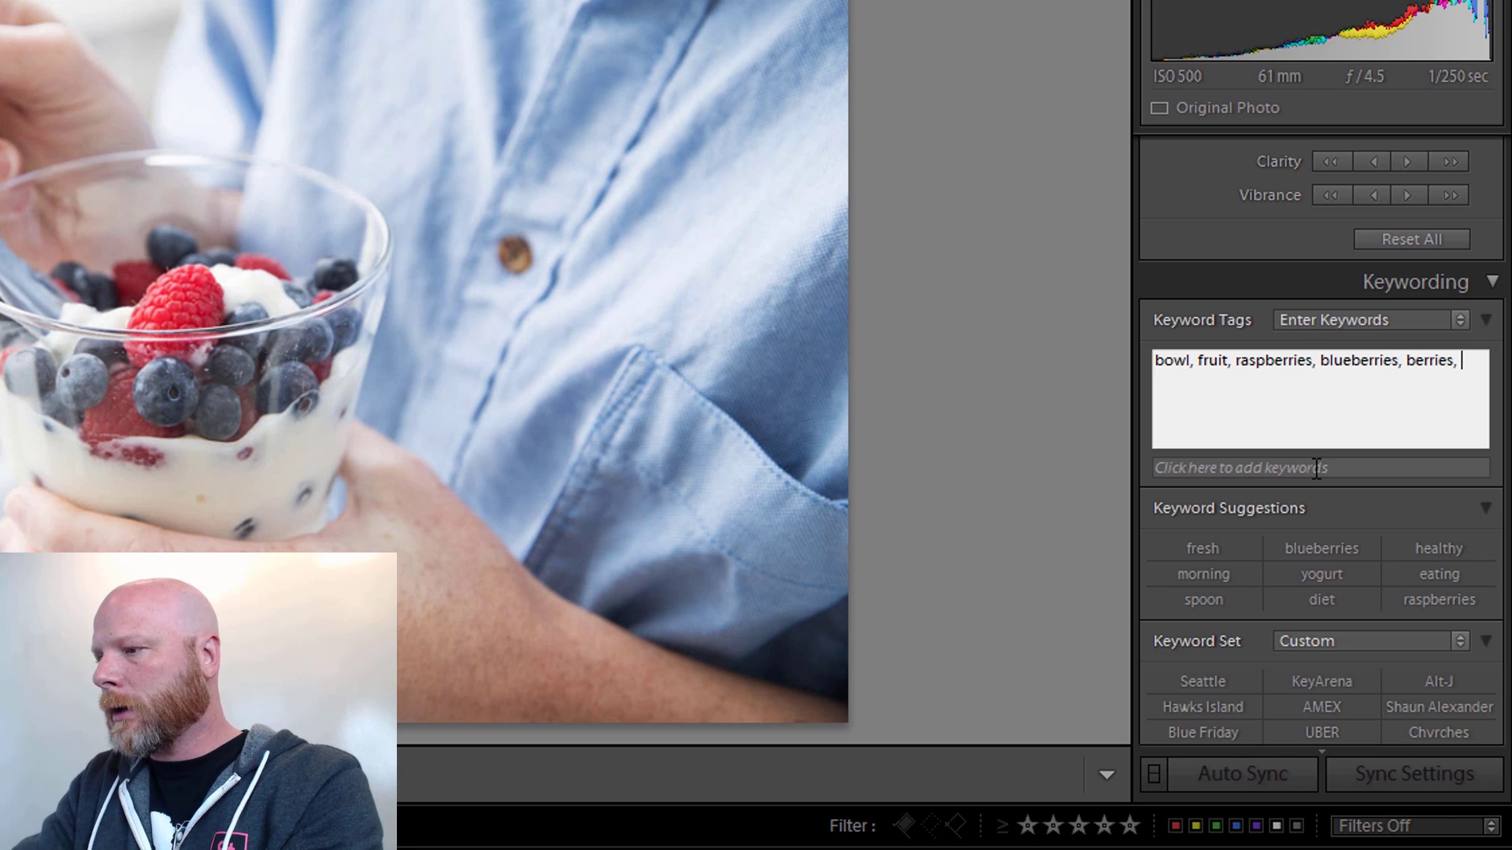
pyautogui.write(', yogurt')
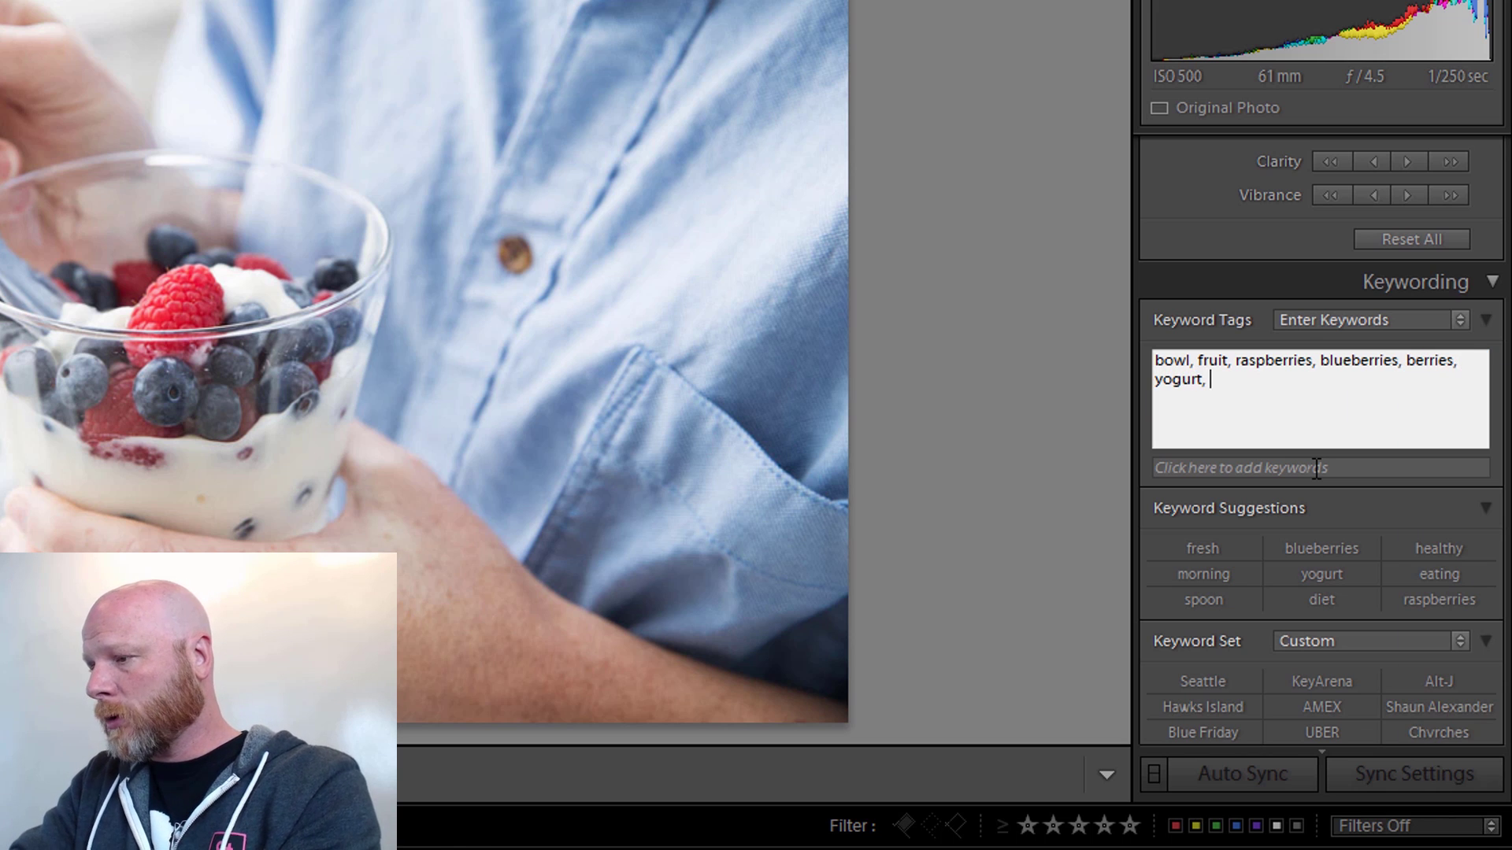
pyautogui.write(', food, breakfast')
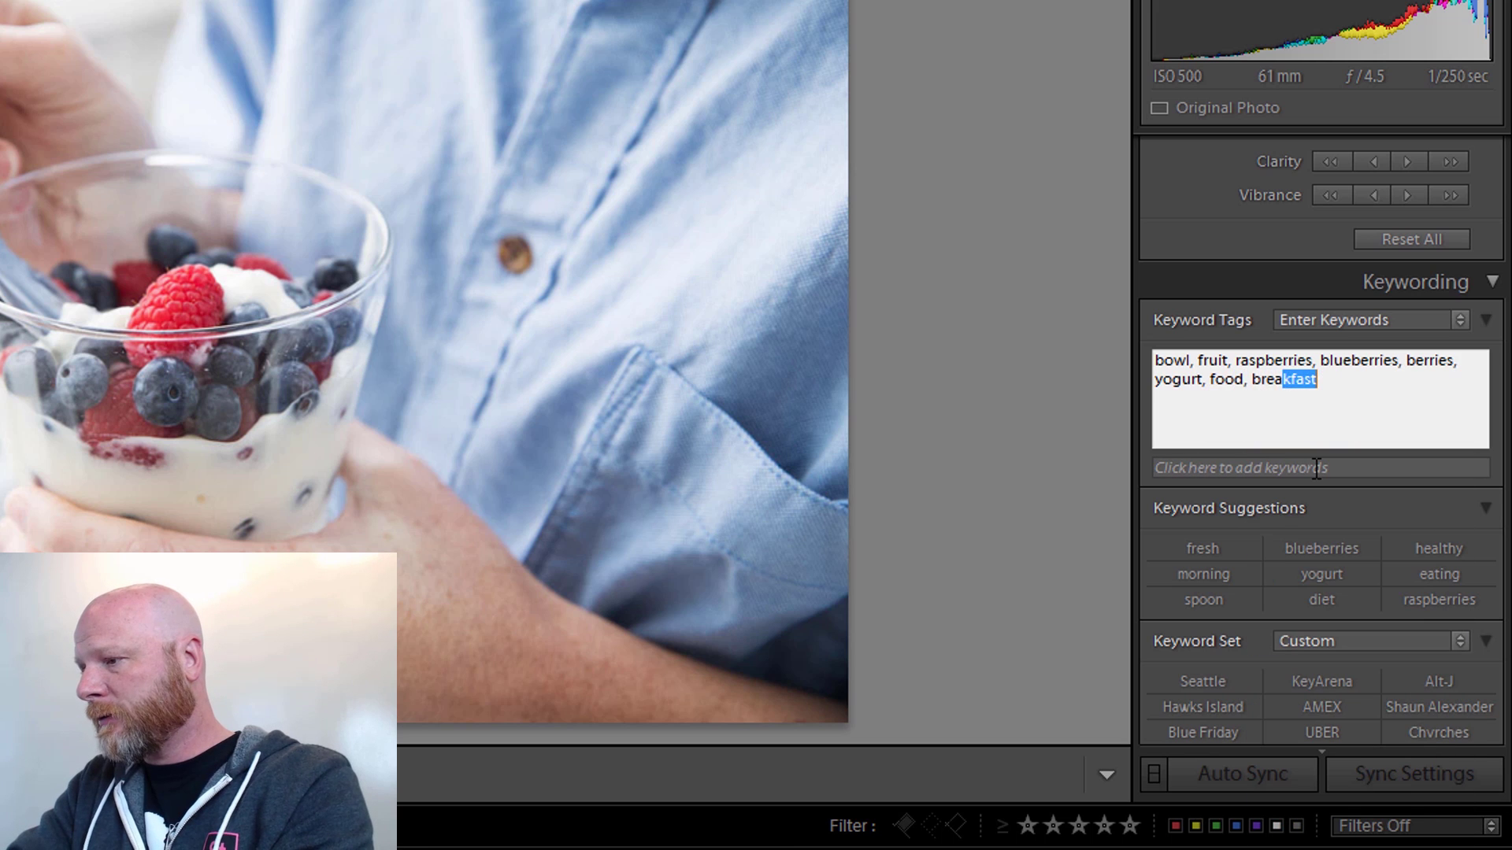
pyautogui.write(', sna')
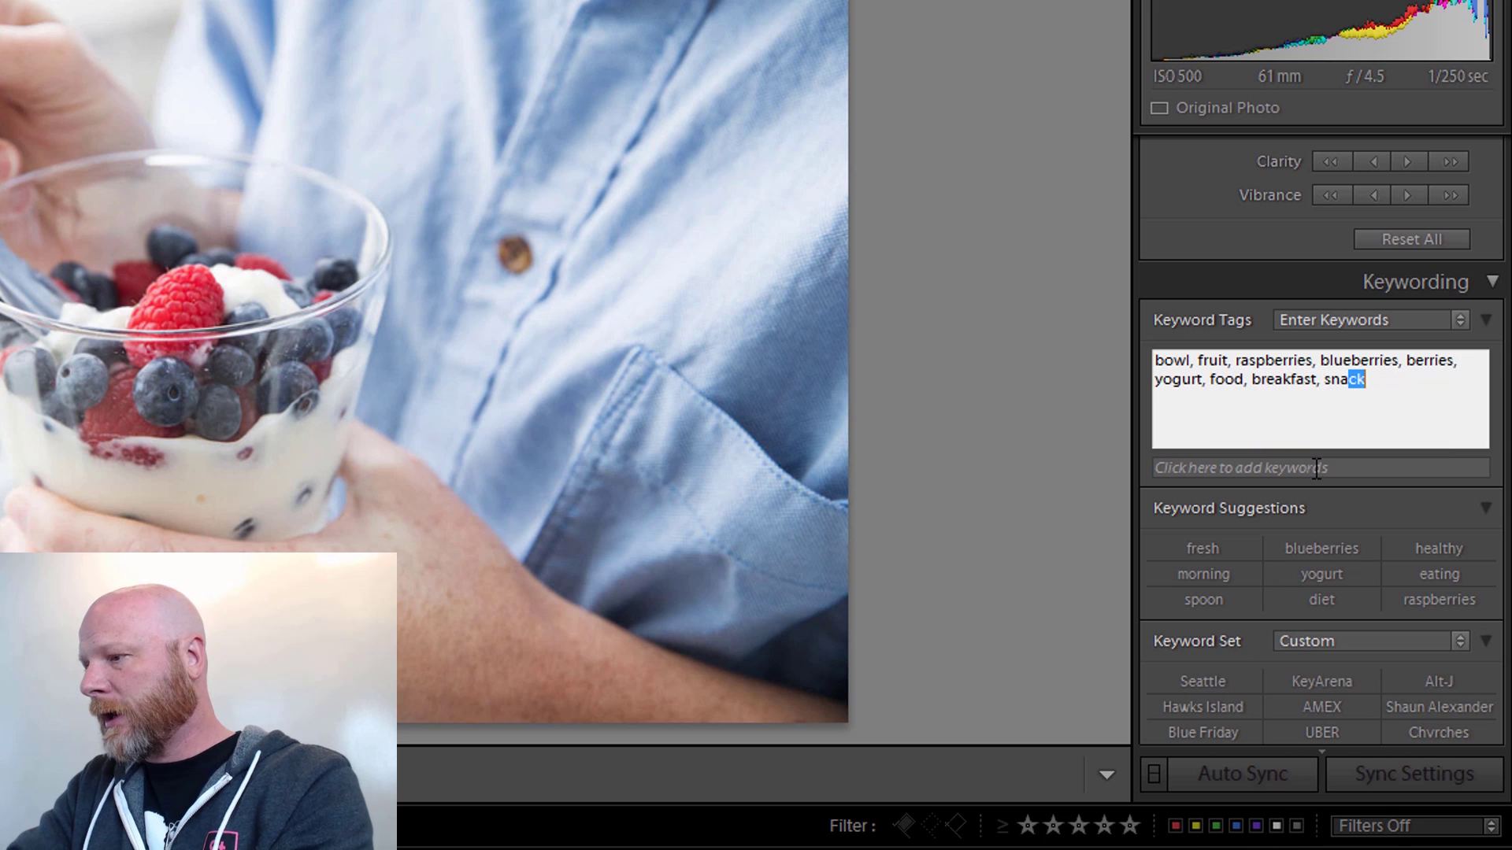
pyautogui.write('ck, meal')
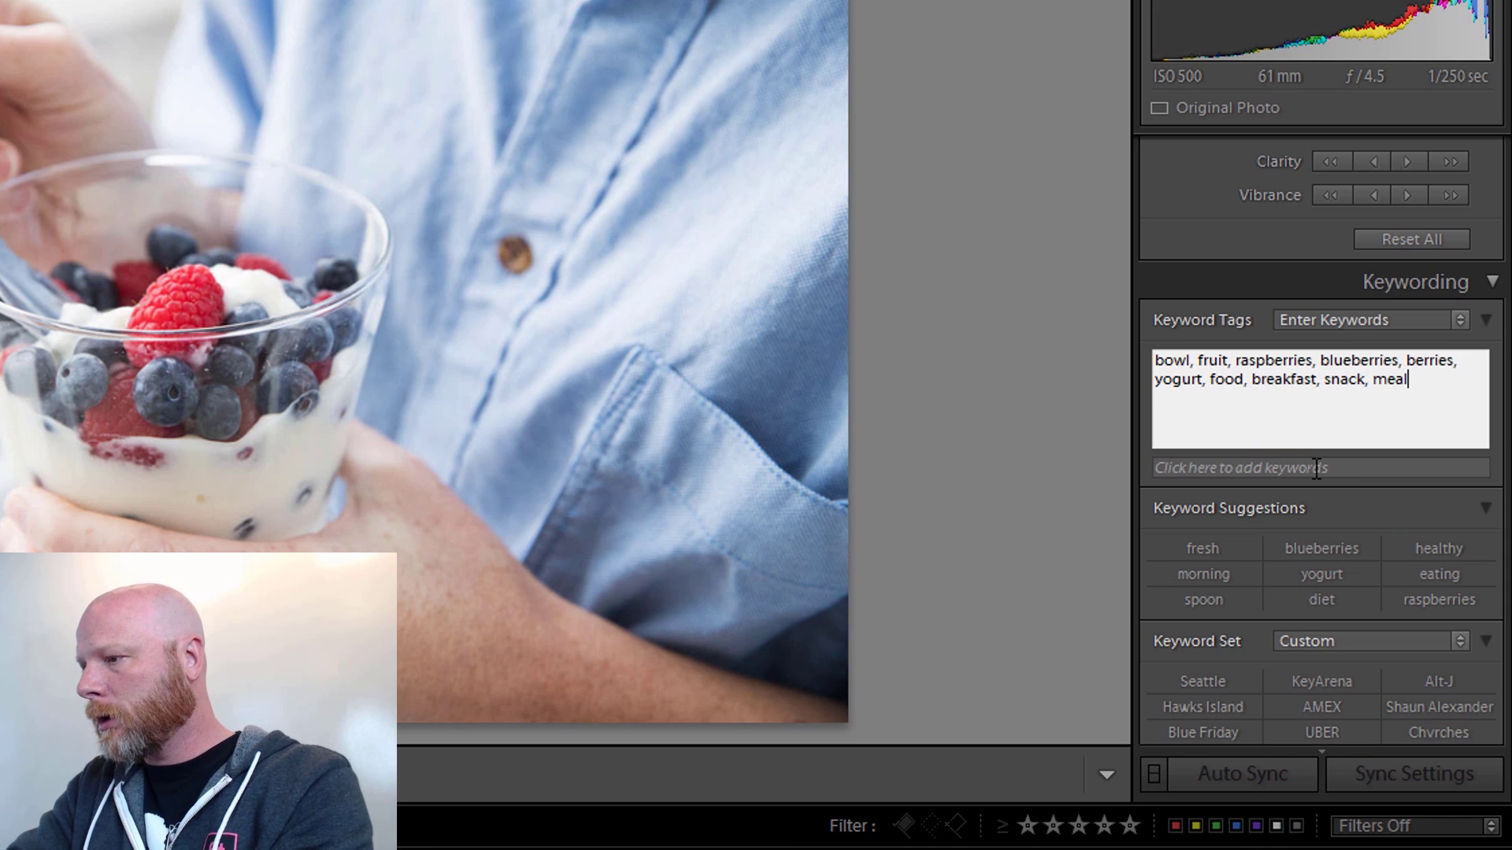
pyautogui.write(', healthy, diet')
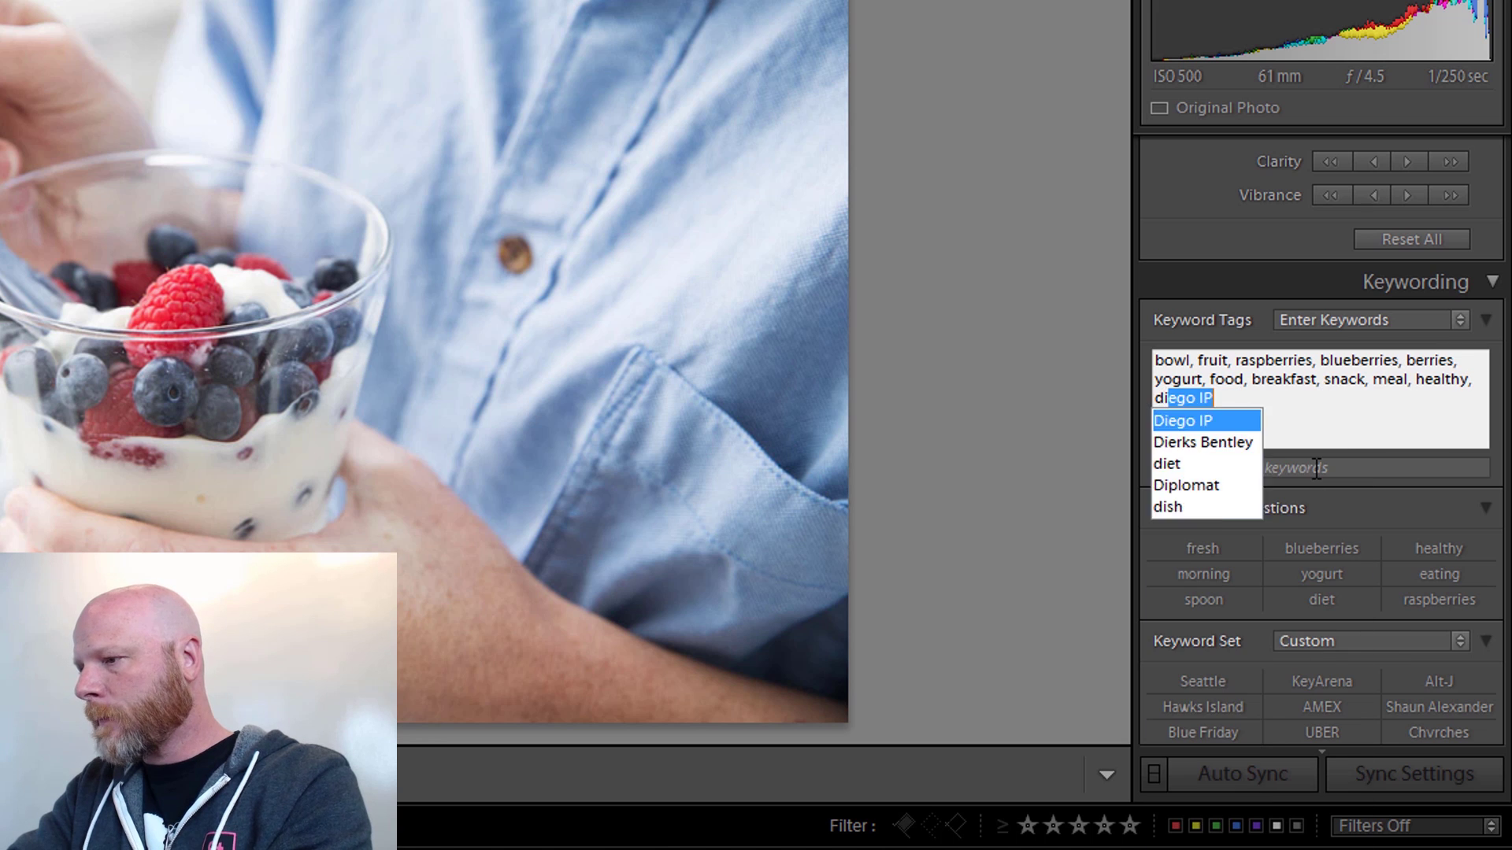
pyautogui.write(', nut')
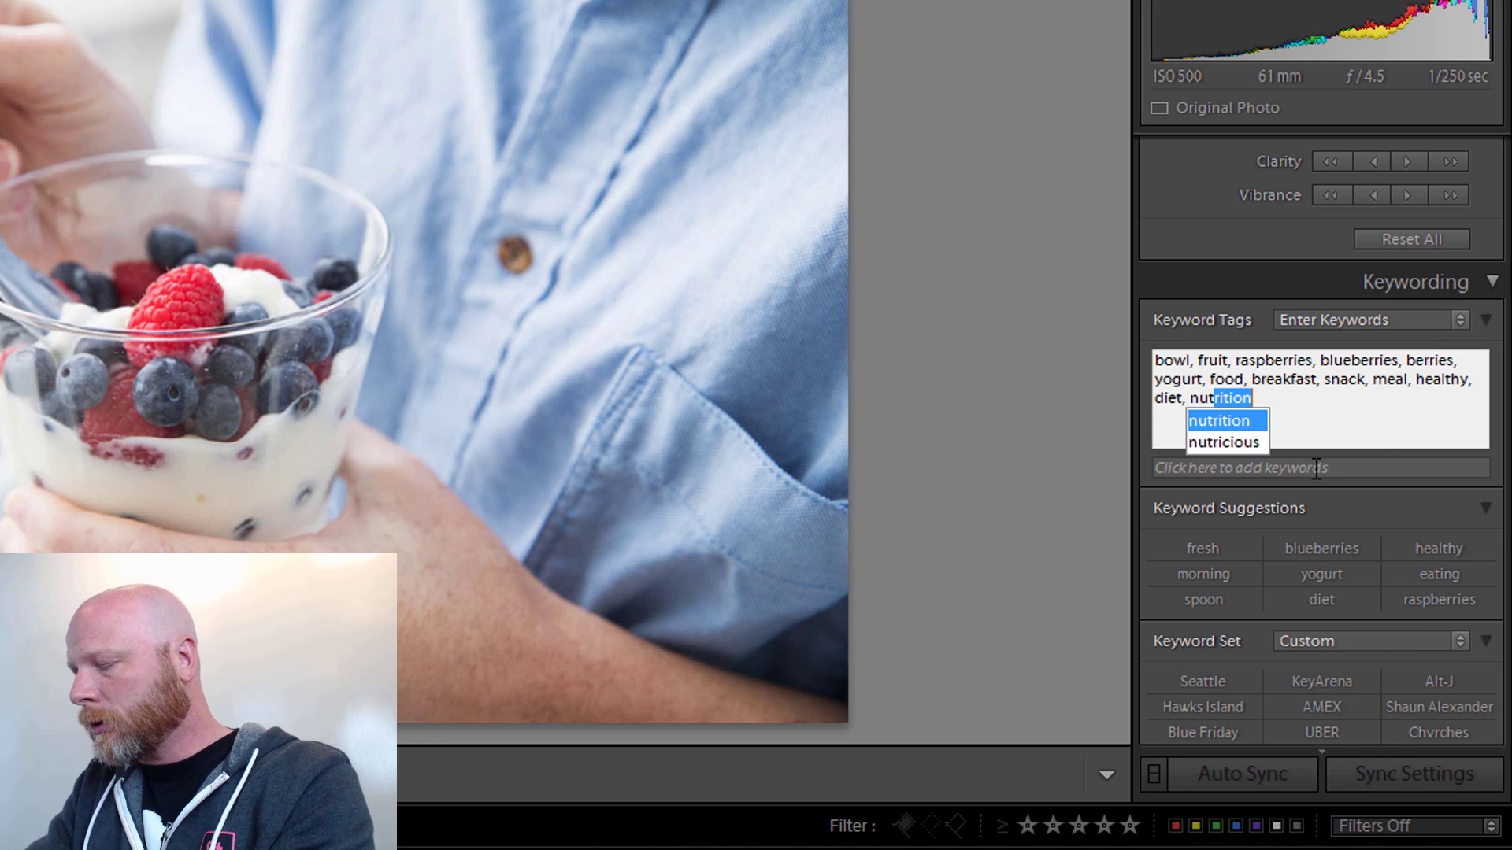
pyautogui.press('Return')
pyautogui.write(', ')
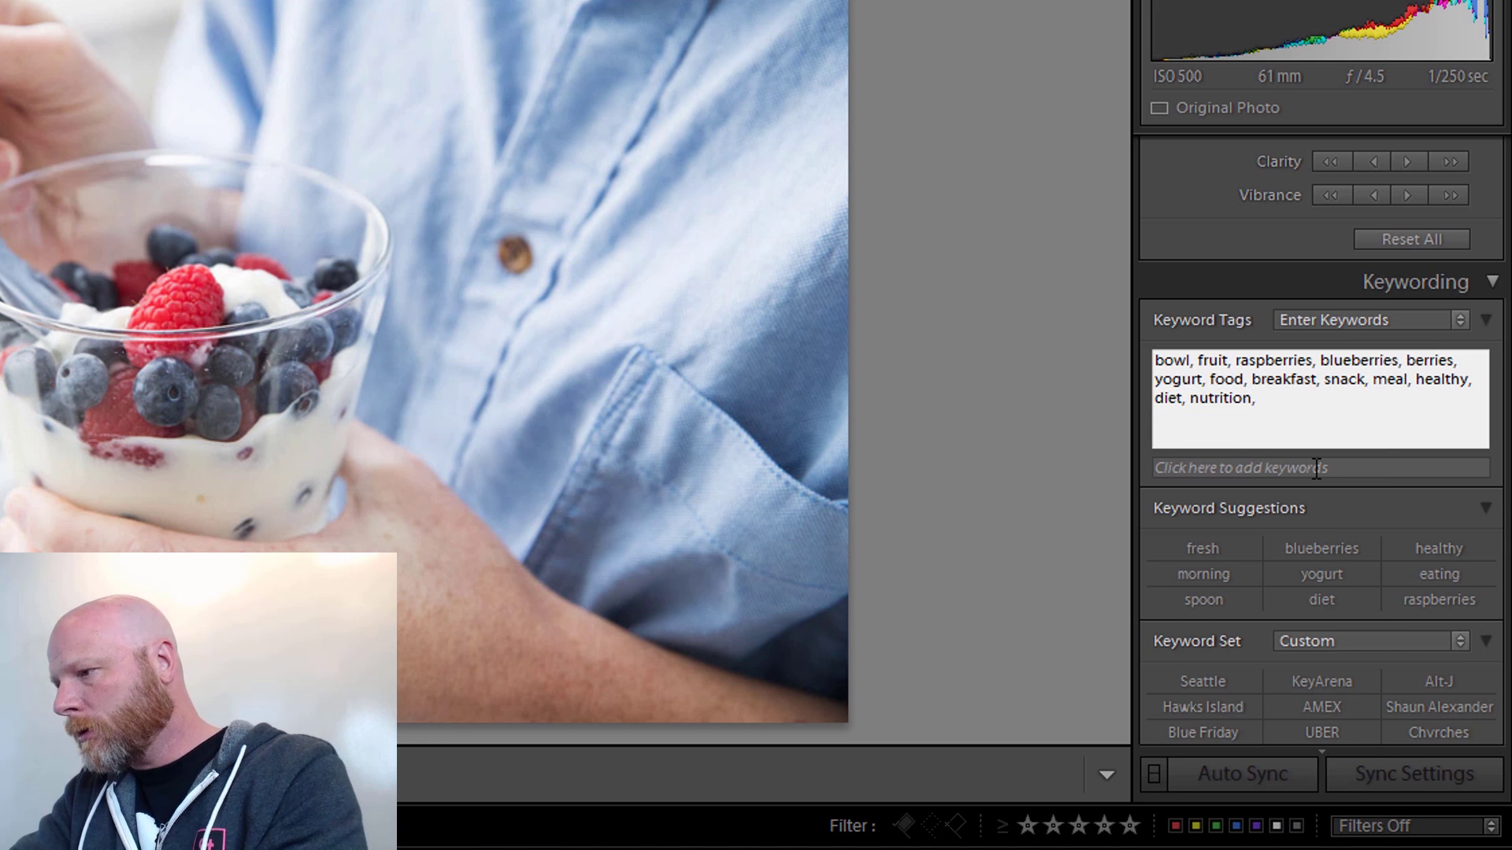
pyautogui.write('spo')
pyautogui.press('Return')
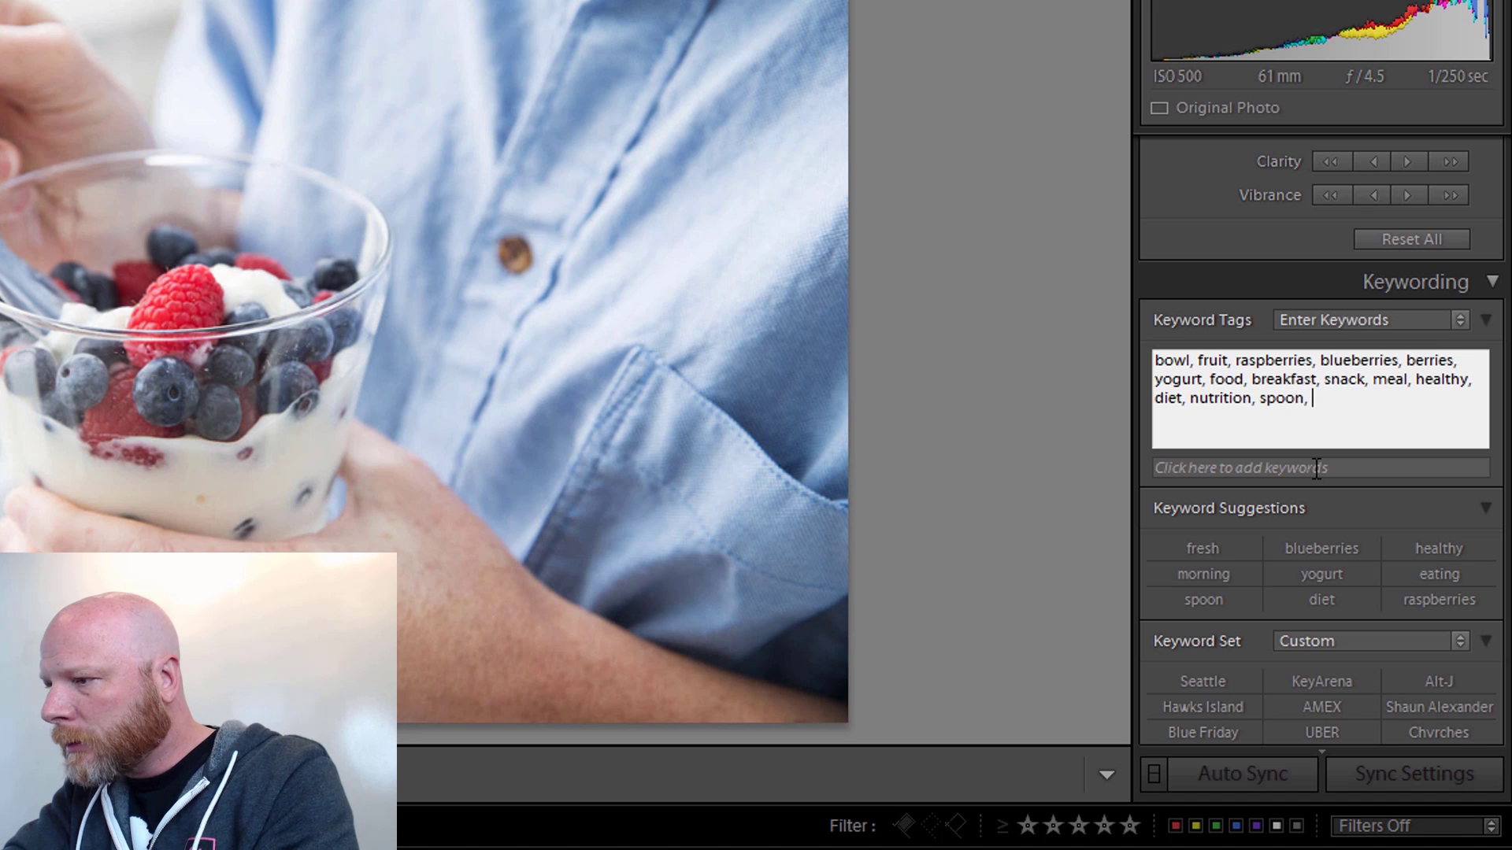
pyautogui.write('eating')
pyautogui.press('Return')
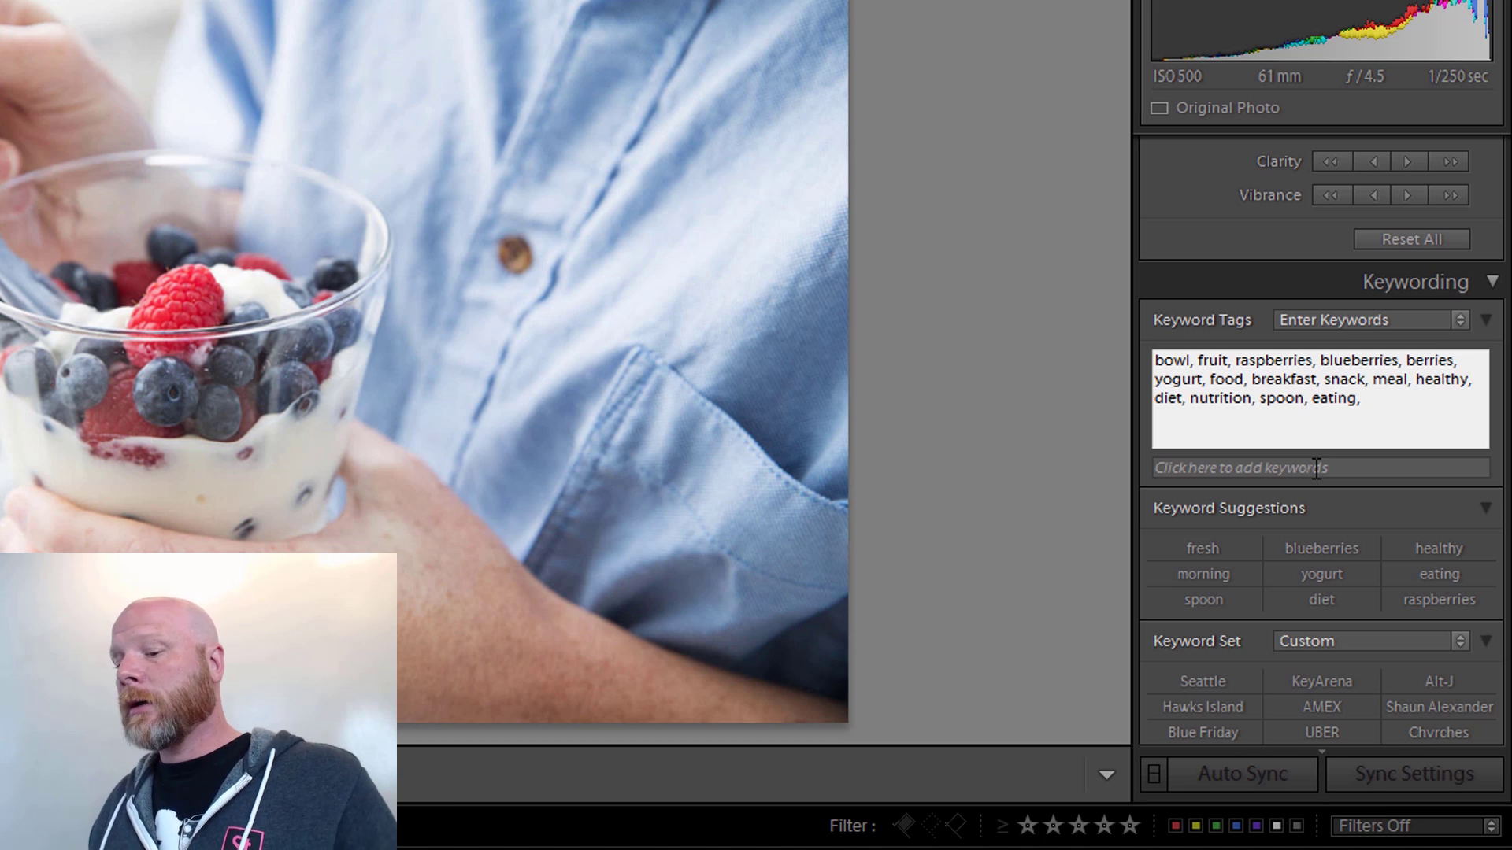
pyautogui.click(1316, 468)
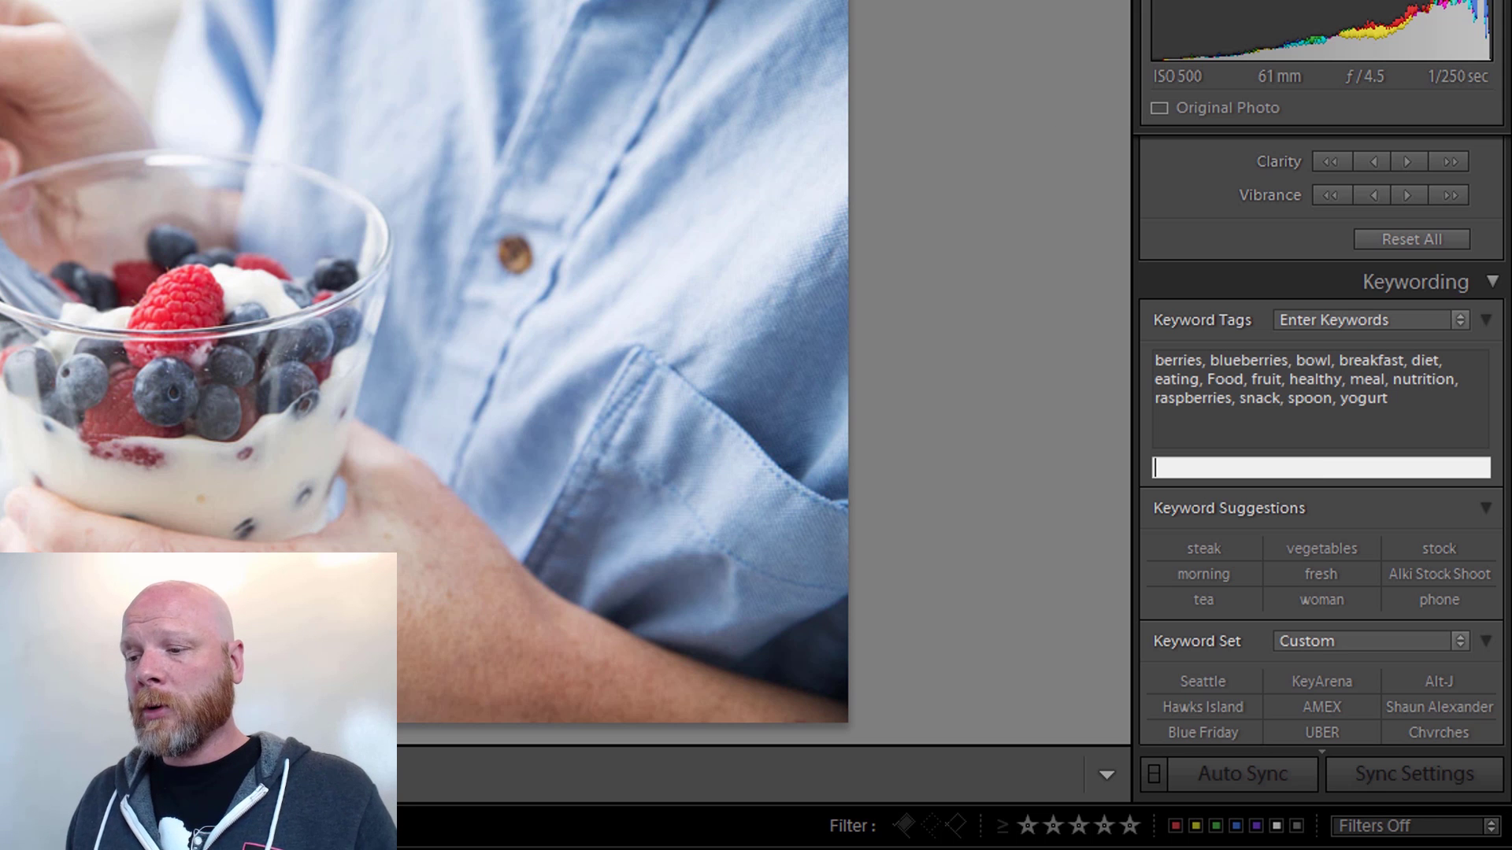
# Finish keyword entry and publish the photo via the Submit to Adobe Stock collection.
pyautogui.press('Escape')
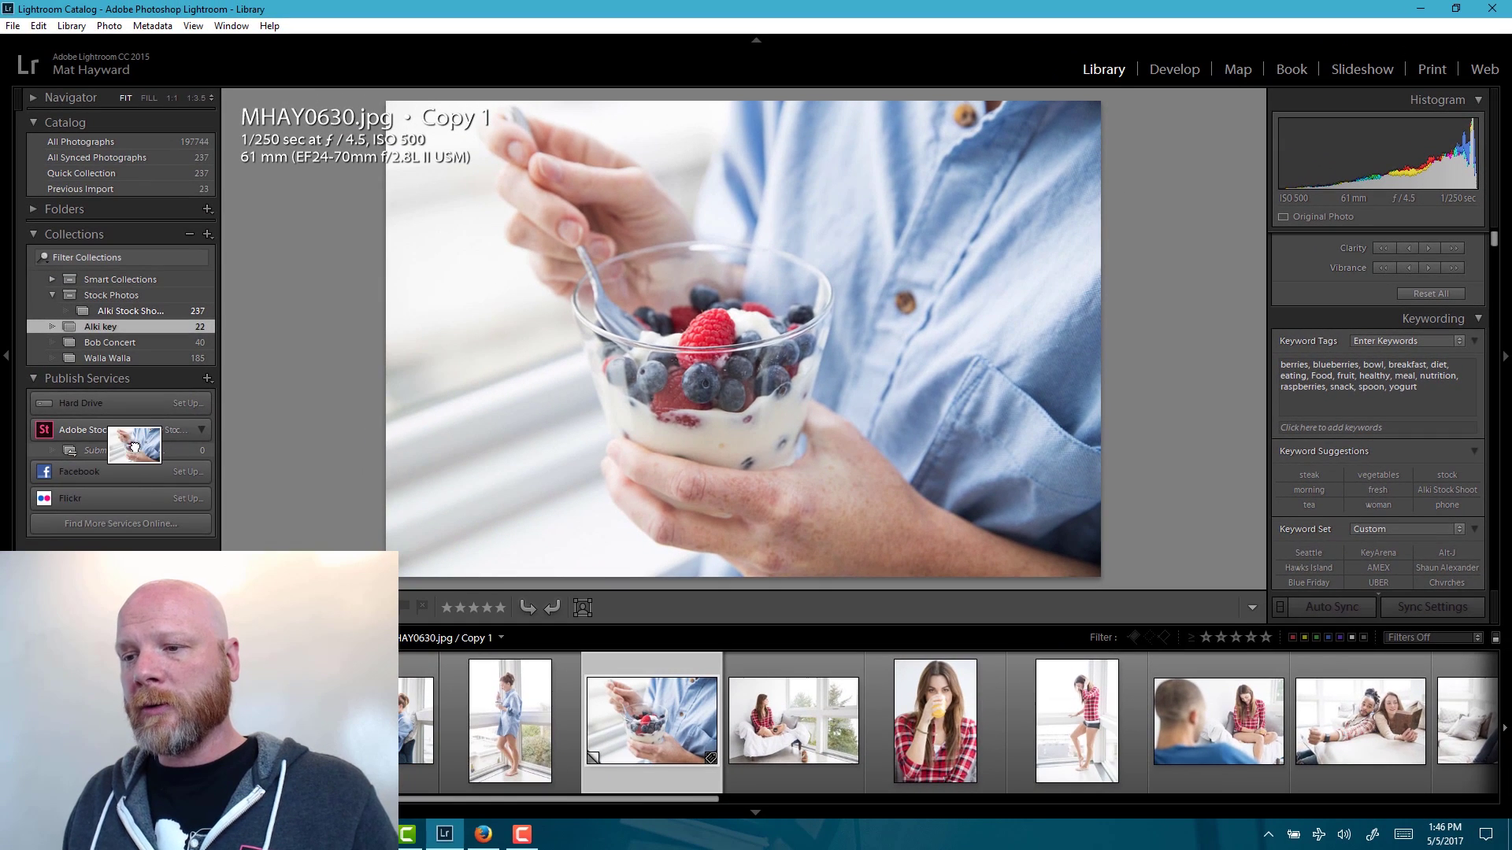
pyautogui.click(134, 452)
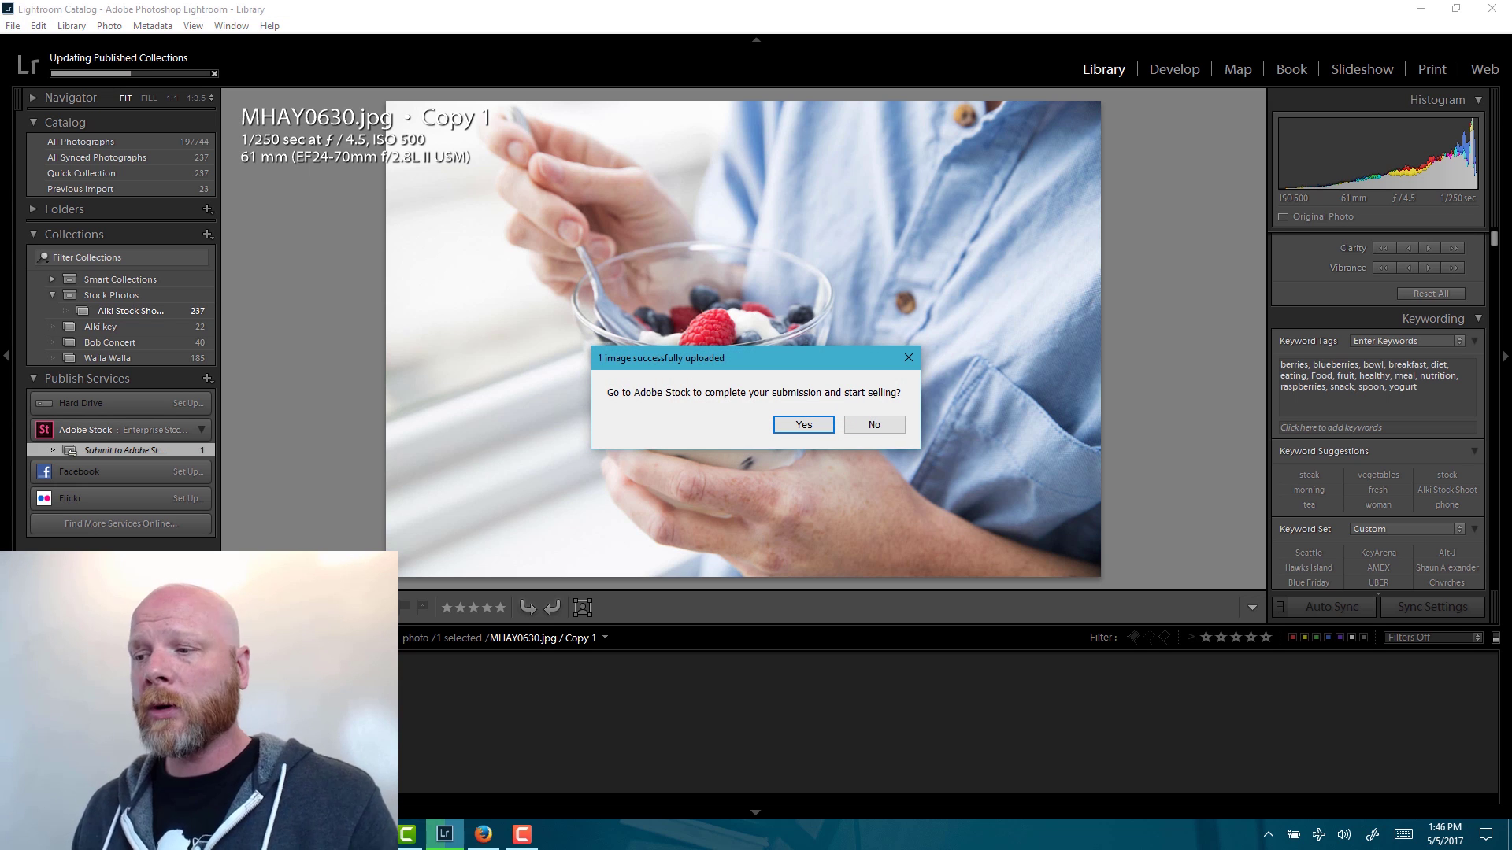
# Open Adobe Stock from Lightroom's prompt and expand the photo's full keyword list.
pyautogui.click(783, 429)
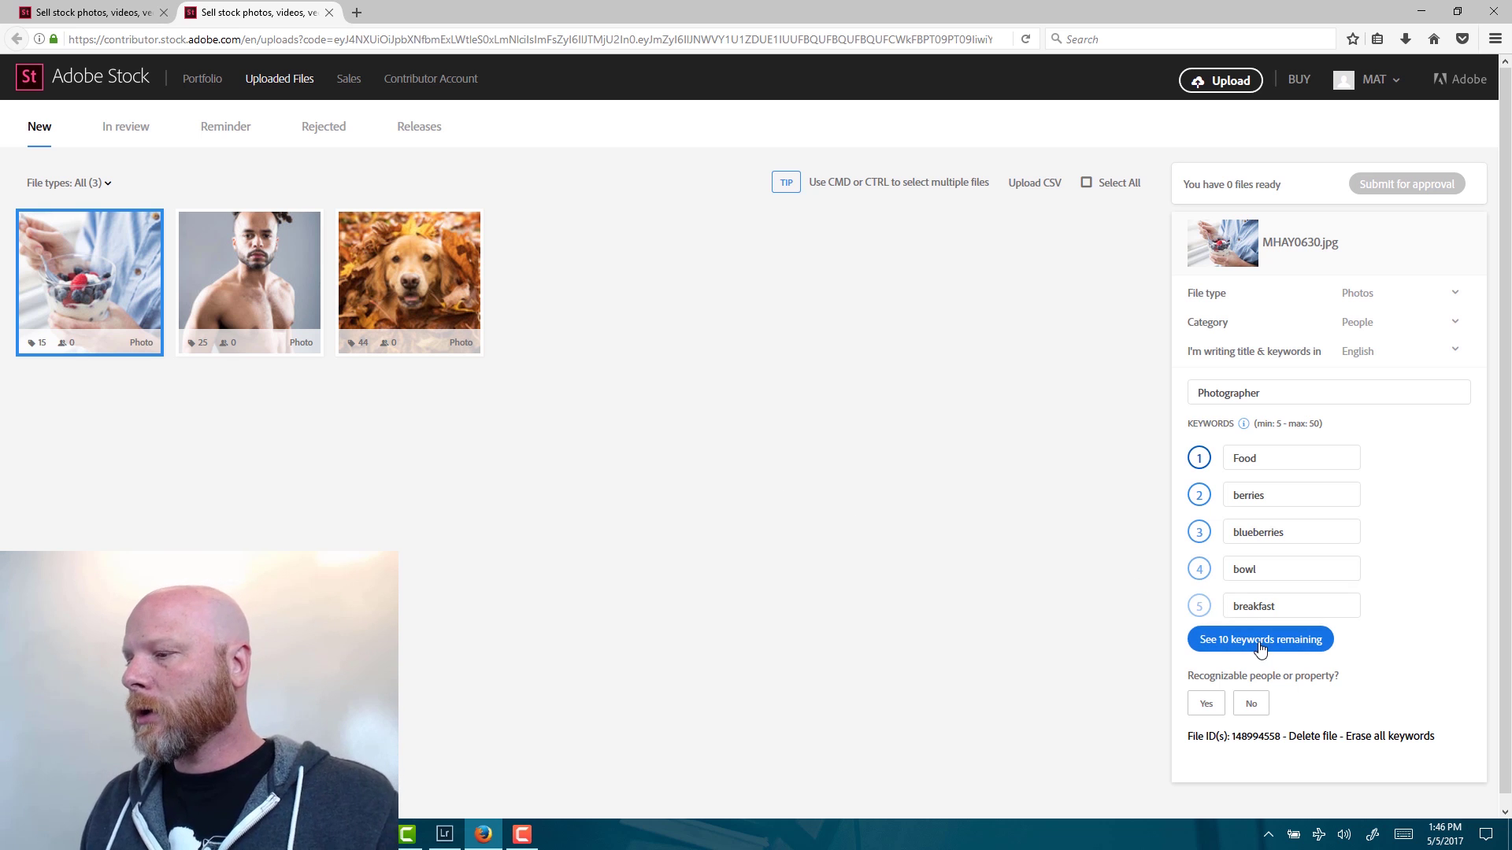
pyautogui.click(1259, 639)
pyautogui.scroll(-4, 1356, 556)
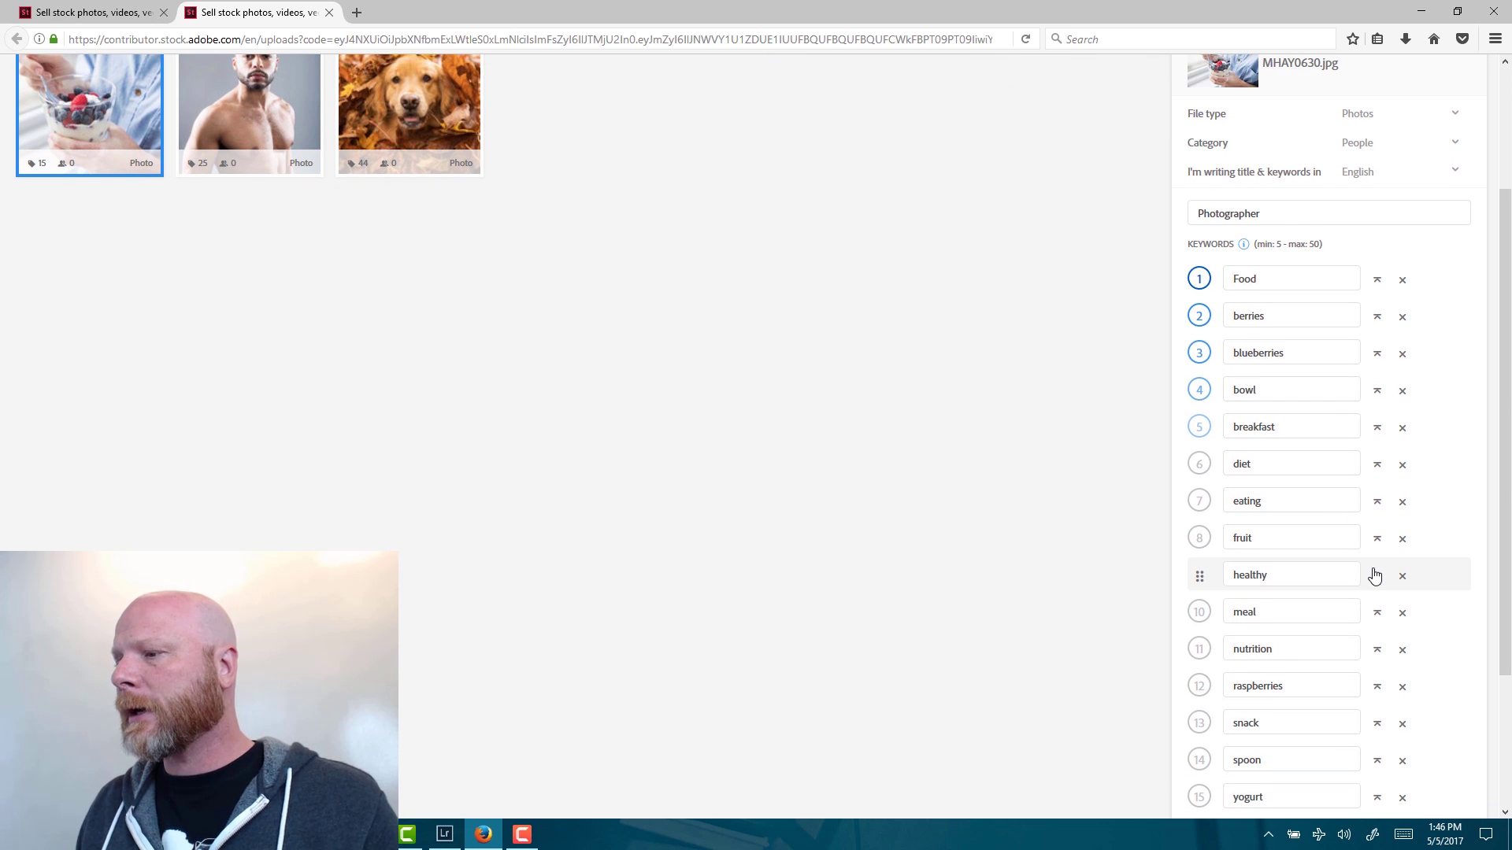
pyautogui.scroll(-2, 1374, 575)
pyautogui.scroll(4, 1279, 464)
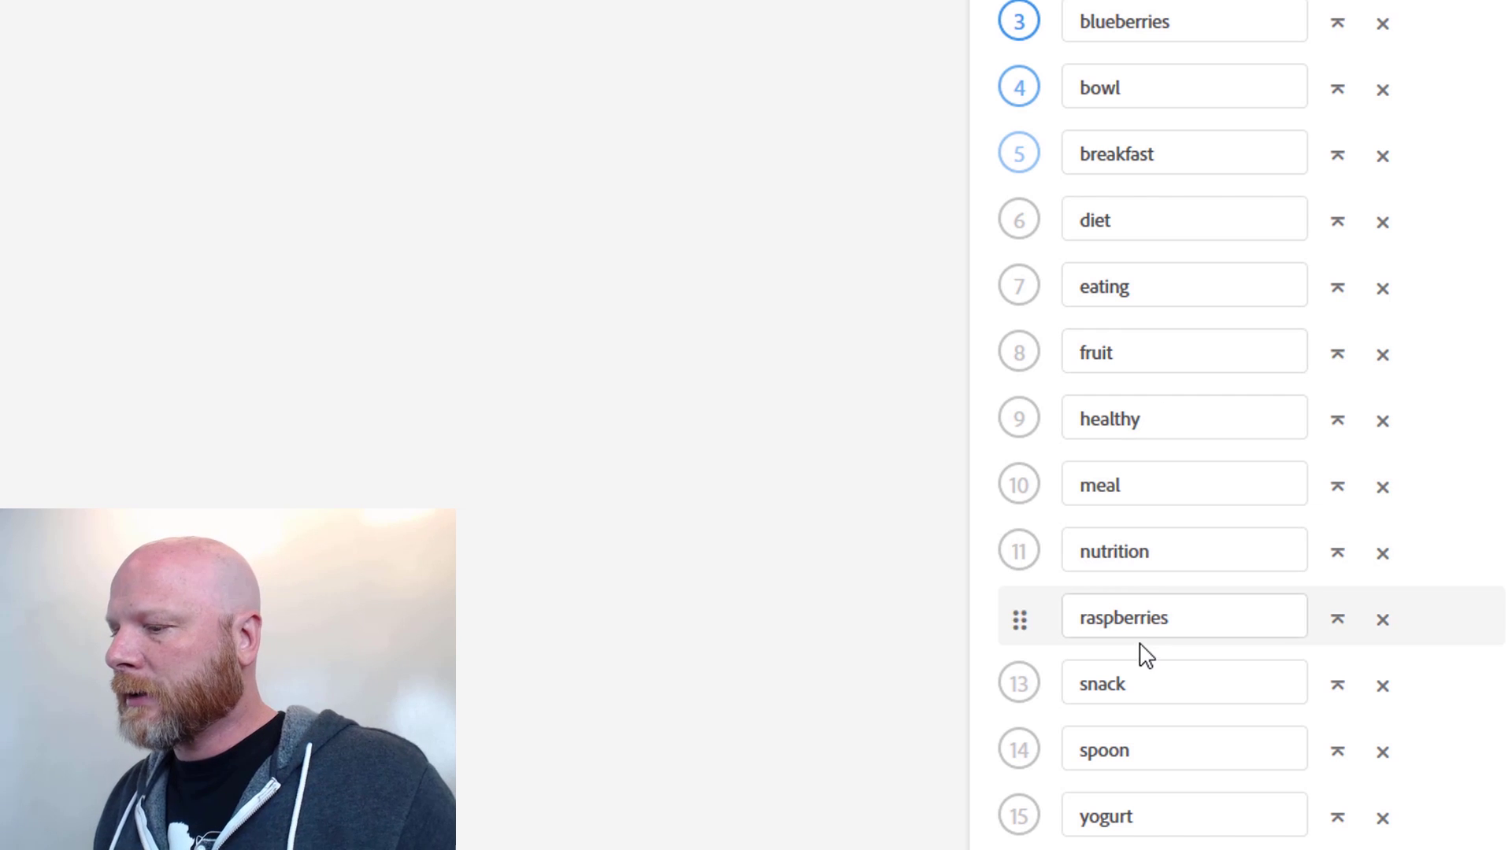
pyautogui.scroll(-2, 1222, 630)
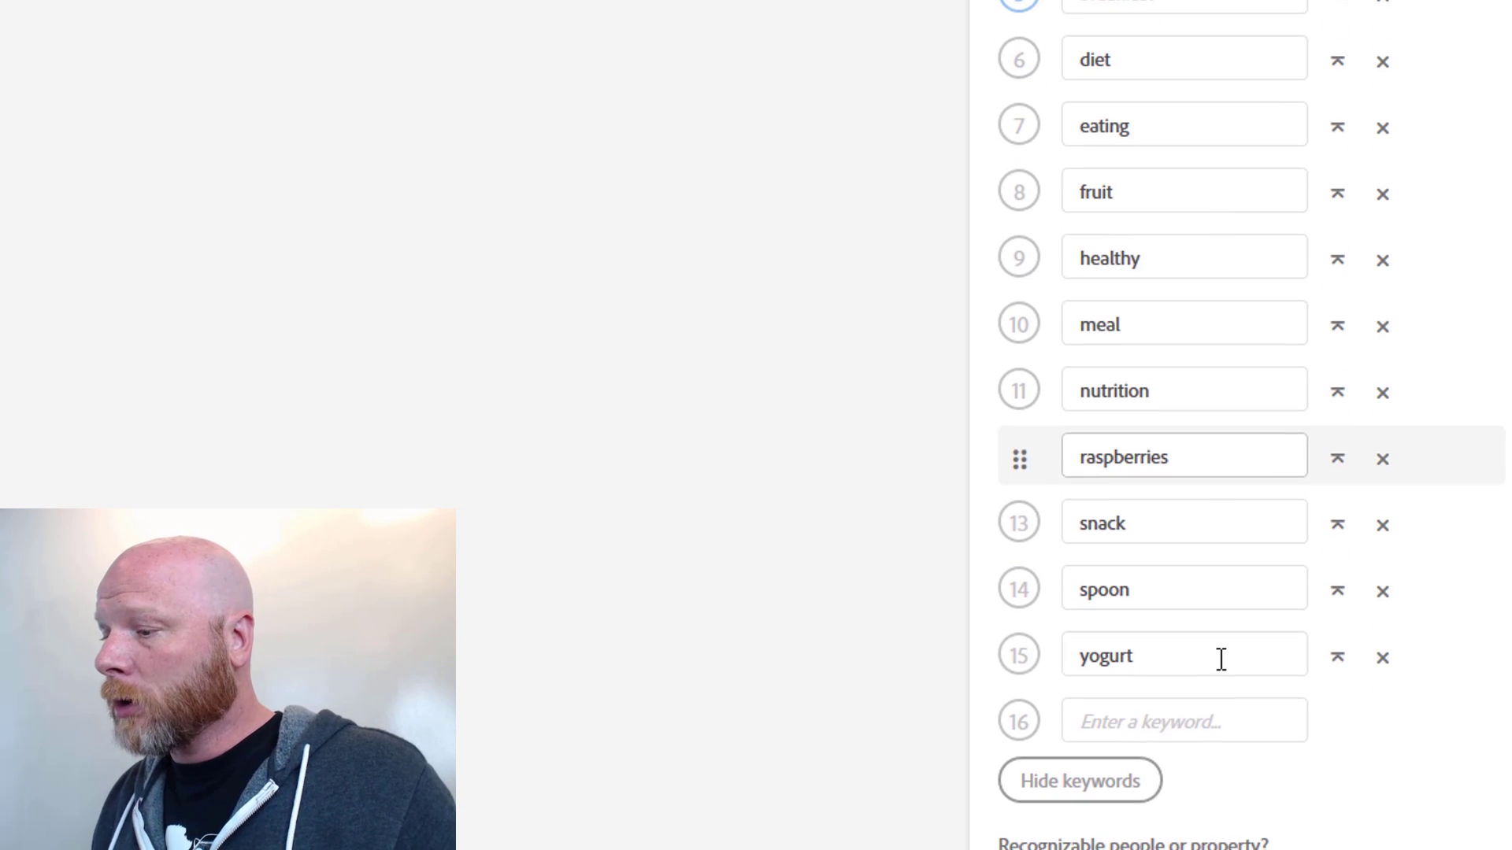
# Reorder keywords to lead with yogurt, berries, fruit, raspberries, placing breakfast above bowl.
pyautogui.click(1339, 660)
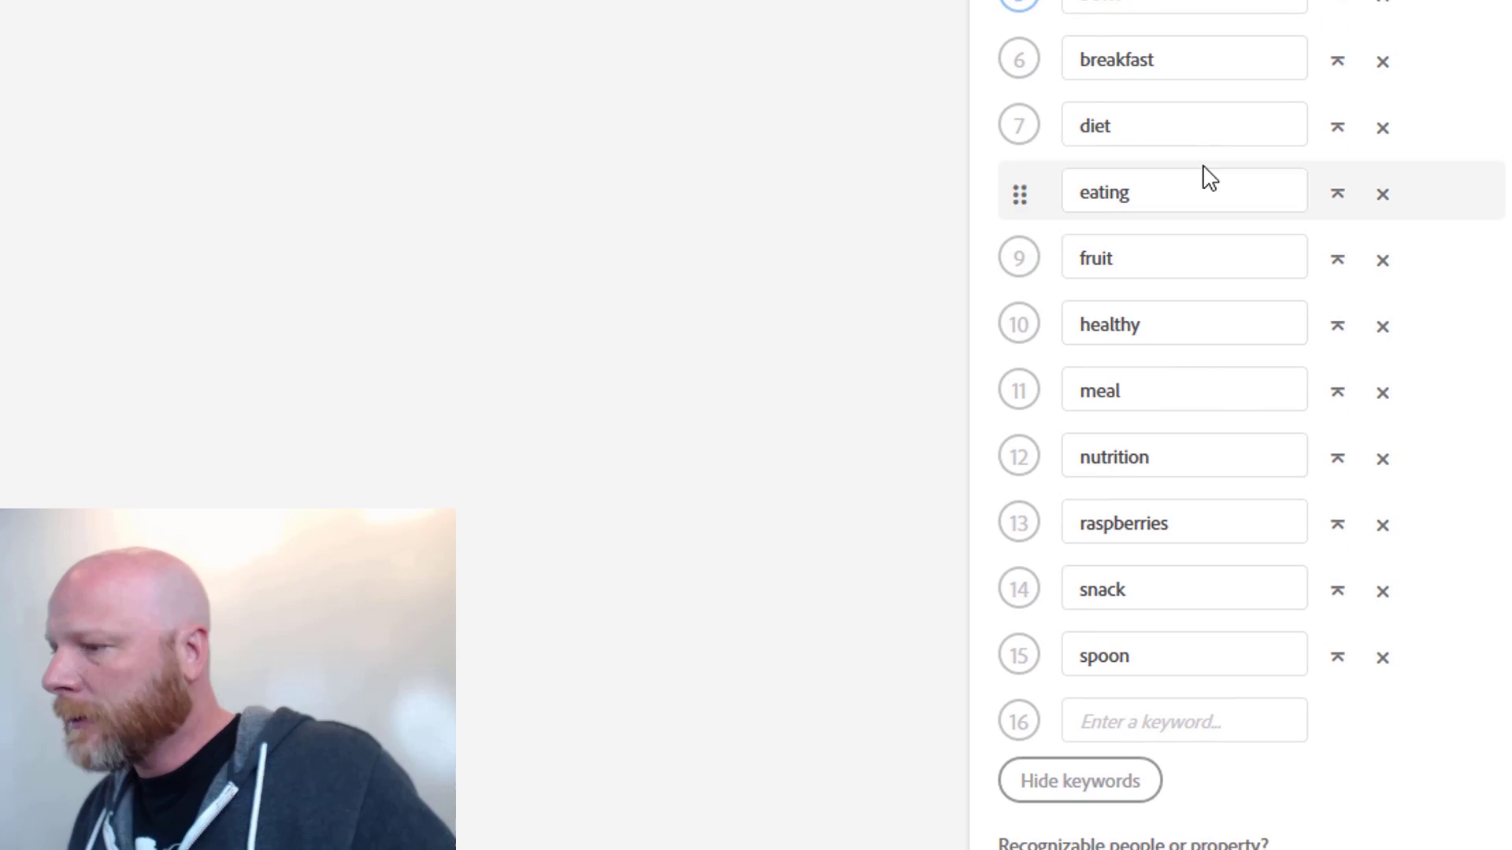
pyautogui.click(1380, 160)
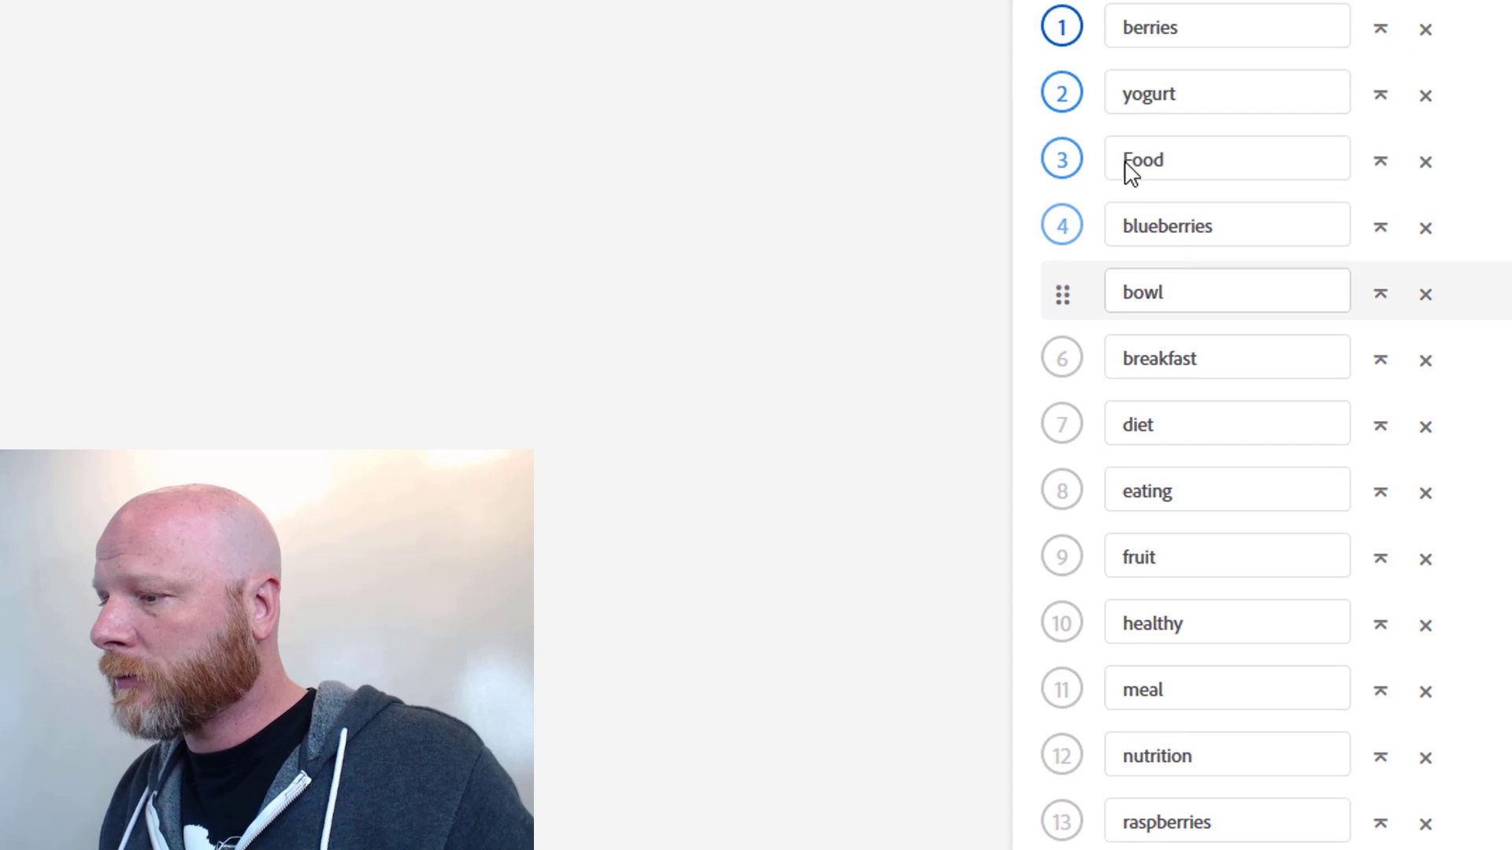
pyautogui.moveTo(1063, 561); pyautogui.dragTo(1067, 161)
pyautogui.moveTo(1066, 97); pyautogui.dragTo(1070, 23)
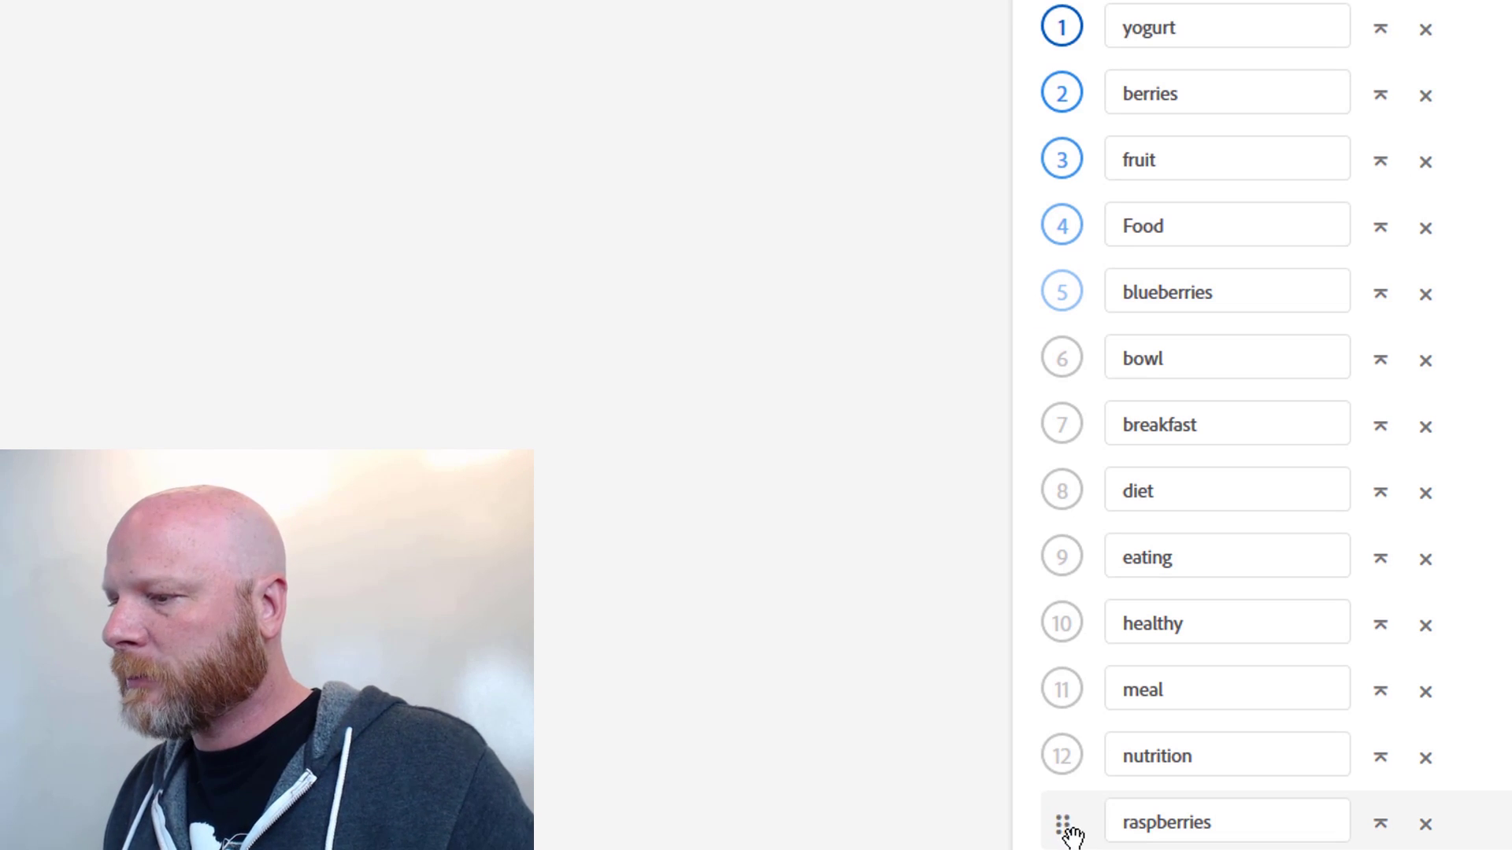
pyautogui.moveTo(1073, 833); pyautogui.dragTo(1066, 210)
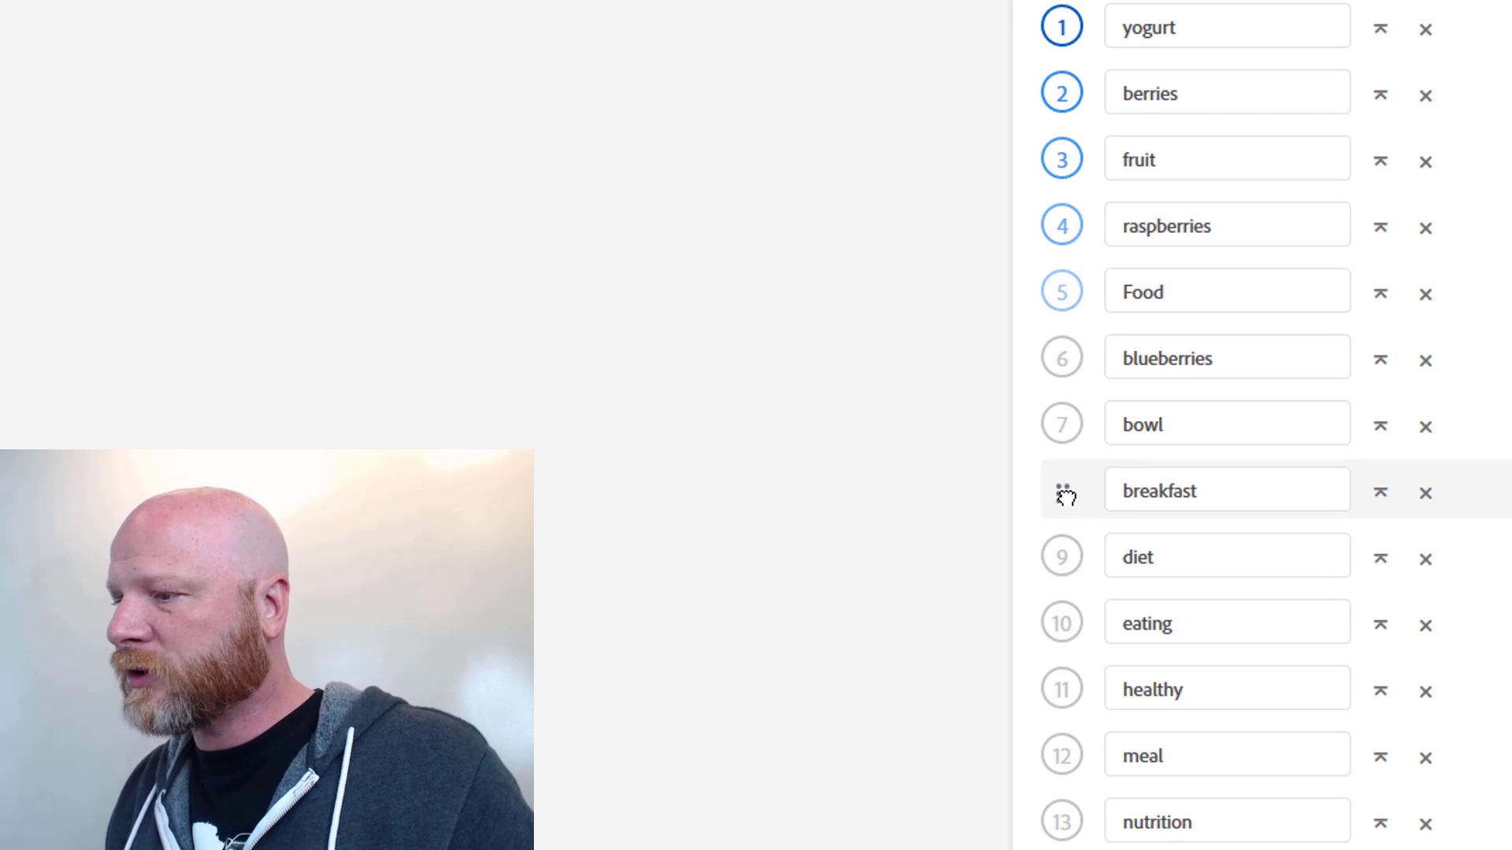
pyautogui.moveTo(1066, 494); pyautogui.dragTo(1066, 425)
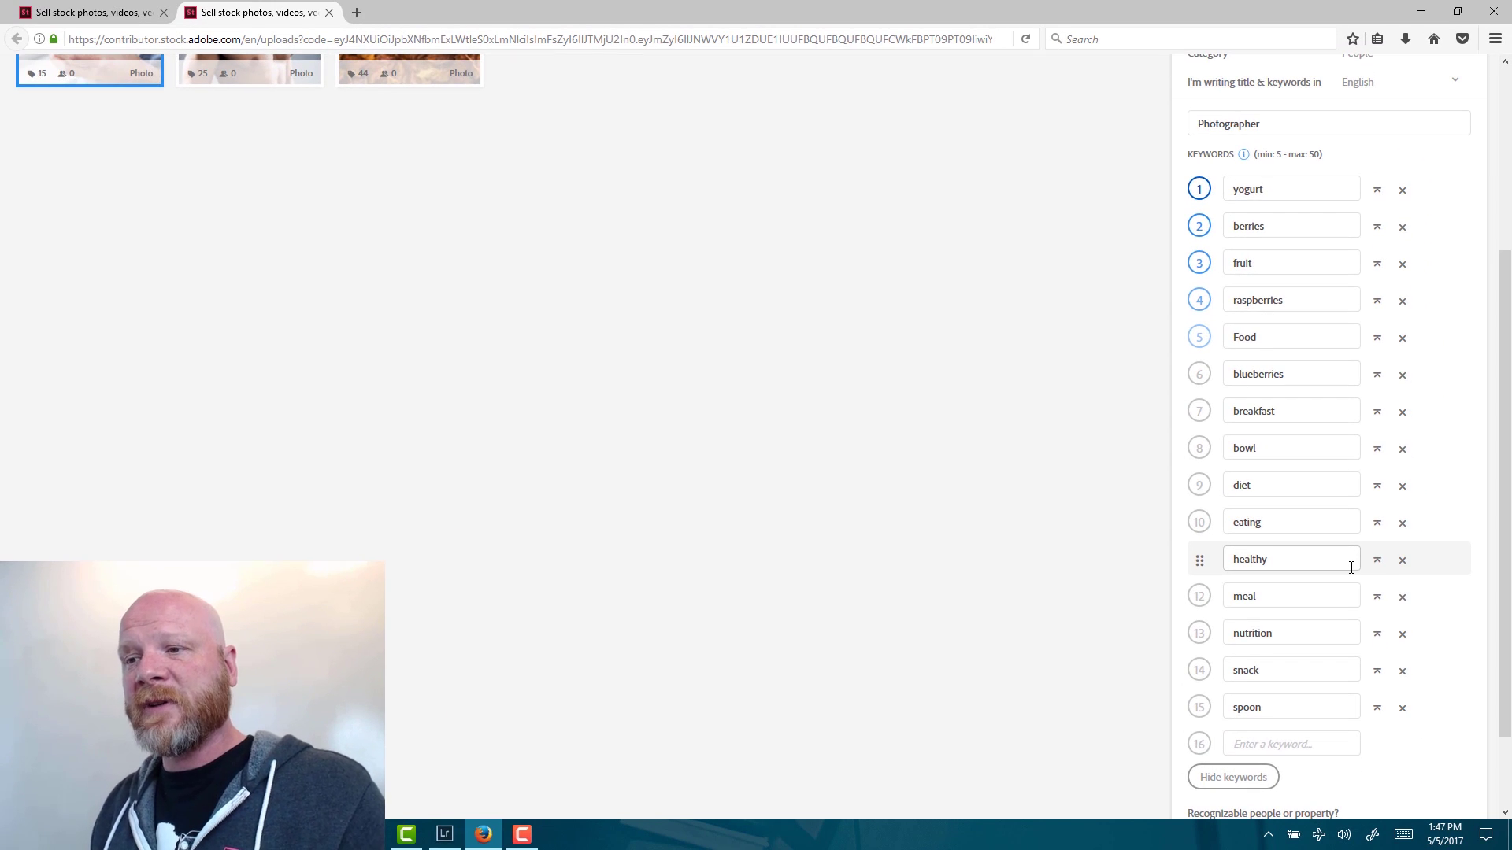
# Set the photo's category to Food.
pyautogui.scroll(5, 1352, 567)
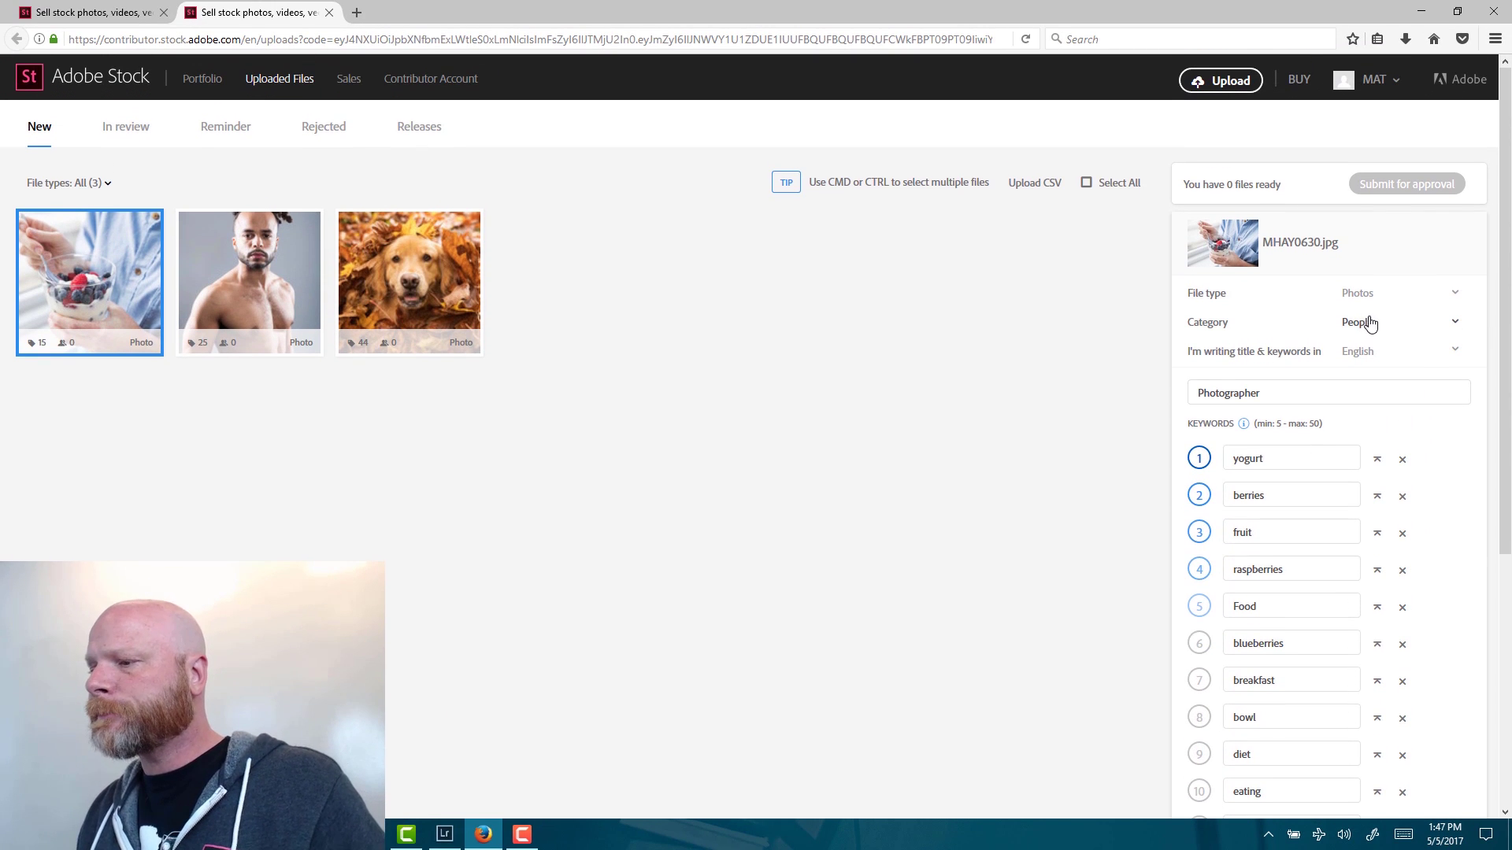
pyautogui.click(1364, 326)
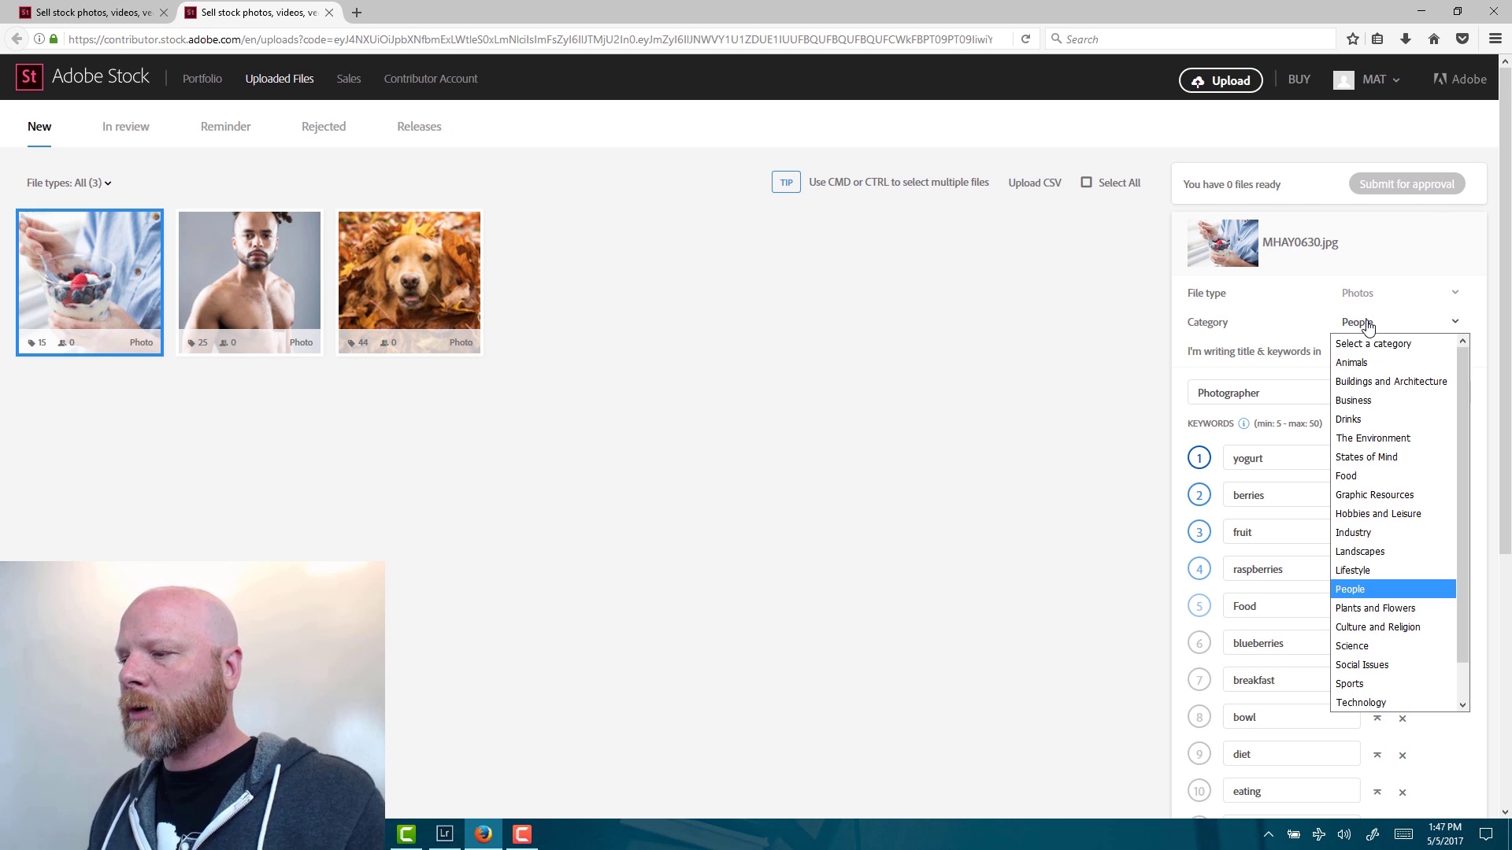
pyautogui.click(1378, 476)
# Retitle the photo 'bowl of fresh berries and yogurt for breakfast'.
pyautogui.moveTo(1296, 395); pyautogui.dragTo(1124, 390)
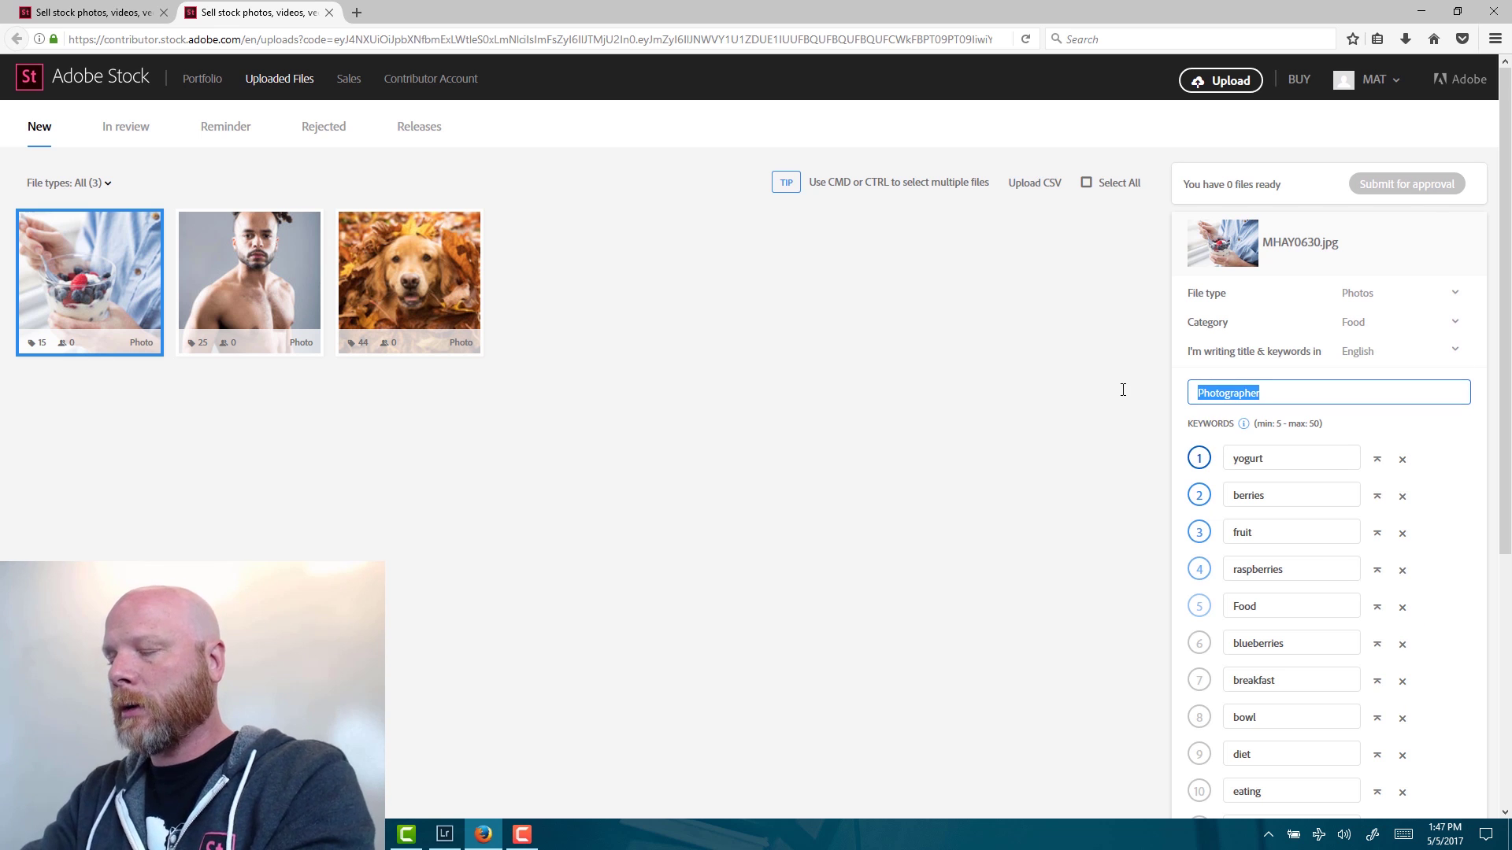
pyautogui.write('bowl of f')
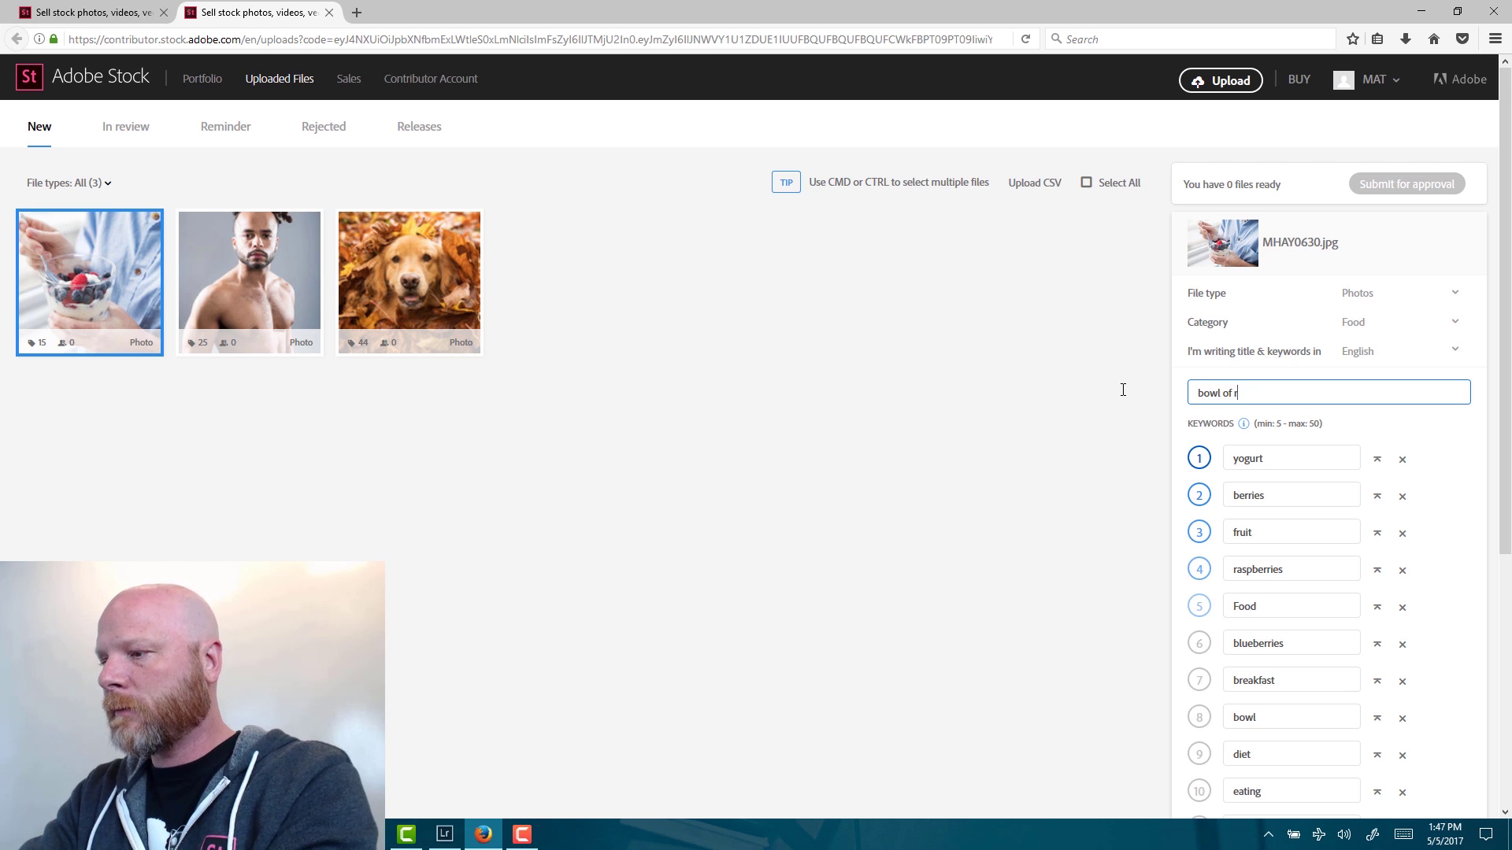
pyautogui.write('resh berri')
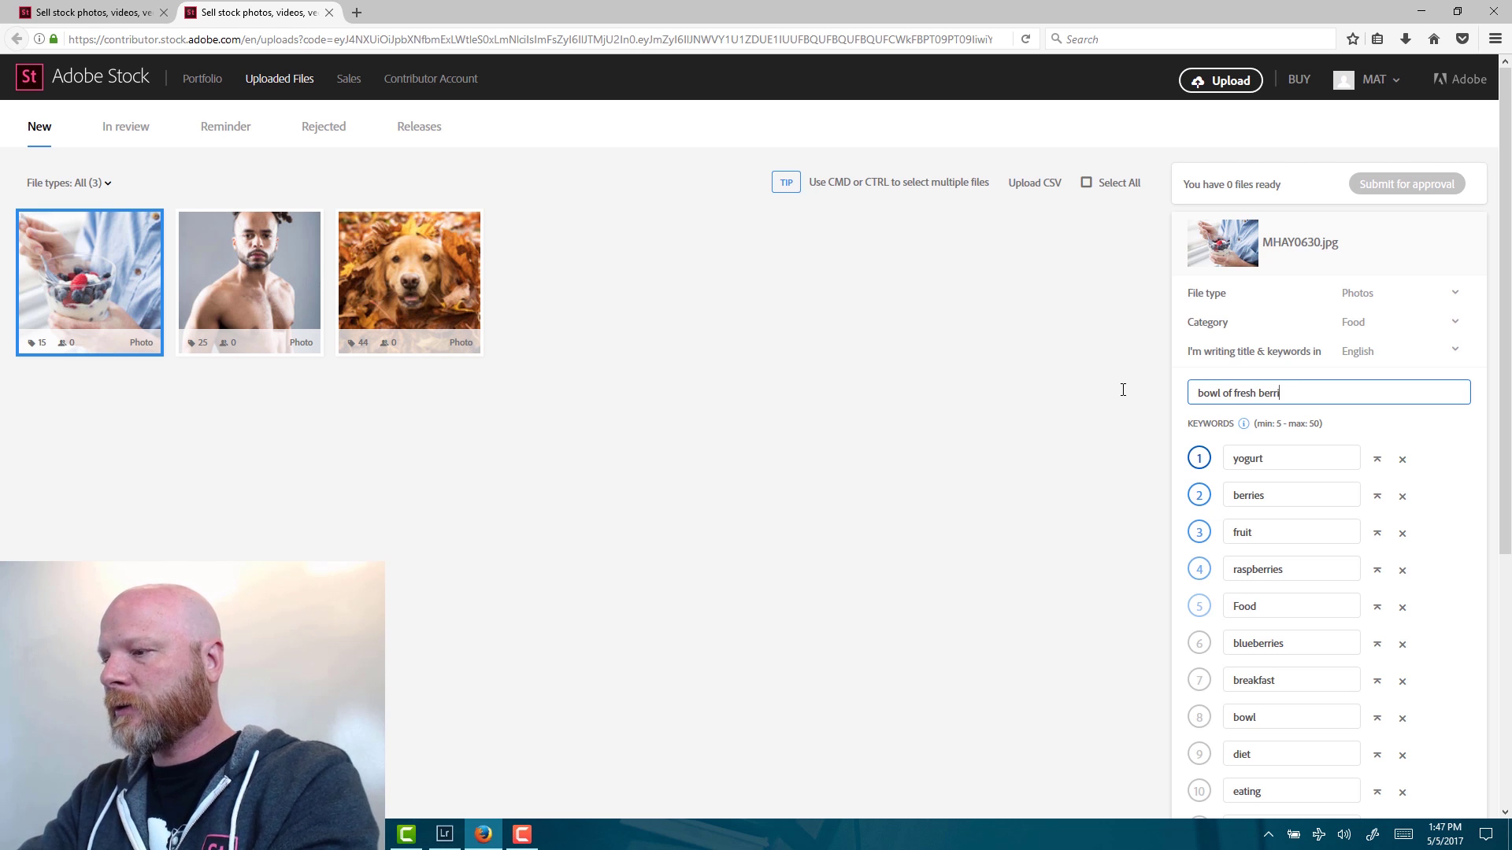
pyautogui.write('es and yogurt for bfreak')
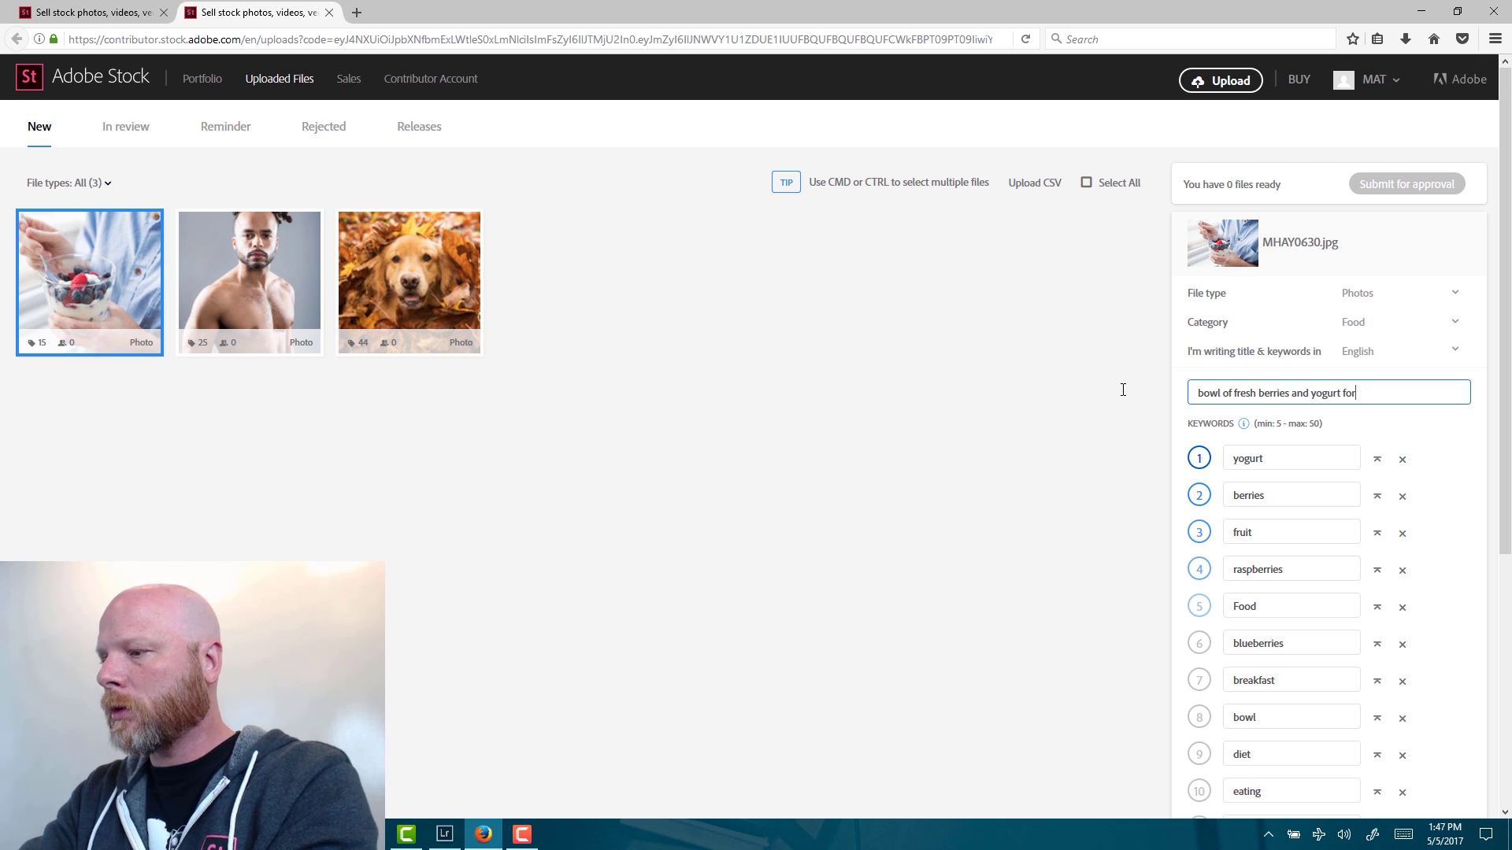
pyautogui.press('BackSpace')
pyautogui.press('BackSpace')
pyautogui.press('BackSpace')
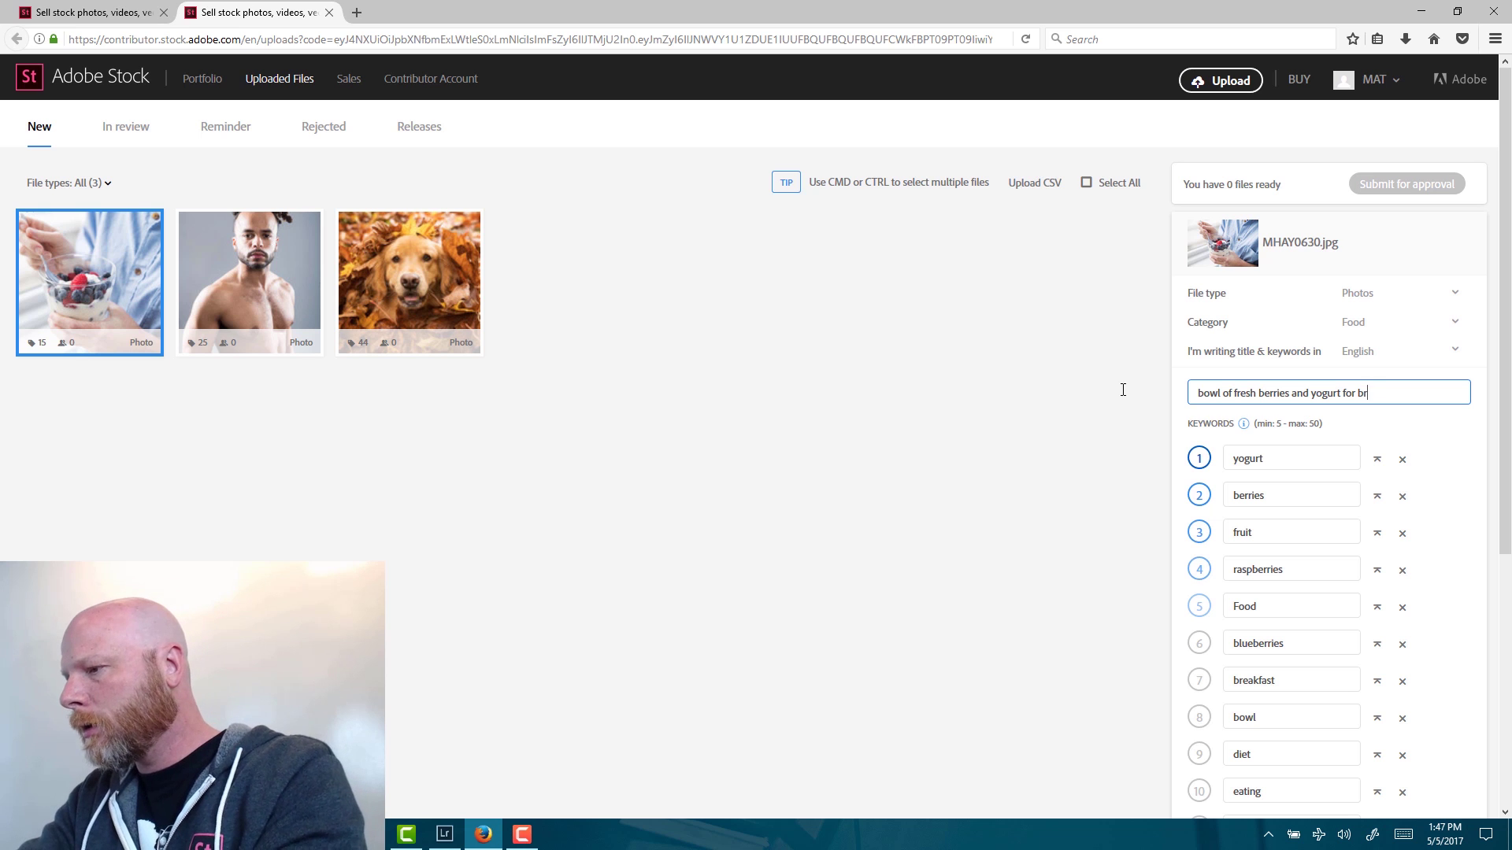
pyautogui.write('eakfast')
pyautogui.press('Tab')
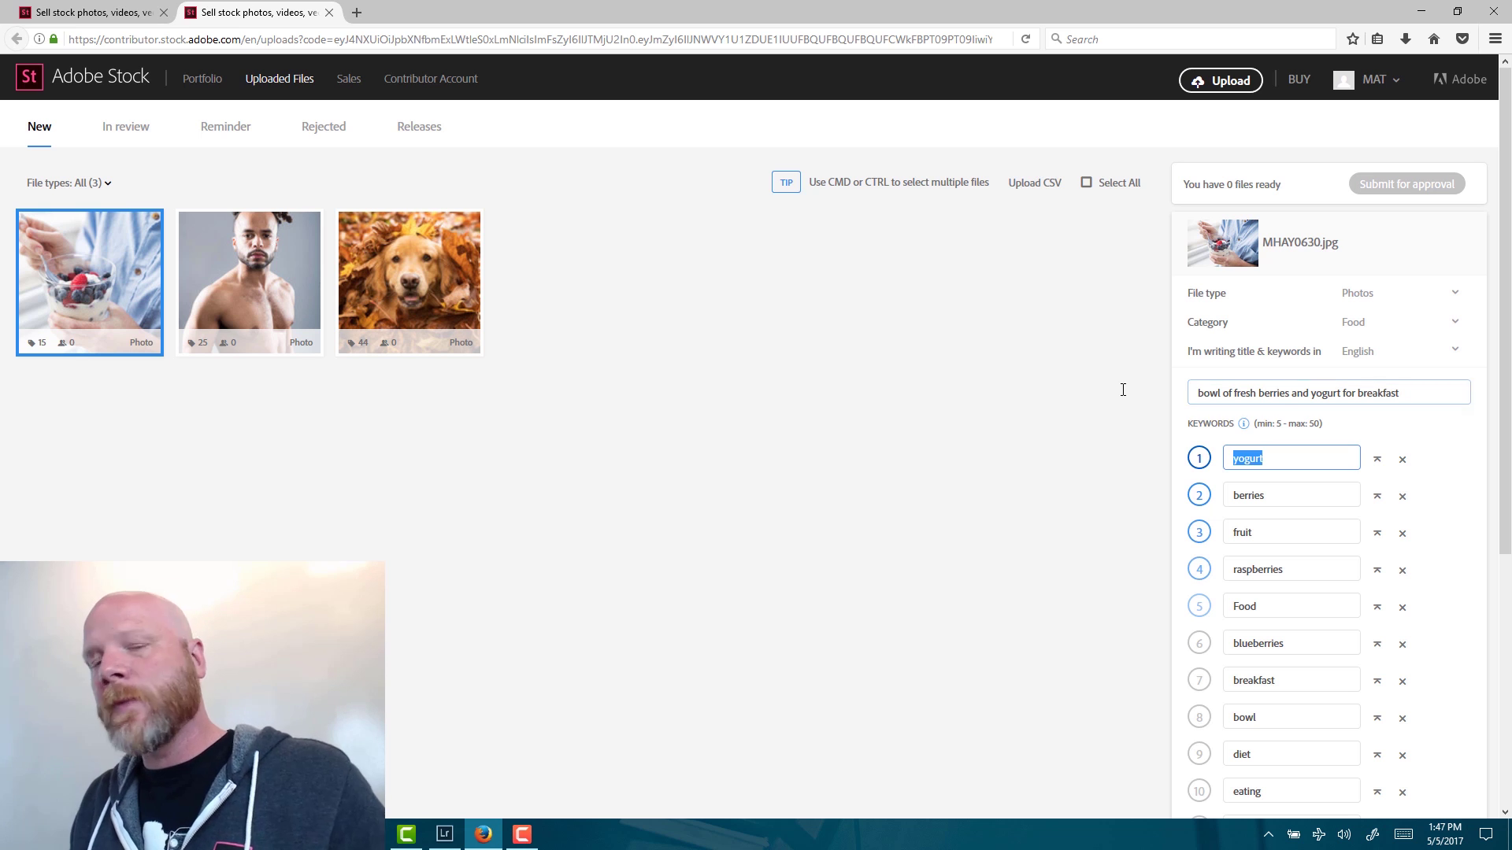